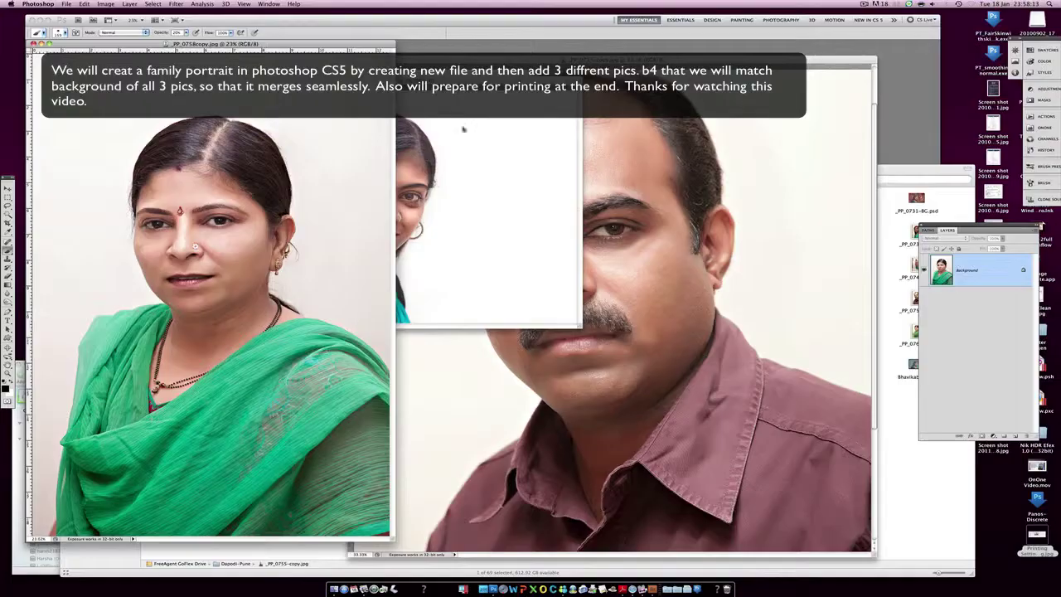
- Create a new A4 document named 'rathod family' at 300 pixels/inch
left_click(66, 3)
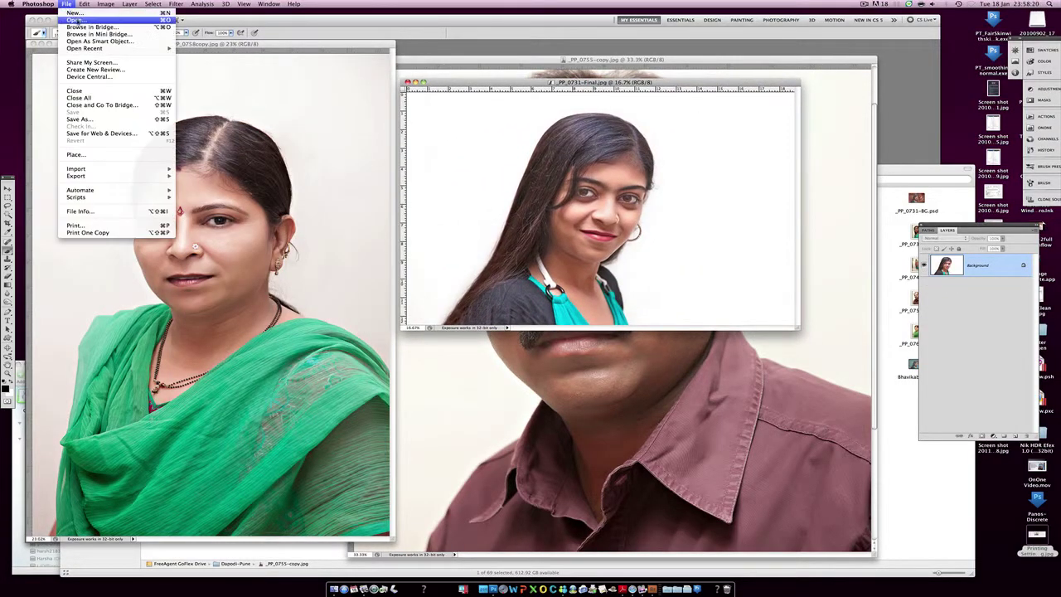
left_click(83, 20)
type("rathod family")
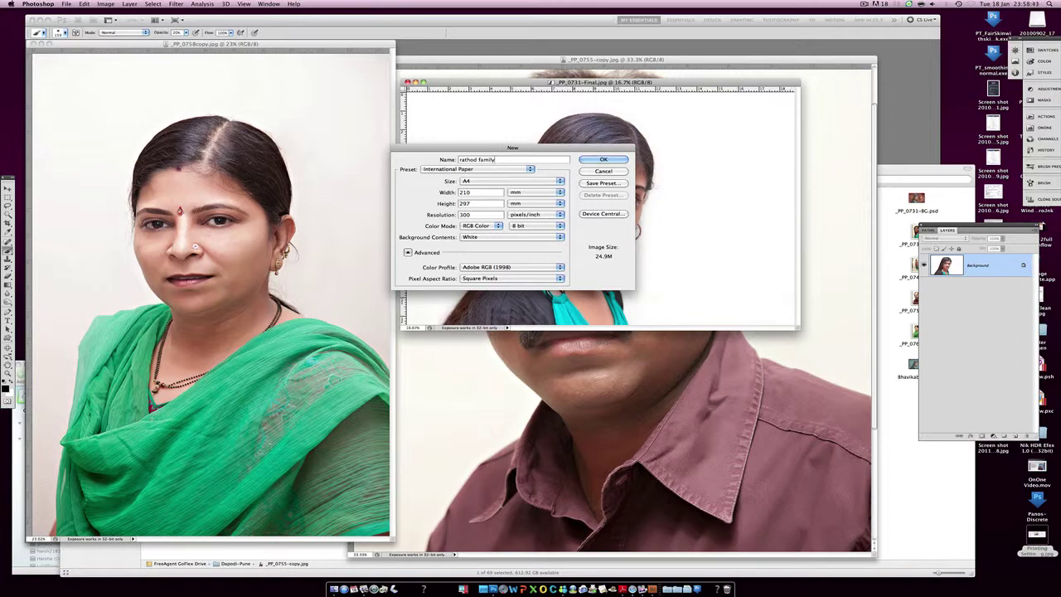
key("Return")
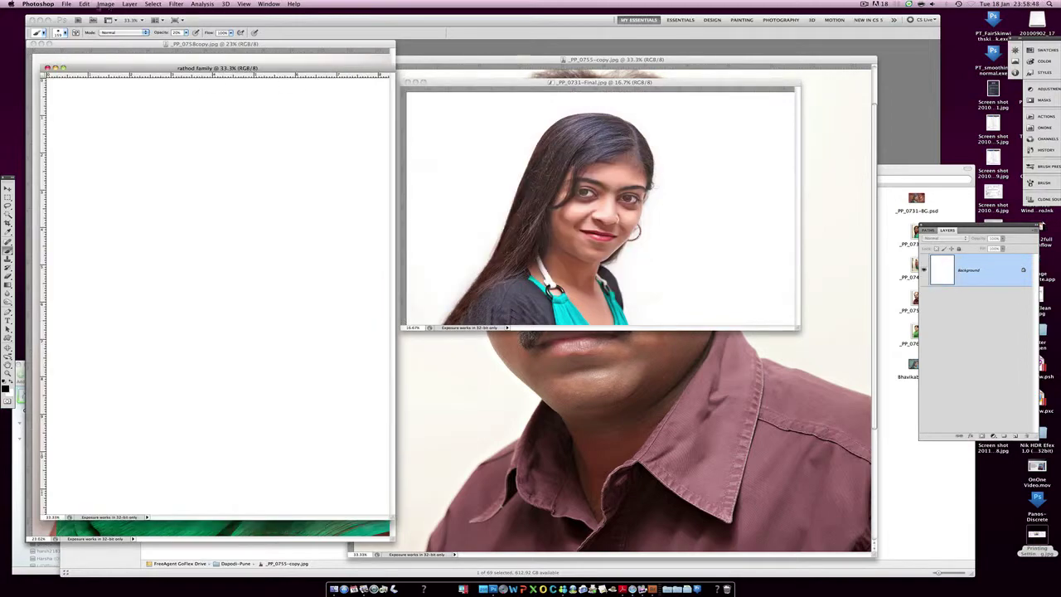
- Rotate the rathod family canvas to landscape and bring the woman's portrait forward
left_click(105, 4)
left_click(218, 93)
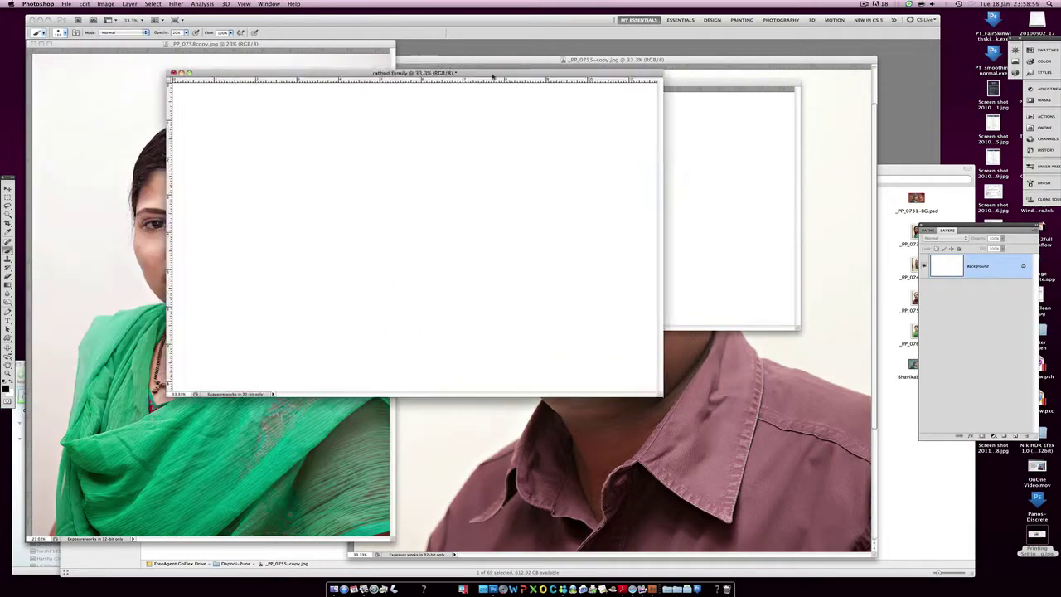
left_click_drag(492, 75, 628, 74)
left_click_drag(265, 43, 371, 47)
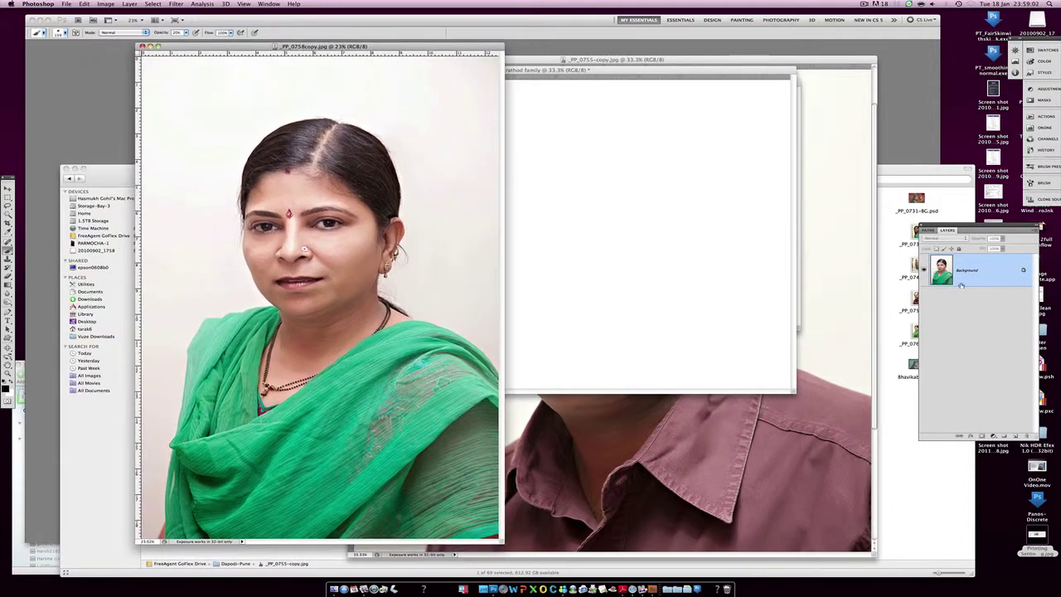
- Duplicate the woman's photo to Layer 1 and fill it with white
key("super+j")
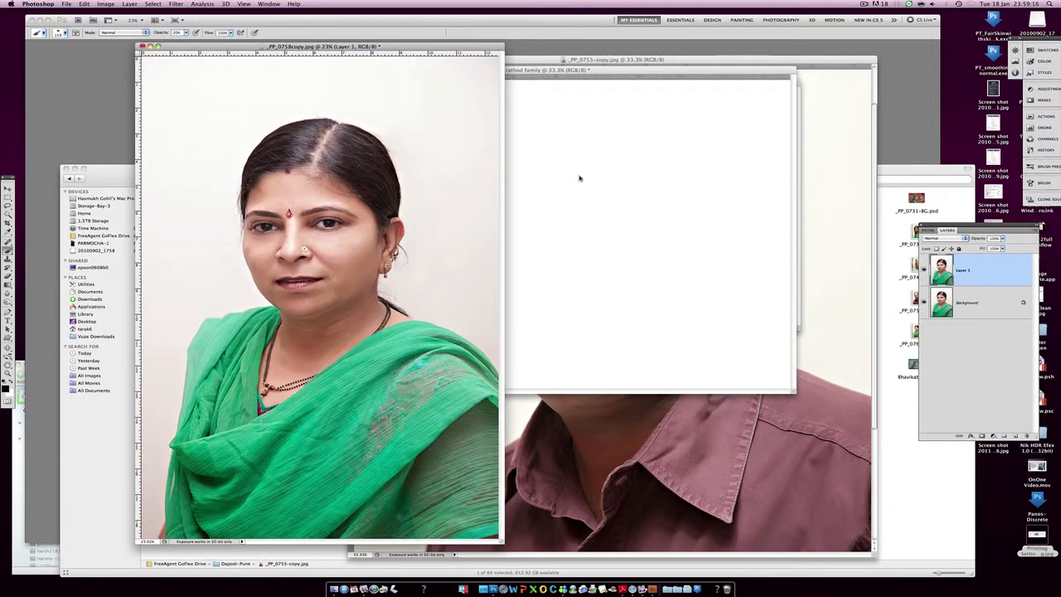
left_click(84, 3)
left_click(95, 130)
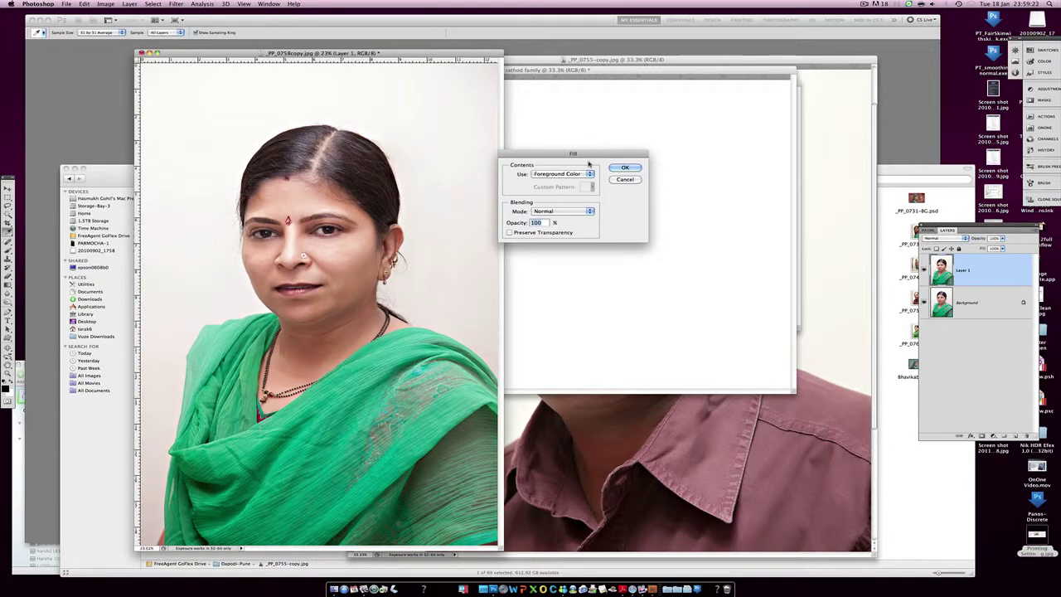
left_click(626, 167)
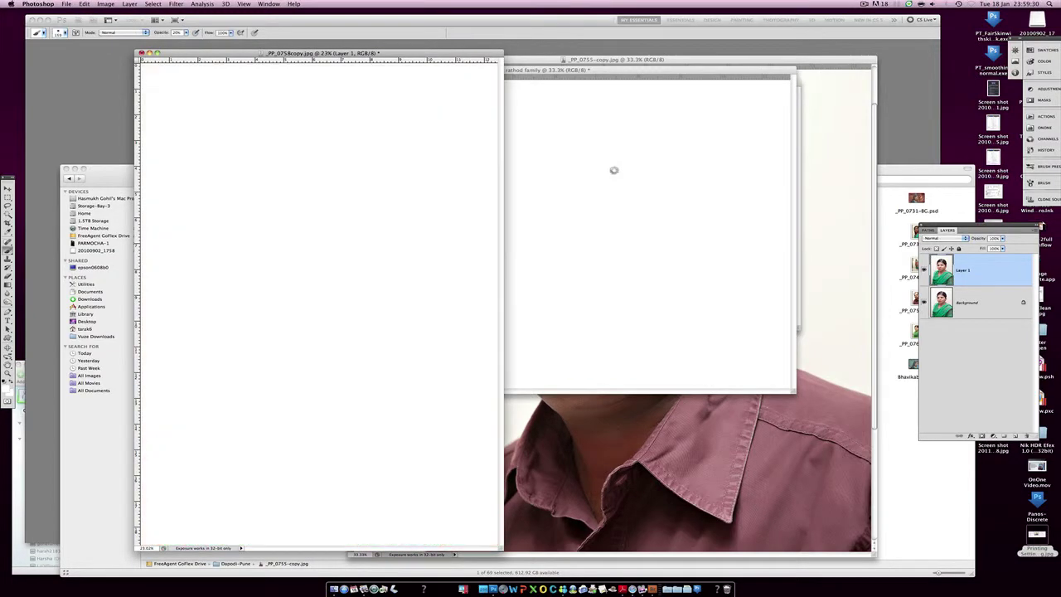
- Mask Layer 1 at about 80% opacity and paint black to reveal the woman
left_click(982, 435)
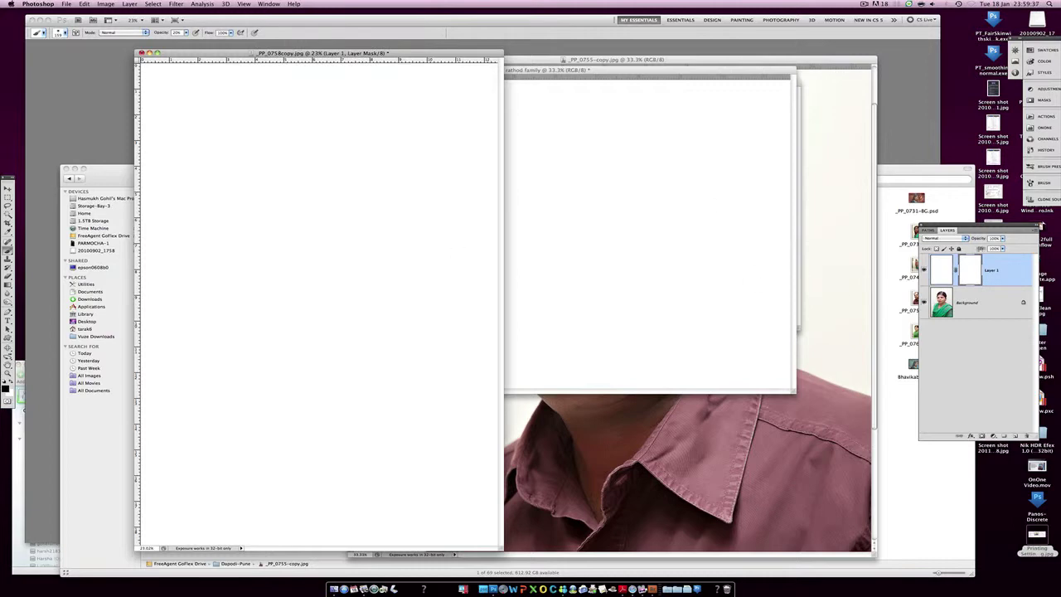
left_click_drag(977, 240, 960, 240)
left_click(307, 177)
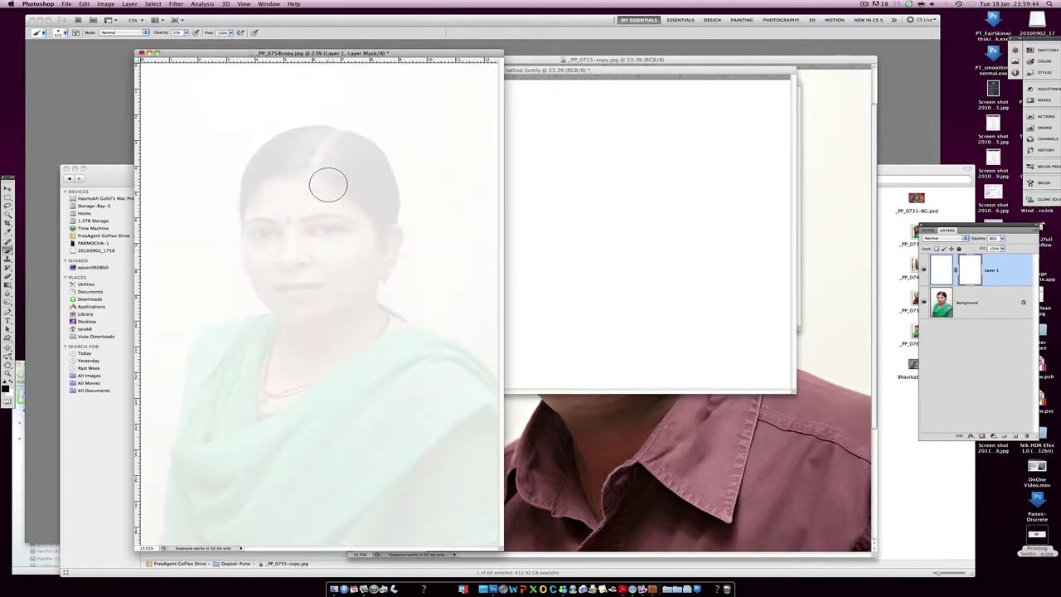
mouse_move(330, 159)
left_mouse_down()
mouse_move(338, 148)
mouse_move(257, 205)
mouse_move(273, 274)
mouse_move(331, 279)
mouse_move(389, 249)
mouse_move(349, 315)
mouse_move(210, 352)
mouse_move(183, 505)
mouse_move(224, 465)
mouse_move(360, 521)
mouse_move(249, 373)
mouse_move(390, 327)
mouse_move(461, 379)
mouse_move(473, 428)
mouse_move(440, 498)
mouse_move(357, 540)
mouse_move(481, 539)
left_mouse_up()
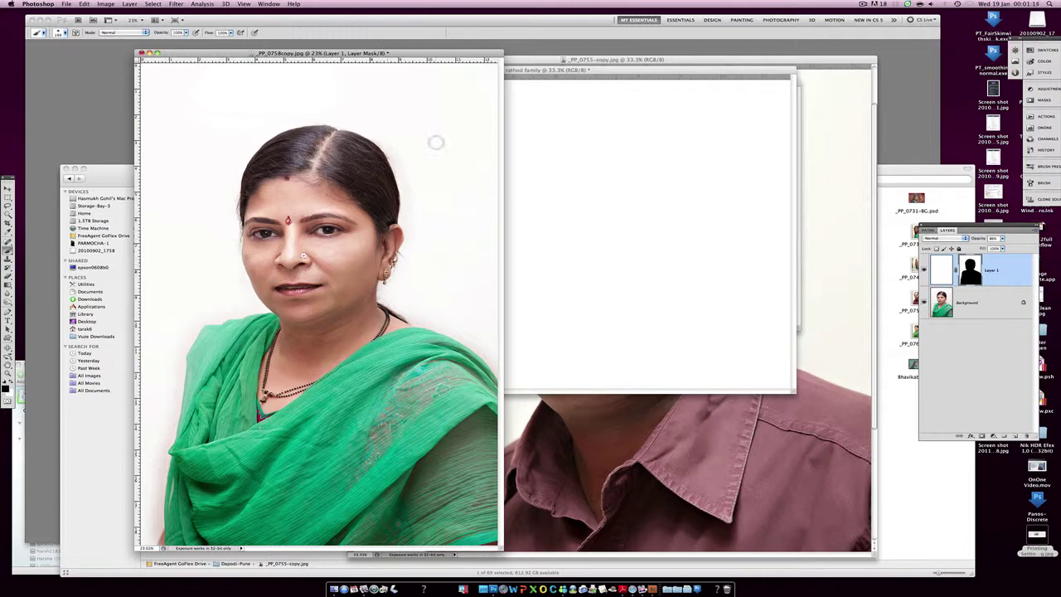
- View the layer mask on its own, then flatten the woman's image
left_click(1034, 233)
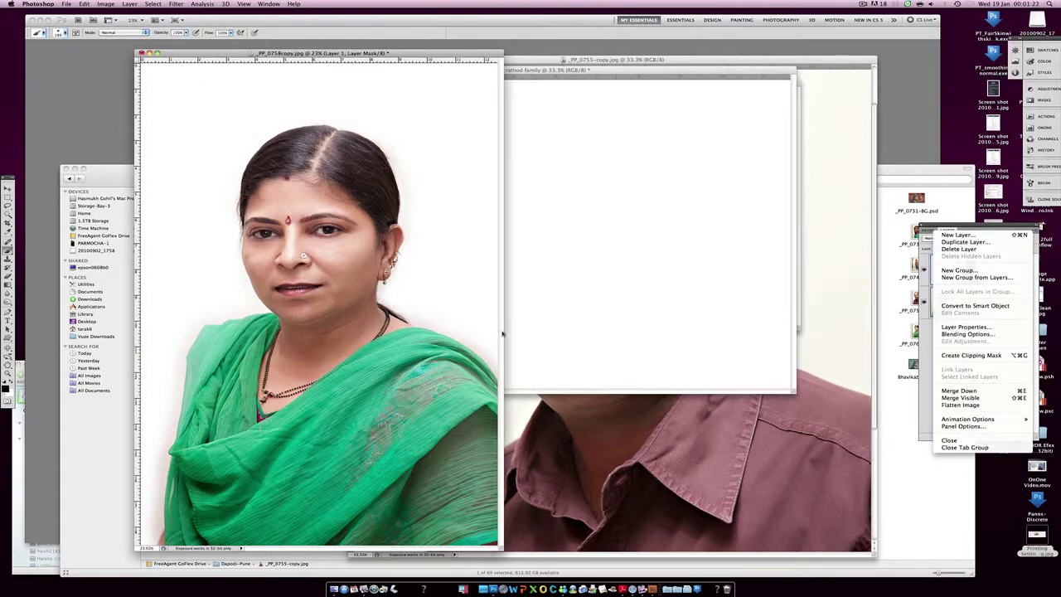
left_click(969, 269)
left_click(970, 270, "alt")
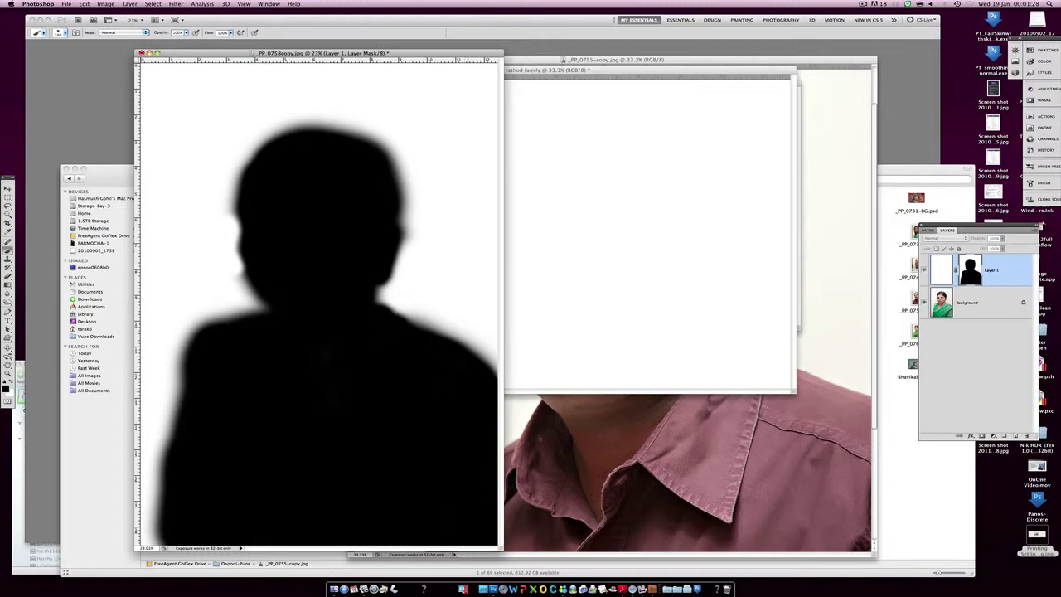
left_click(1035, 233)
left_click(953, 406)
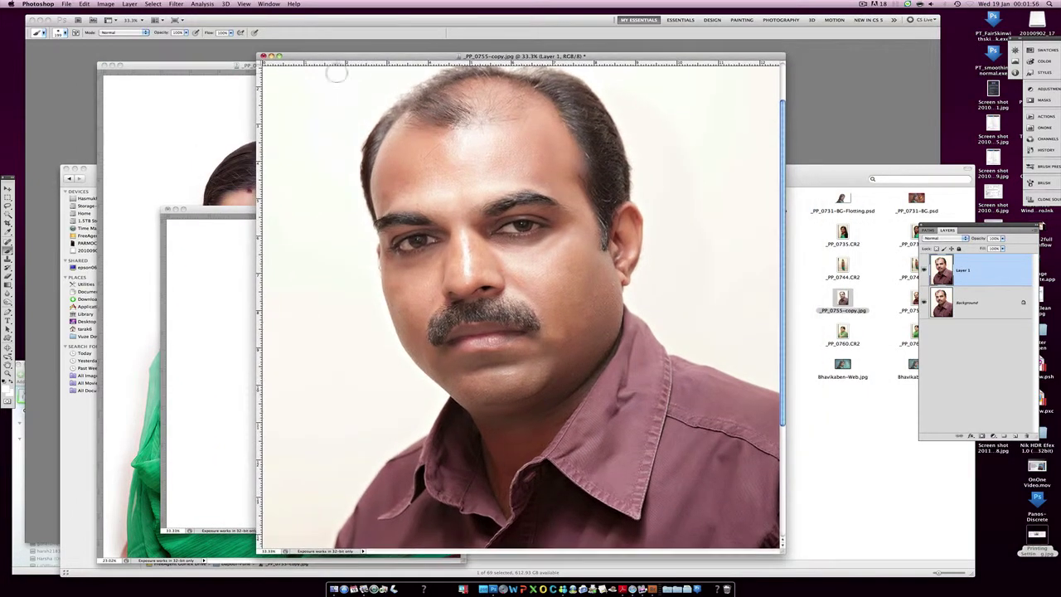
- Fill the man's Layer 1 with white at reduced opacity, zoomed out to fit
left_click(86, 4)
left_click(108, 127)
left_click(627, 171)
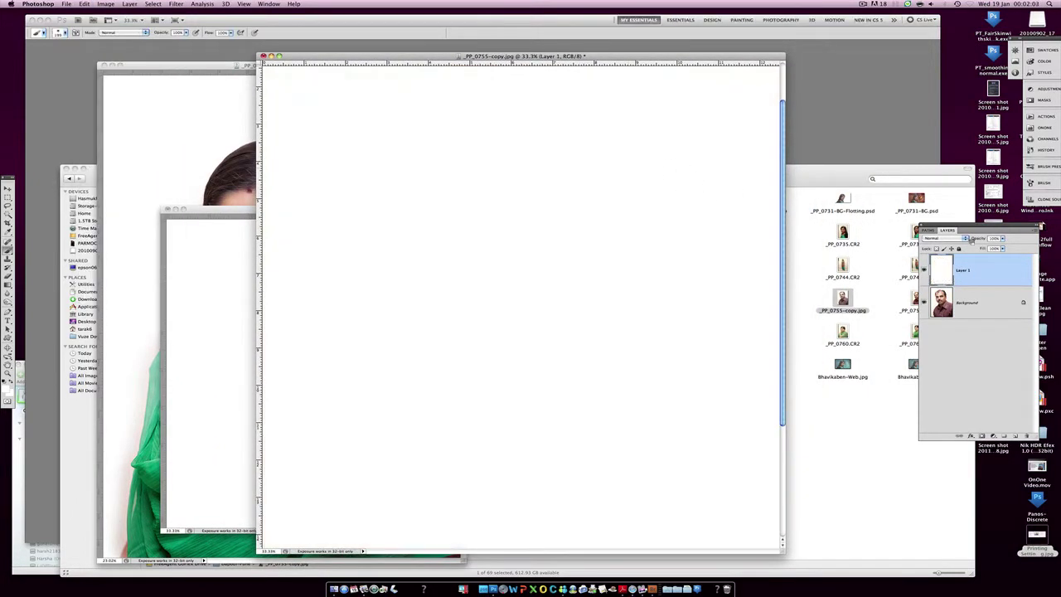
left_click_drag(982, 240, 975, 240)
key("super+minus")
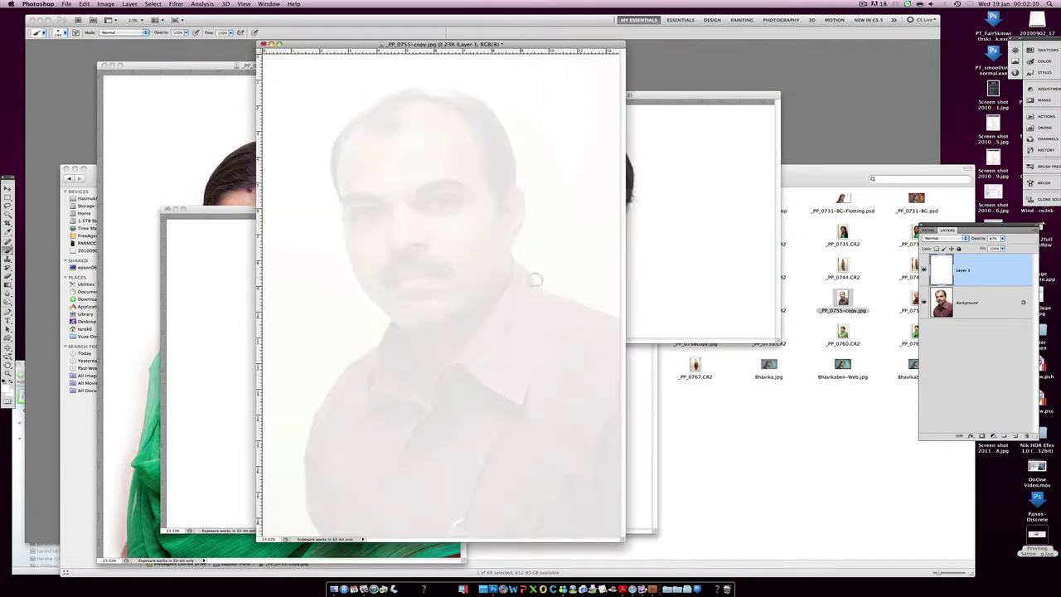
- Add a layer mask and paint it with a 48 px brush to reveal the man
left_click_drag(437, 165, 456, 171)
mouse_move(469, 119)
left_mouse_down()
mouse_move(355, 147)
mouse_move(351, 184)
mouse_move(390, 307)
mouse_move(411, 113)
mouse_move(438, 94)
mouse_move(485, 112)
mouse_move(415, 138)
mouse_move(481, 189)
mouse_move(505, 265)
mouse_move(585, 307)
mouse_move(388, 335)
mouse_move(319, 436)
mouse_move(323, 531)
mouse_move(348, 431)
mouse_move(398, 479)
mouse_move(580, 506)
mouse_move(588, 348)
mouse_move(398, 447)
mouse_move(570, 383)
mouse_move(529, 452)
left_mouse_up()
key("super+z")
left_click(983, 434)
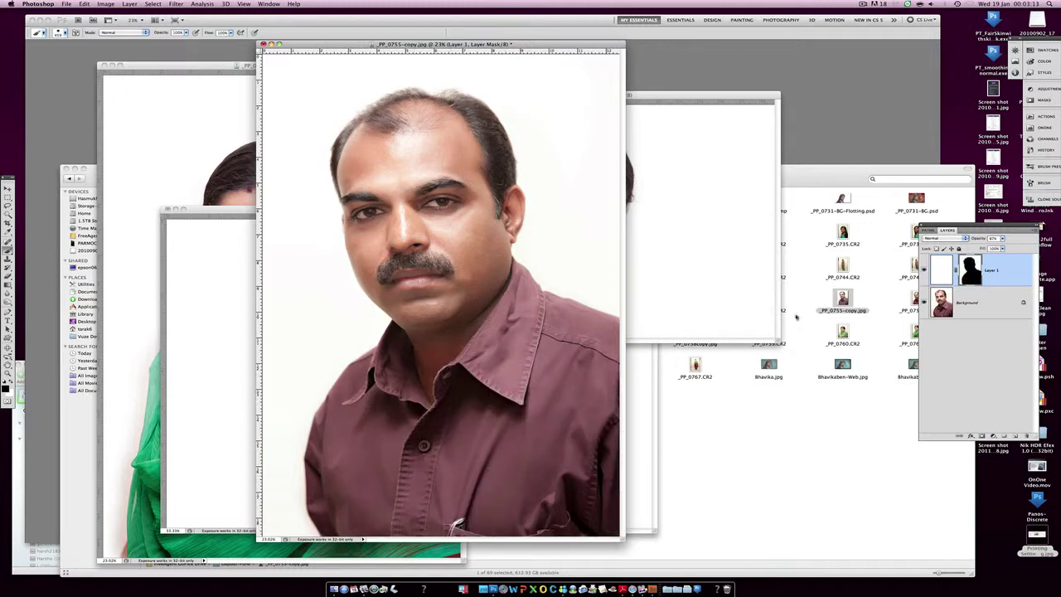
left_click(971, 272, "alt")
left_click(972, 272, "alt")
key("super+equal")
- At 66.7% zoom, refine the mask along the man's left cheek and right hair edge
key("super+equal")
key("super+equal")
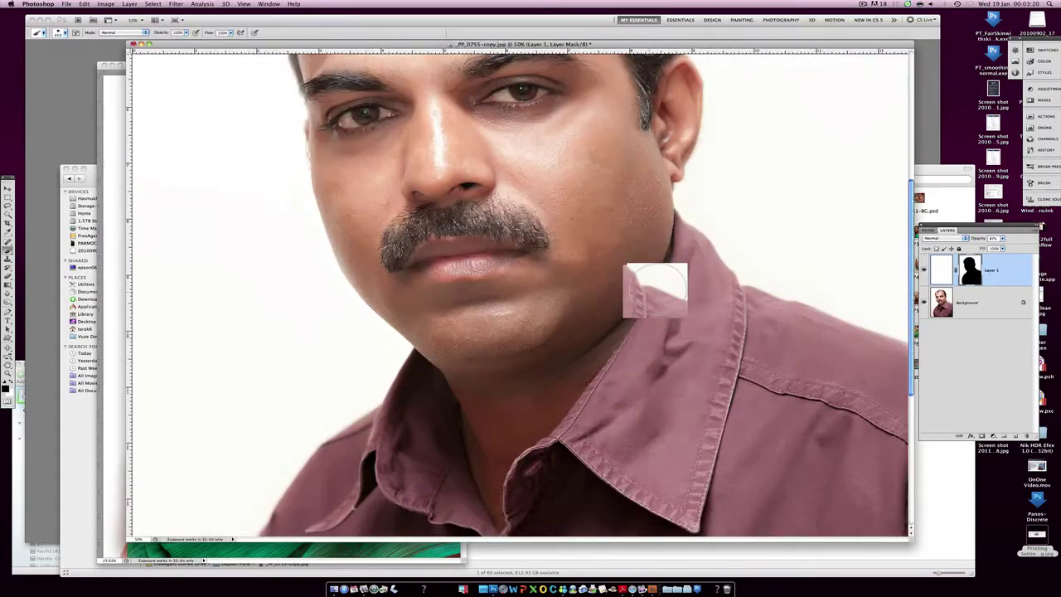
key("super+equal")
scroll(480, 269, "down", 5)
scroll(480, 269, "up", 1)
left_click_drag(615, 248, 715, 238)
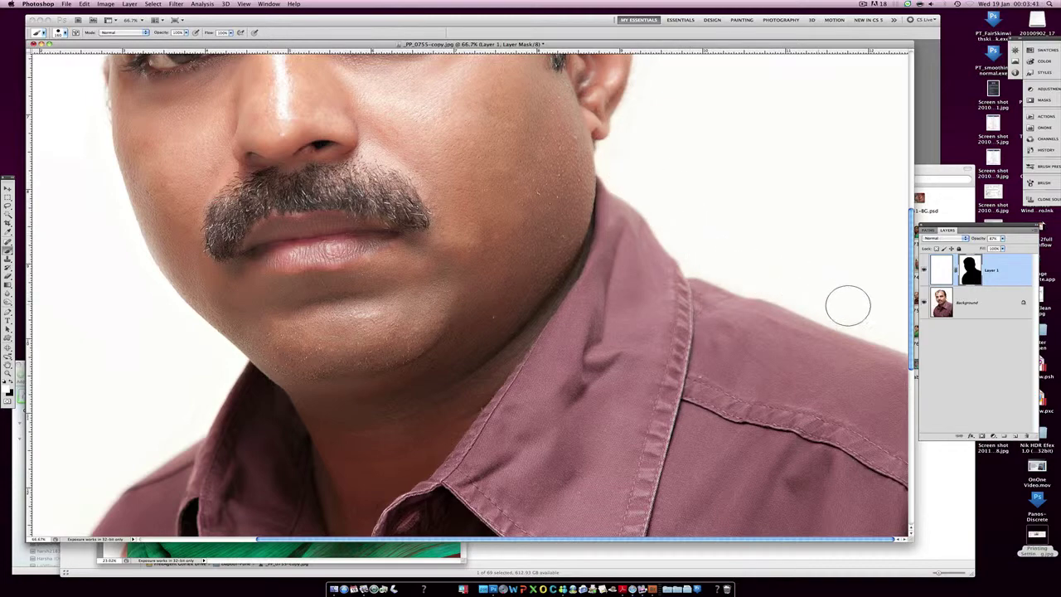
left_click_drag(354, 313, 406, 523)
left_click_drag(276, 158, 282, 232)
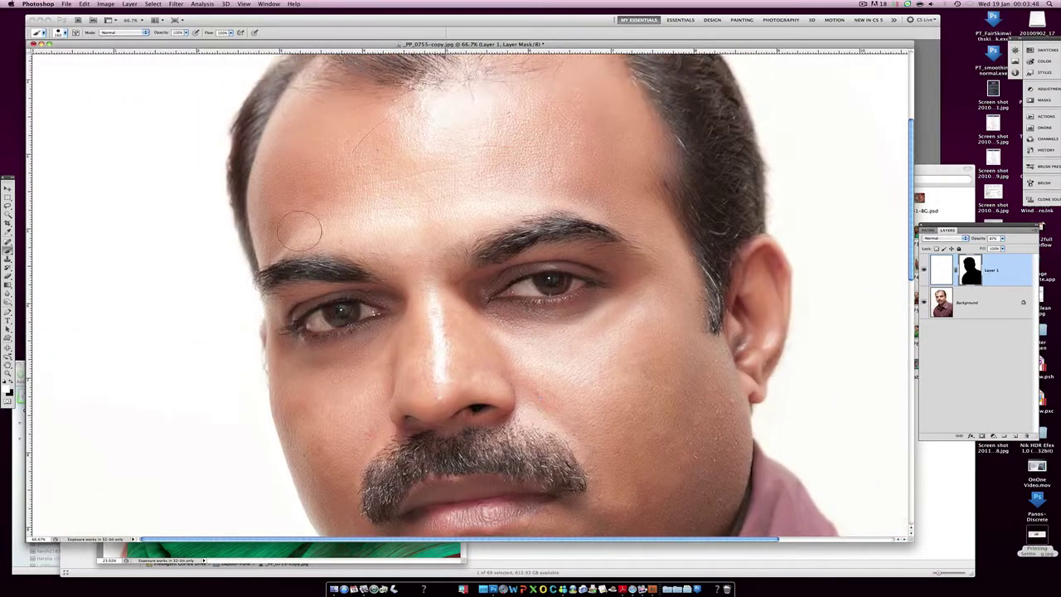
mouse_move(273, 333)
left_mouse_down()
mouse_move(318, 490)
mouse_move(294, 232)
mouse_move(237, 199)
mouse_move(302, 79)
left_mouse_up()
scroll(403, 276, "up", 5)
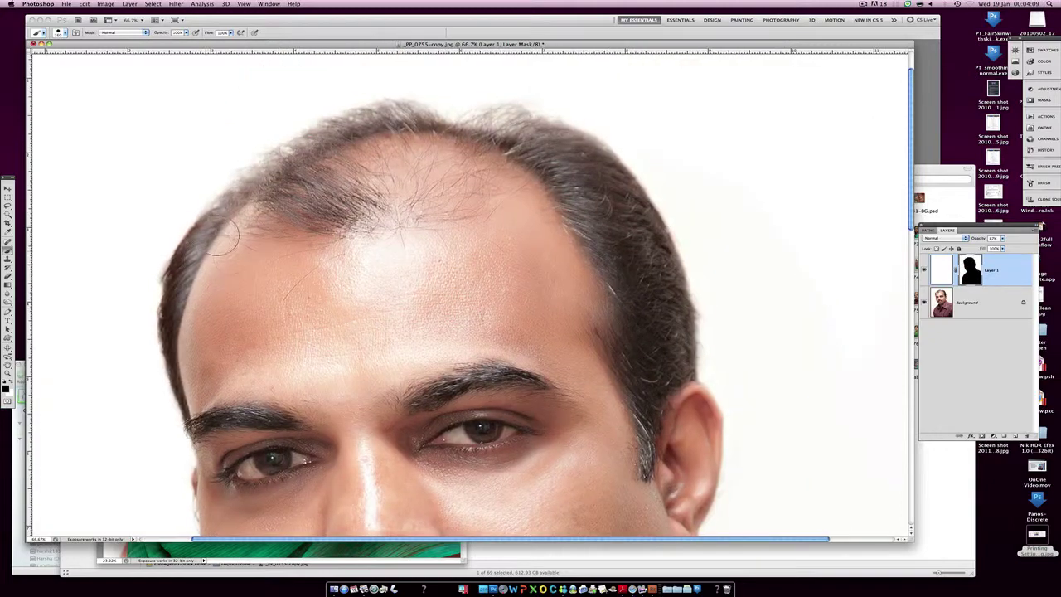
left_click_drag(429, 131, 691, 348)
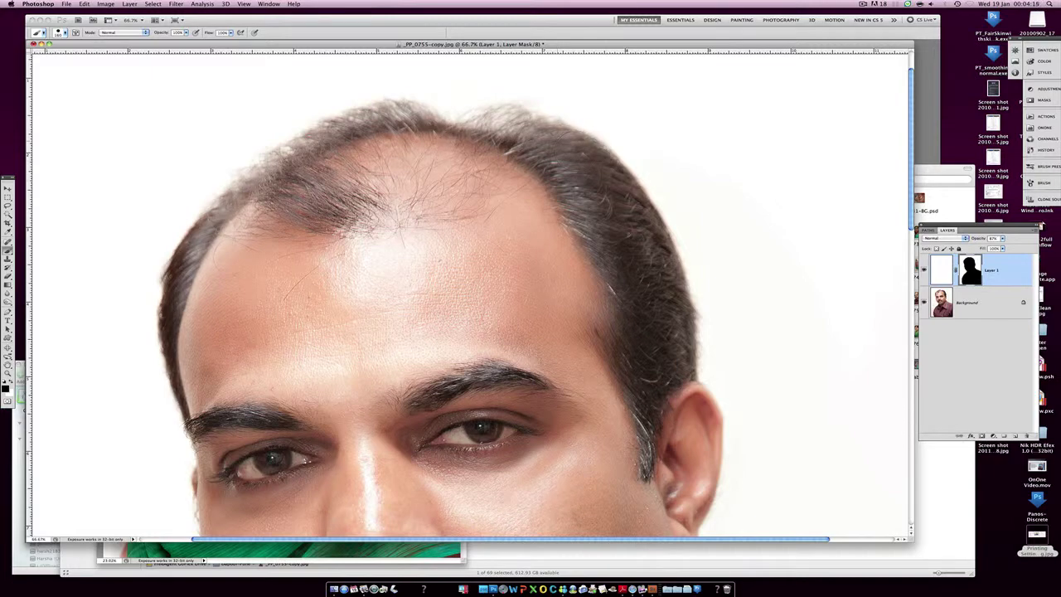
- Whiten the grey mask fringe near the shirt shoulder, left edge and collar
scroll(572, 377, "down", 10)
scroll(572, 377, "right", 3)
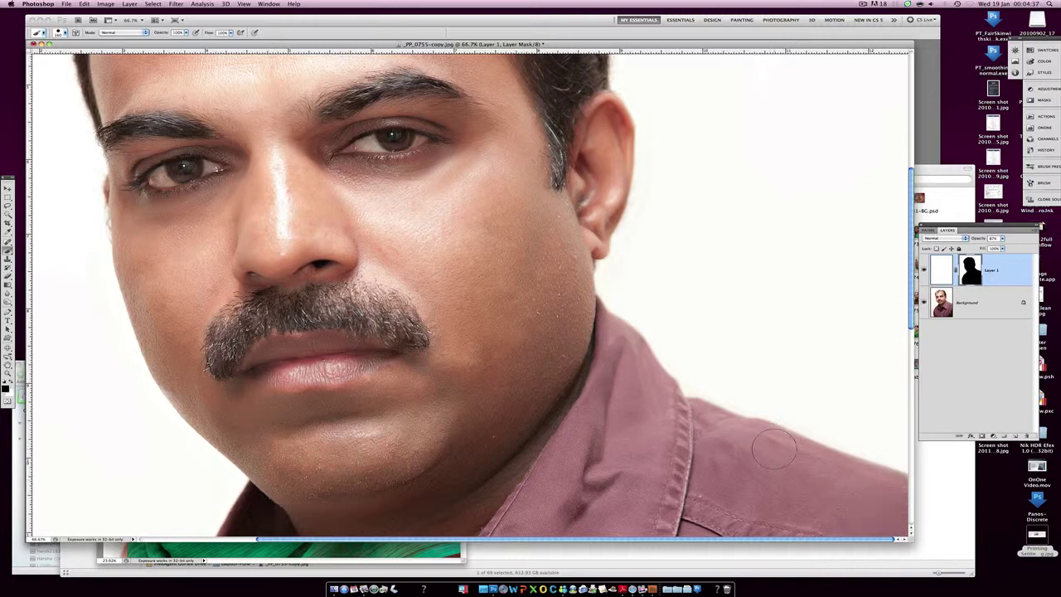
scroll(443, 279, "down", 5)
scroll(443, 279, "down", 2)
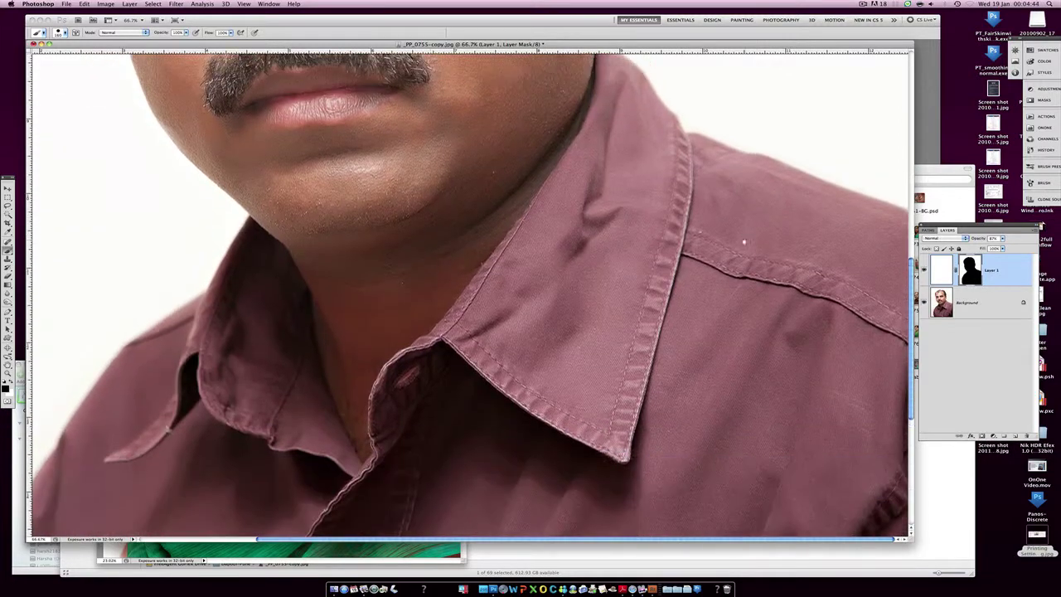
scroll(155, 91, "up", 1)
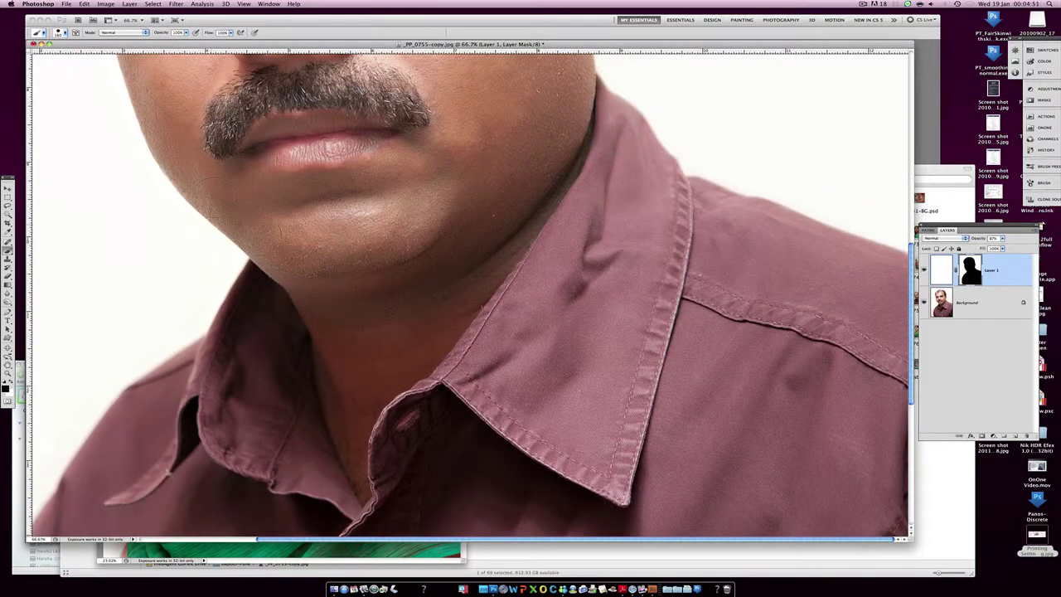
left_click_drag(222, 199, 275, 301)
scroll(281, 360, "down", 3)
scroll(281, 360, "down", 3)
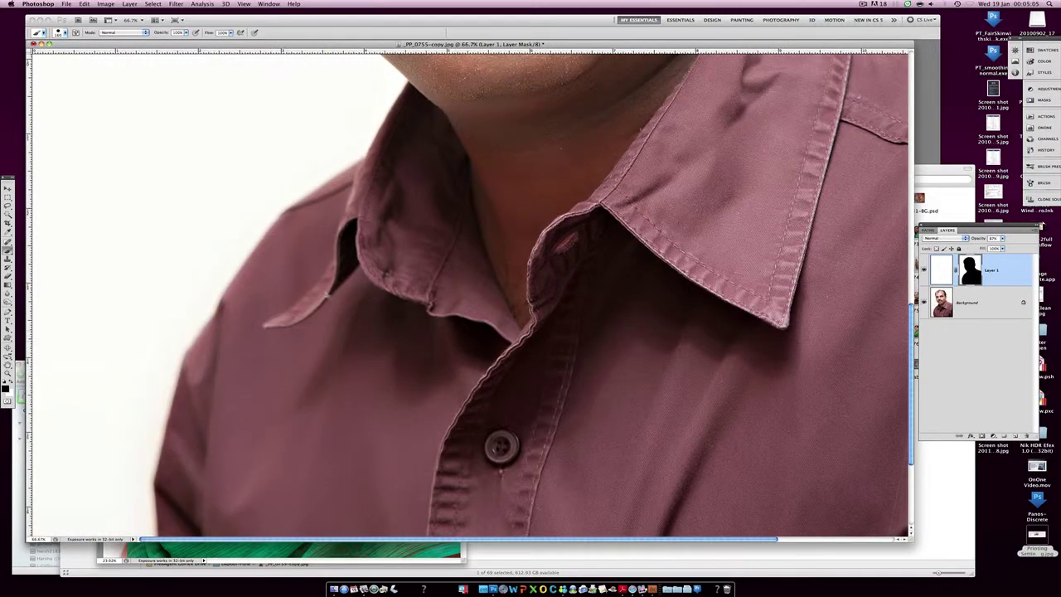
key("z")
key("b")
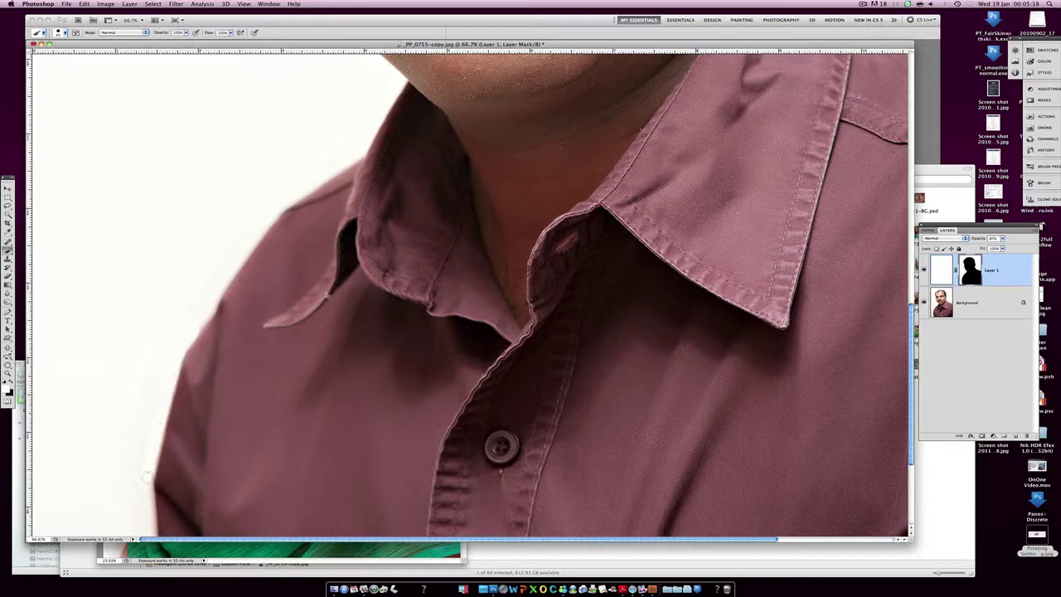
left_click_drag(172, 358, 191, 331)
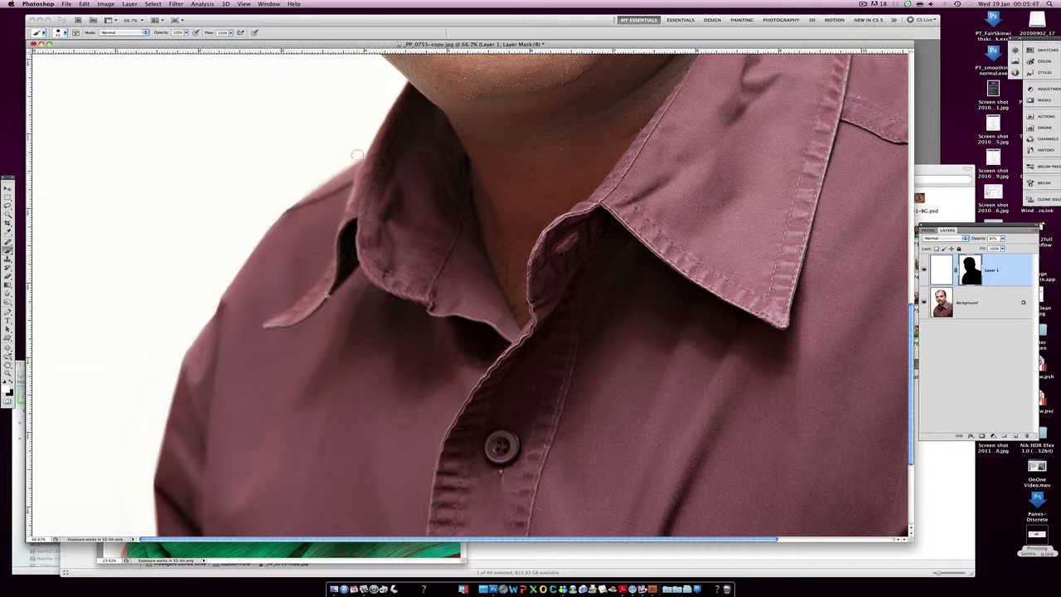
left_click_drag(356, 155, 297, 182)
- At 100% zoom, clean the fringe down the shirt edge and check the whole mask
key("super+plus")
scroll(513, 310, "left", 3)
scroll(514, 310, "down", 3)
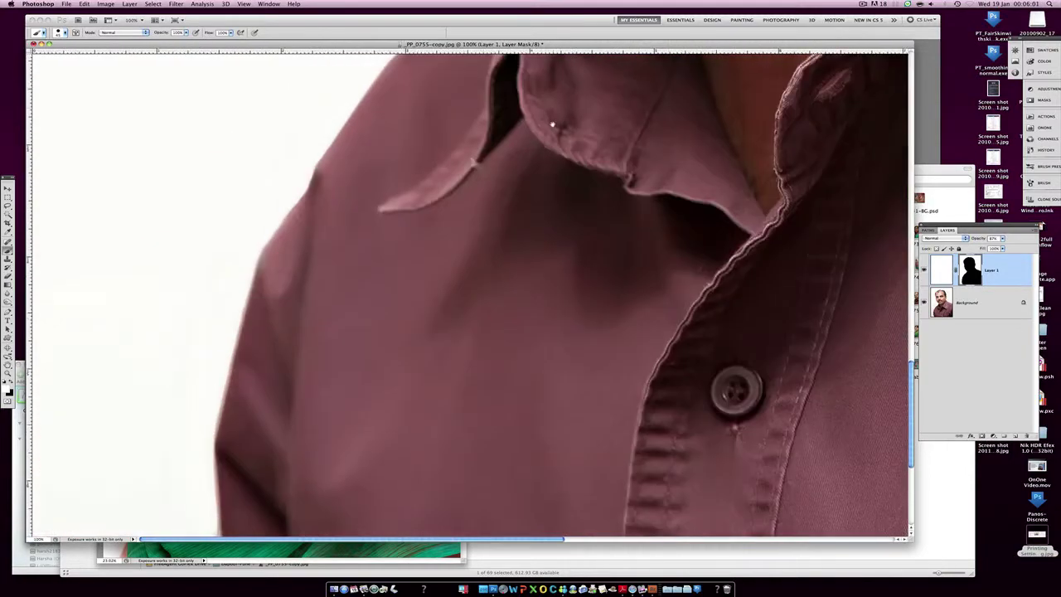
scroll(423, 310, "down", 3)
scroll(423, 310, "down", 1)
mouse_move(208, 269)
left_mouse_down()
mouse_move(212, 409)
mouse_move(254, 517)
mouse_move(237, 493)
mouse_move(190, 279)
left_mouse_up()
key("bracketright")
key("bracketright")
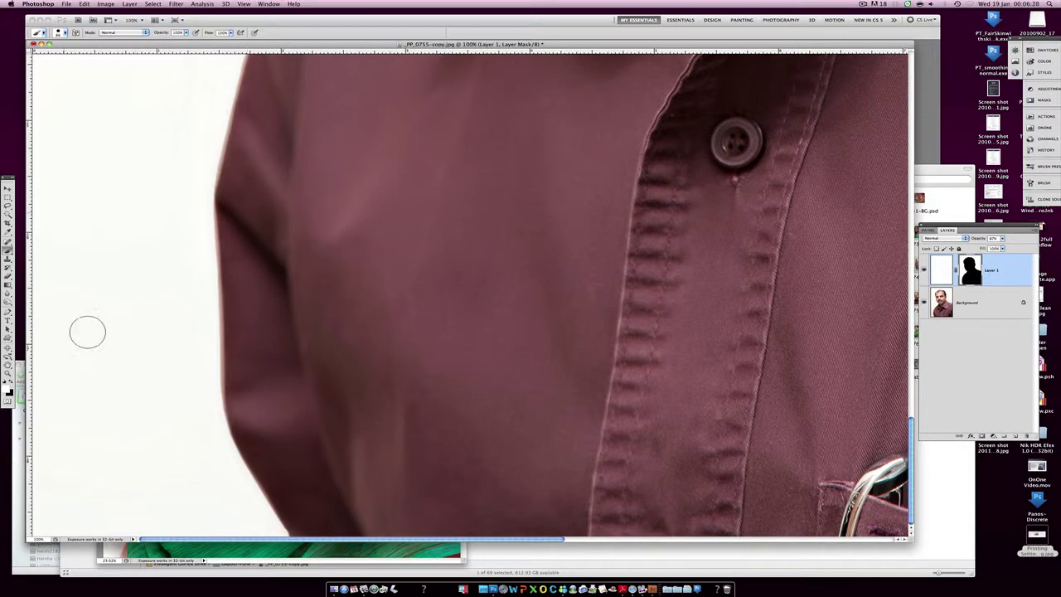
scroll(367, 310, "up", 5)
scroll(537, 340, "up", 5)
scroll(538, 340, "up", 5)
scroll(538, 339, "right", 4)
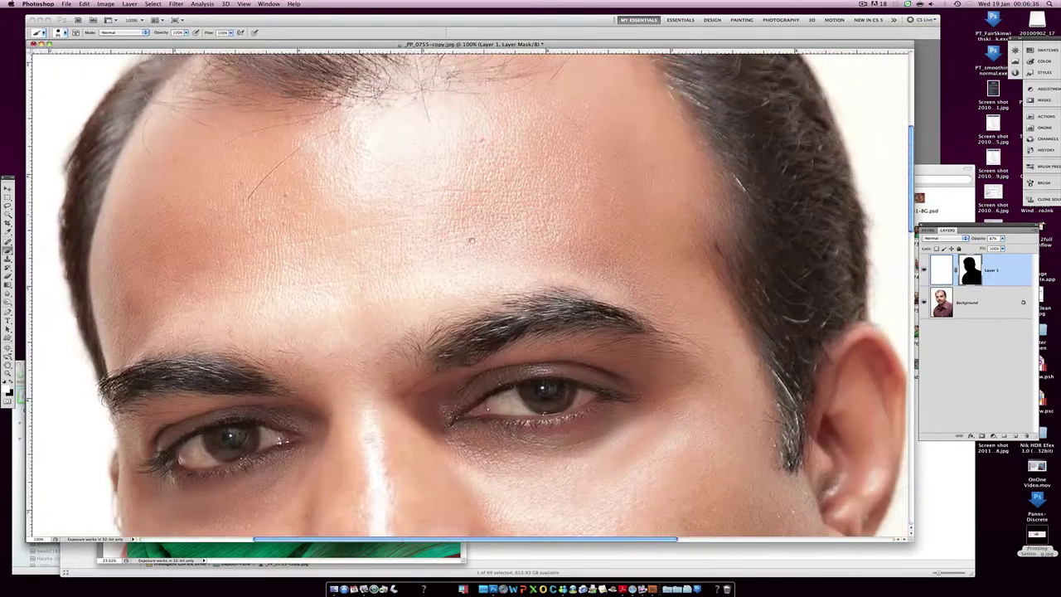
scroll(411, 141, "up", 3)
scroll(491, 295, "down", 3)
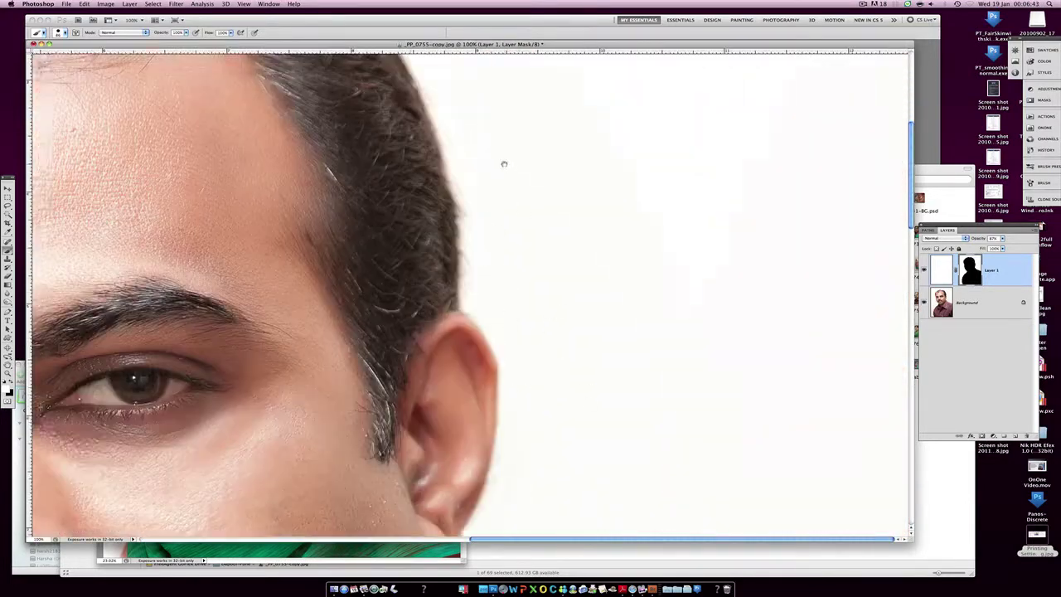
scroll(503, 161, "down", 6)
scroll(627, 362, "down", 3)
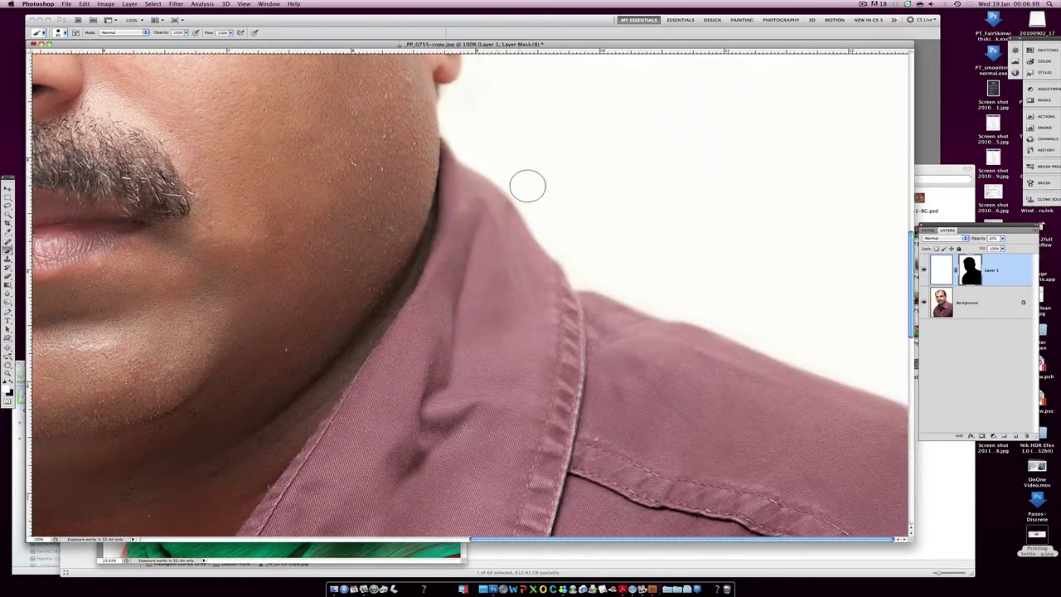
scroll(576, 243, "down", 1)
scroll(592, 176, "down", 3)
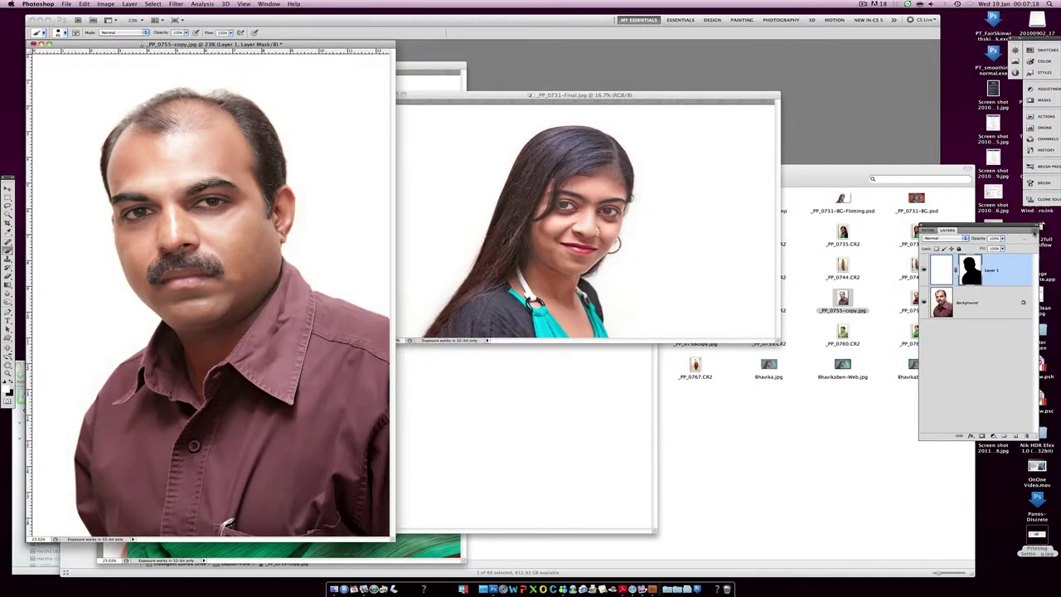
- Flatten the man's portrait and copy it into the rathod family image
left_click(1034, 231)
left_click(978, 406)
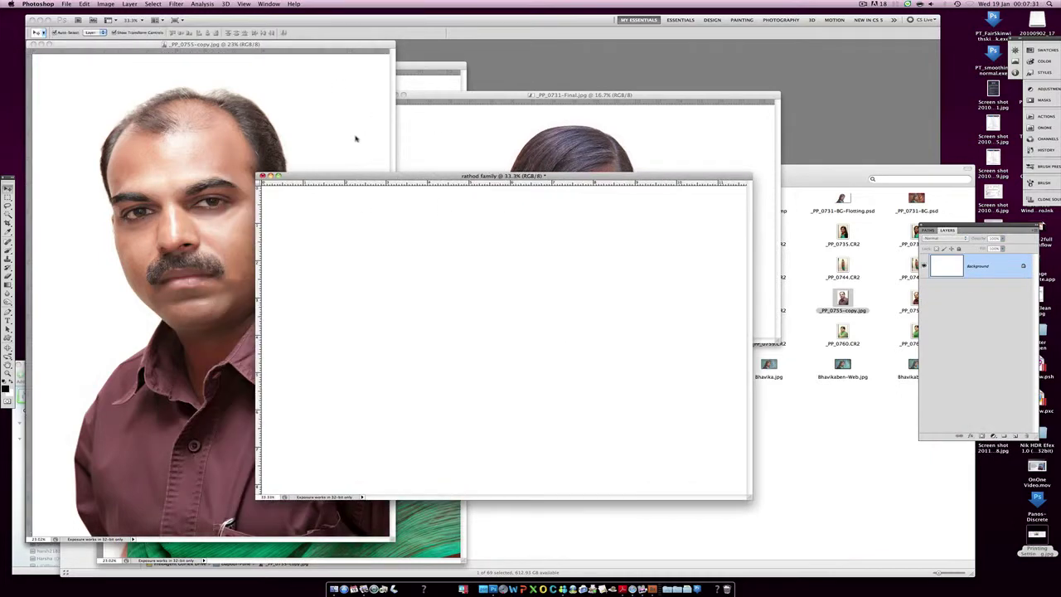
mouse_move(355, 138)
left_mouse_down()
mouse_move(548, 304)
mouse_move(663, 204)
left_mouse_up()
- Scale the man's portrait and position it to fill the canvas's right side
key("f")
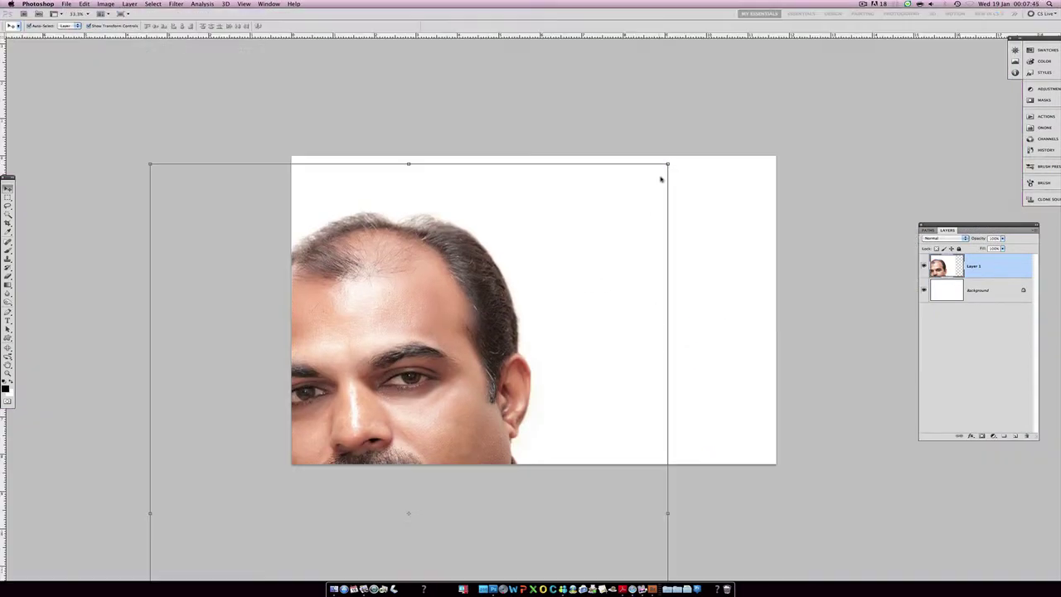
mouse_move(668, 165)
left_mouse_down()
mouse_move(505, 383)
mouse_move(748, 251)
left_mouse_up()
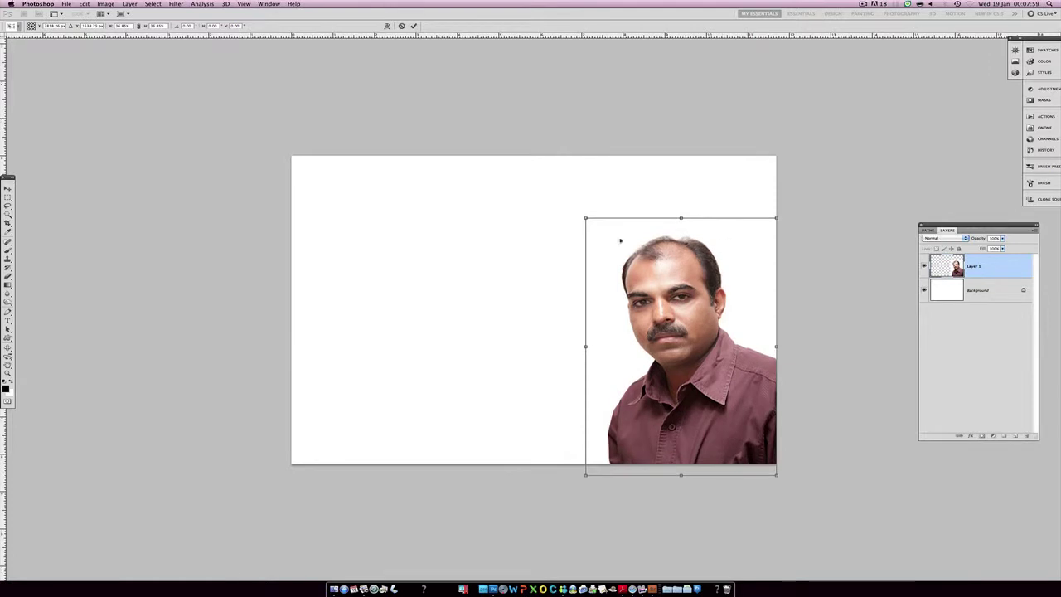
left_click_drag(580, 218, 554, 182)
left_click_drag(685, 232, 671, 218)
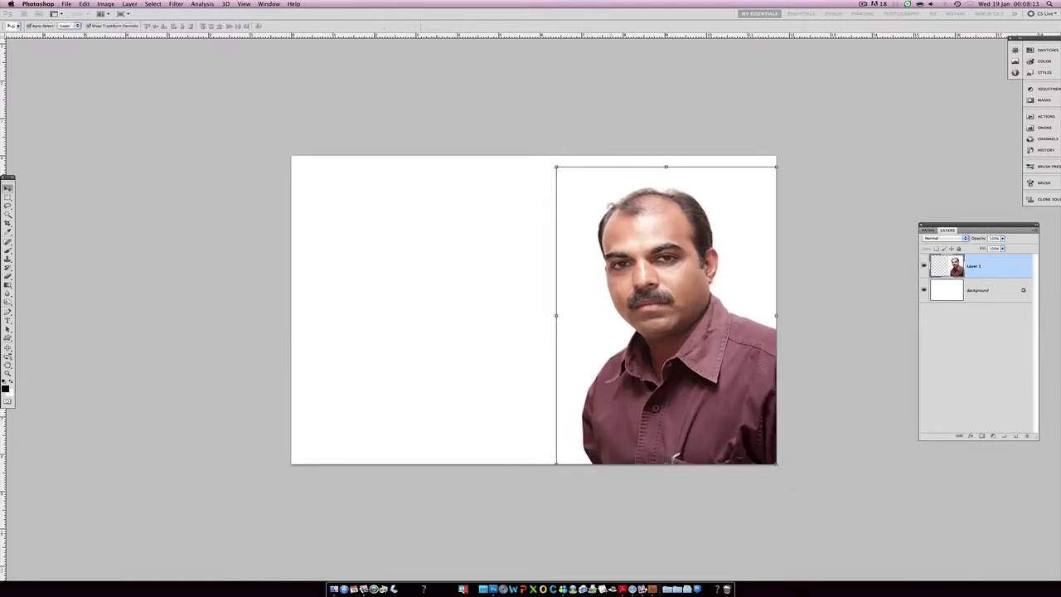
- Copy the young woman's photo into the family image, shrunk, tilted and placed lower-left
key("f")
key("f")
left_click(477, 127)
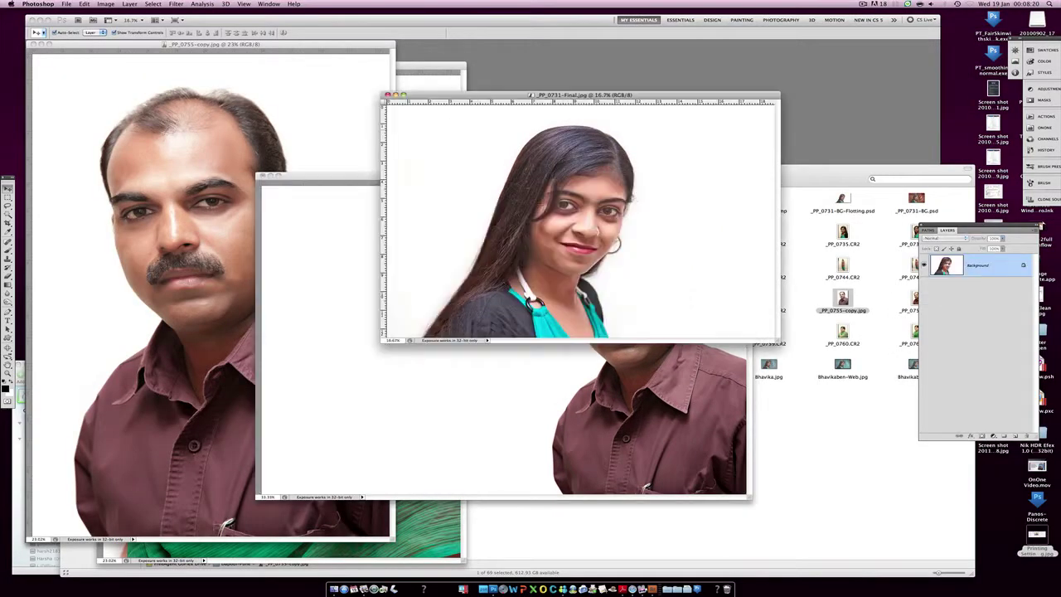
left_click_drag(477, 127, 490, 372)
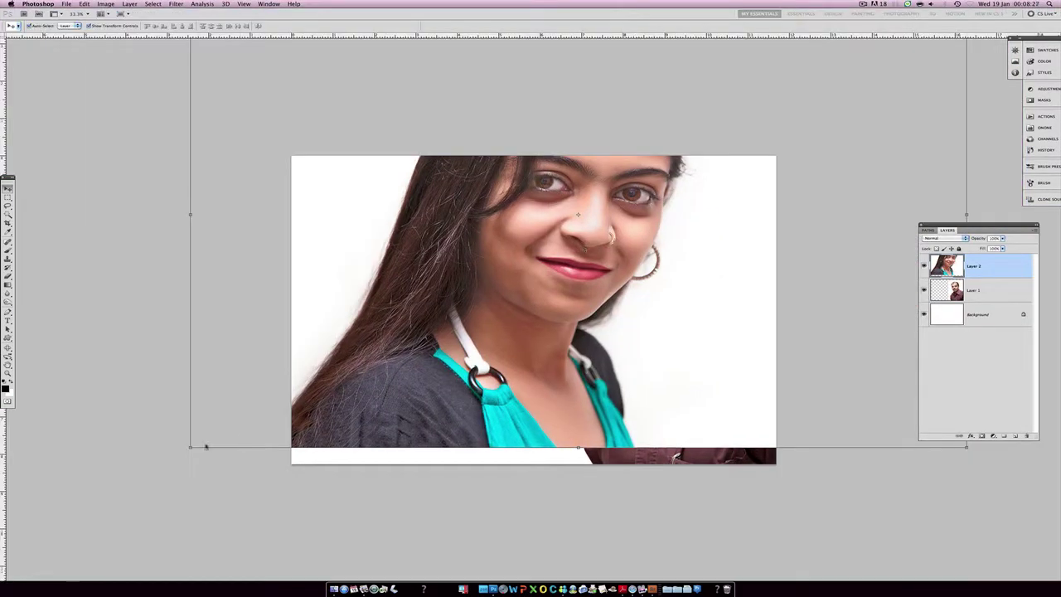
left_click_drag(206, 447, 351, 351)
left_click_drag(434, 277, 379, 375)
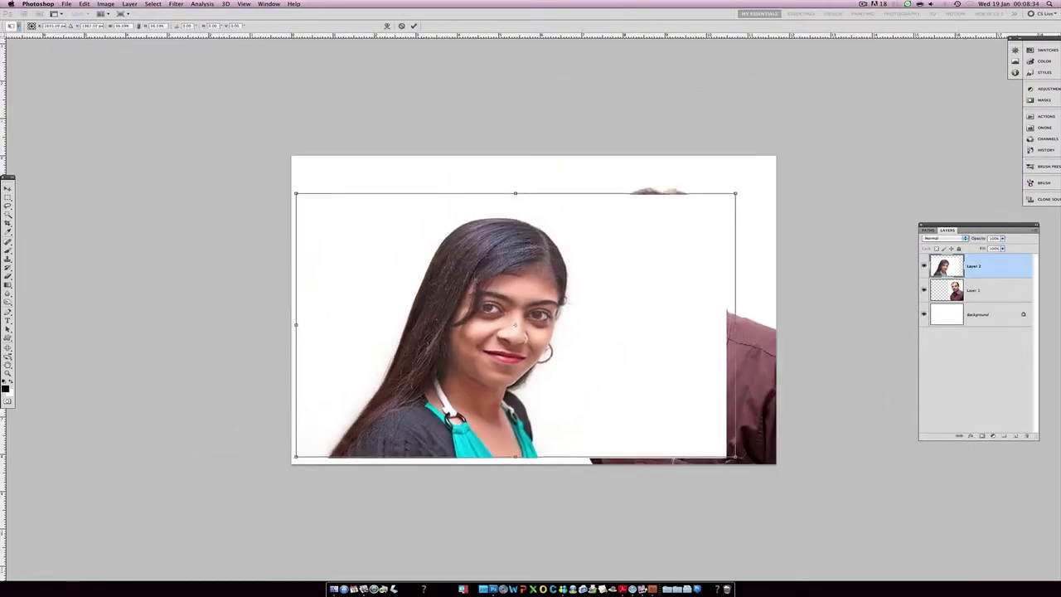
mouse_move(296, 464)
left_mouse_down()
mouse_move(346, 493)
mouse_move(343, 507)
left_mouse_up()
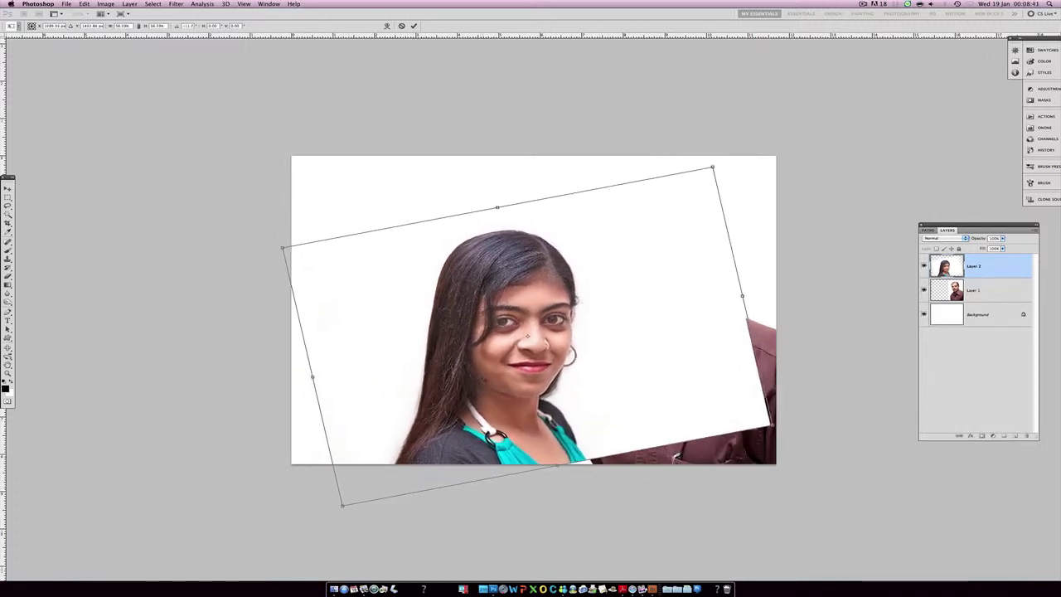
key("shift+Right")
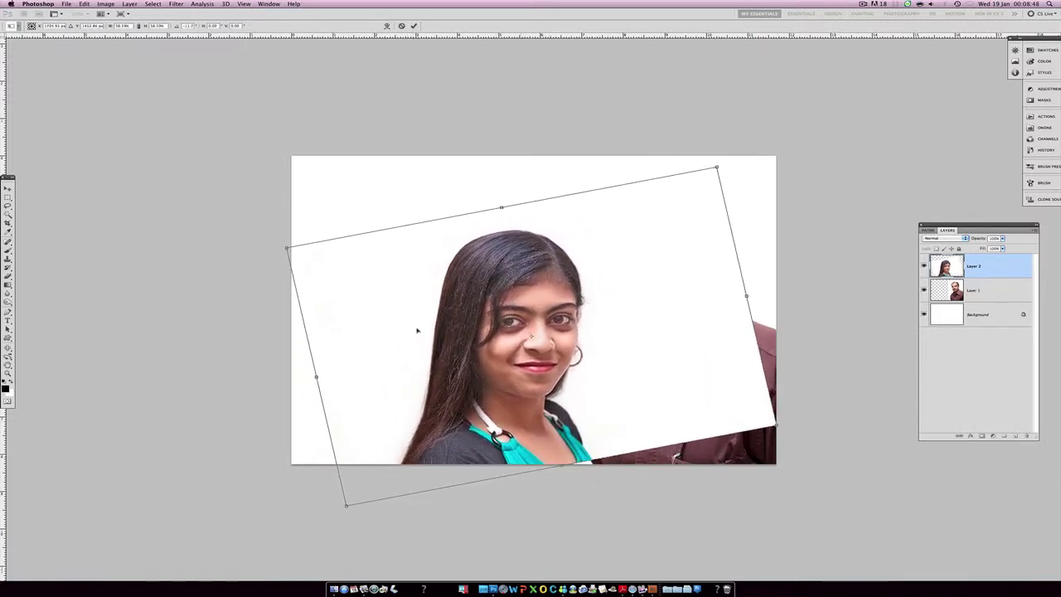
key("Return")
- Mask the young woman's layer and paint black to reveal the man behind her
left_click(982, 435)
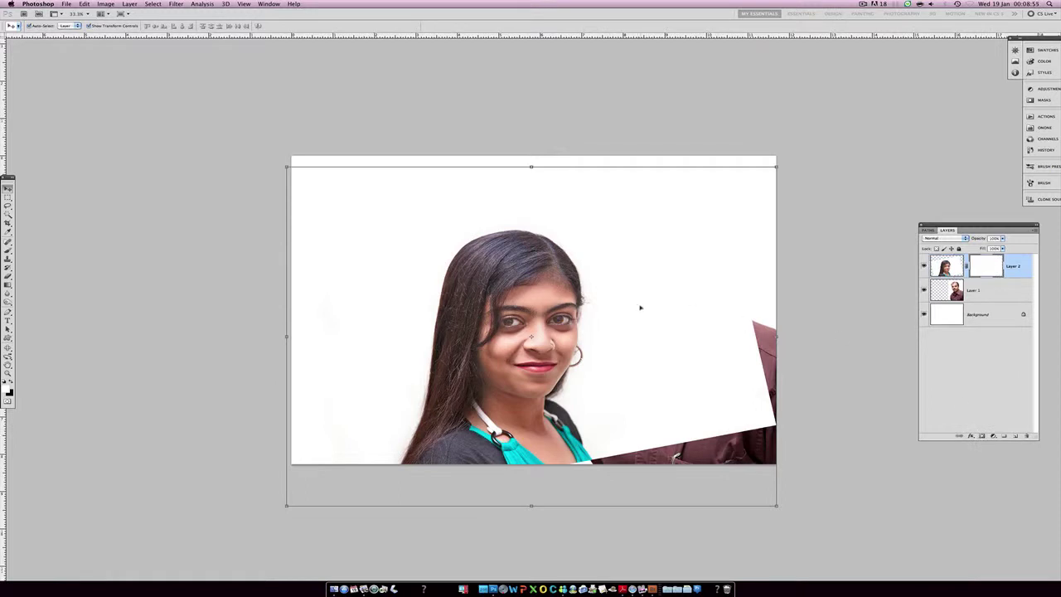
key("b")
mouse_move(751, 335)
left_mouse_down()
mouse_move(692, 423)
mouse_move(727, 215)
mouse_move(580, 168)
mouse_move(639, 340)
mouse_move(688, 414)
mouse_move(622, 448)
mouse_move(600, 423)
mouse_move(614, 447)
mouse_move(592, 436)
left_mouse_up()
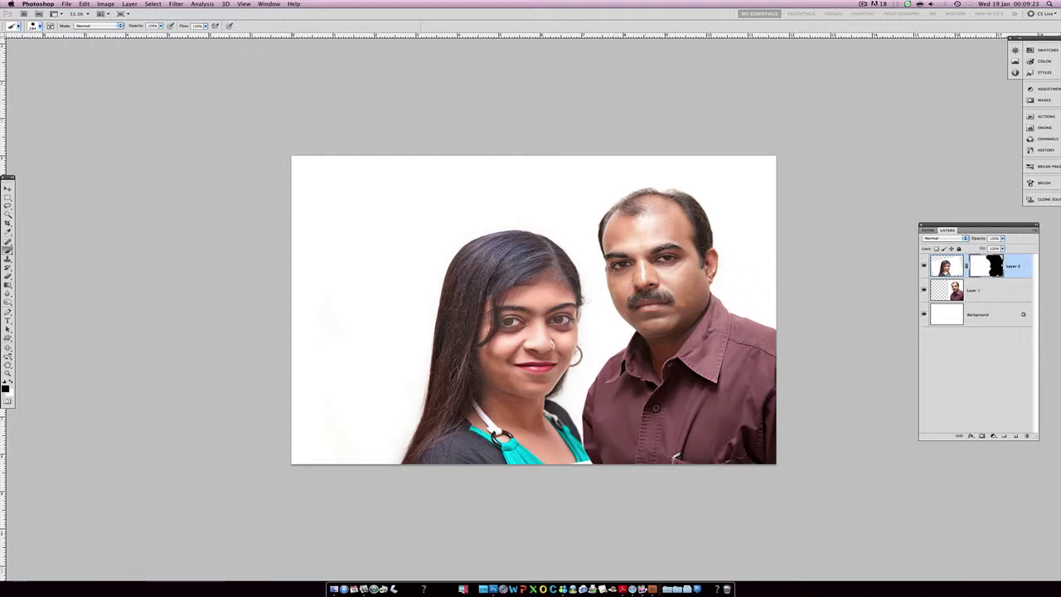
- Shrink the young woman's layer slightly and nudge it into position
key("ctrl+t")
left_click_drag(287, 167, 332, 200)
key("Left")
key("Left")
key("Left")
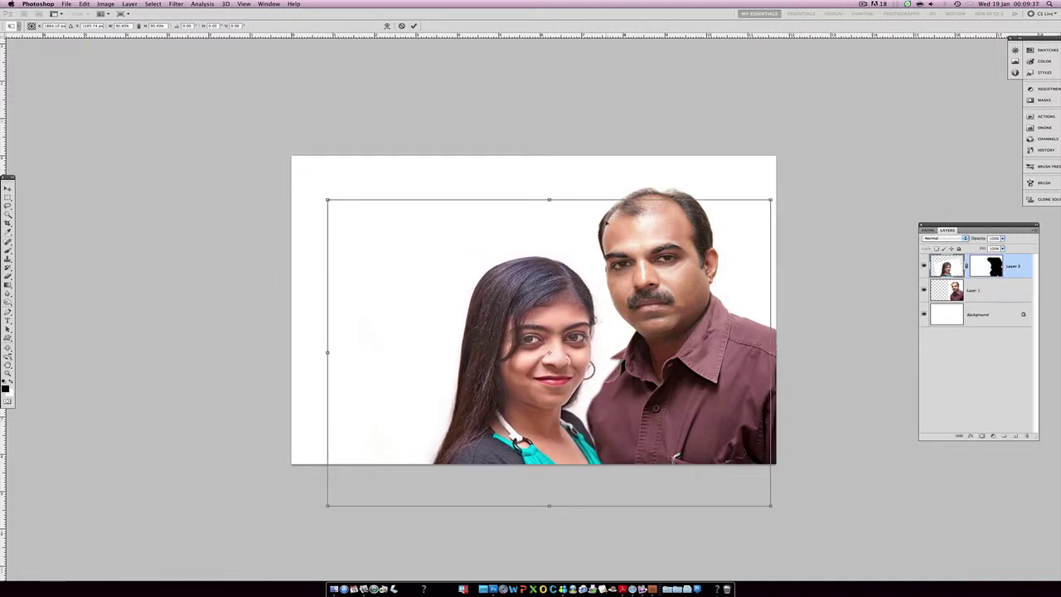
key("Left")
key("Left")
left_click_drag(771, 199, 749, 214)
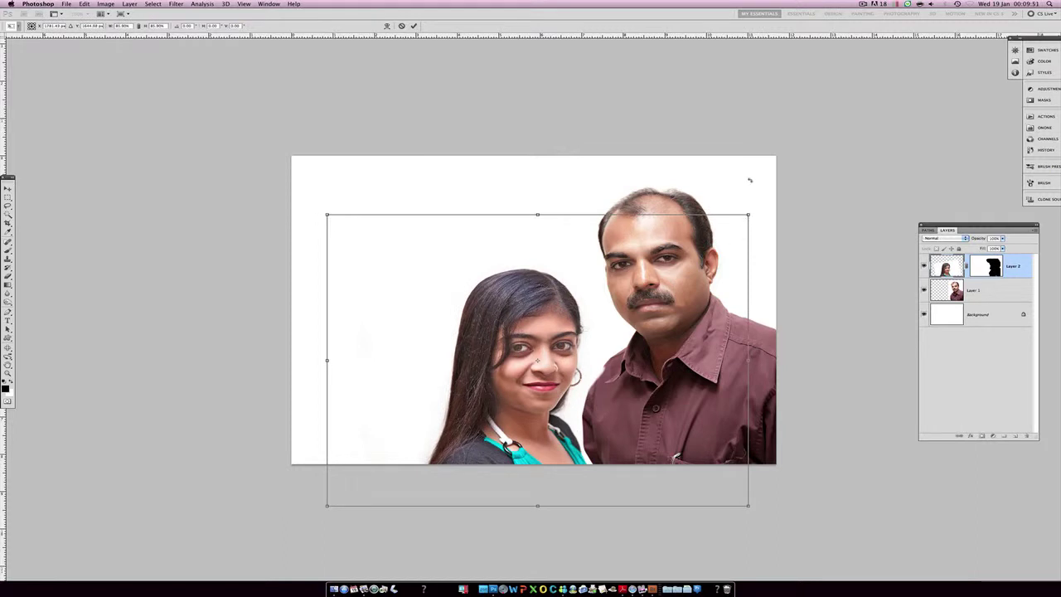
key("Right")
key("Right")
key("Right")
key("Right")
key("Right")
key("Right")
key("Right")
key("Return")
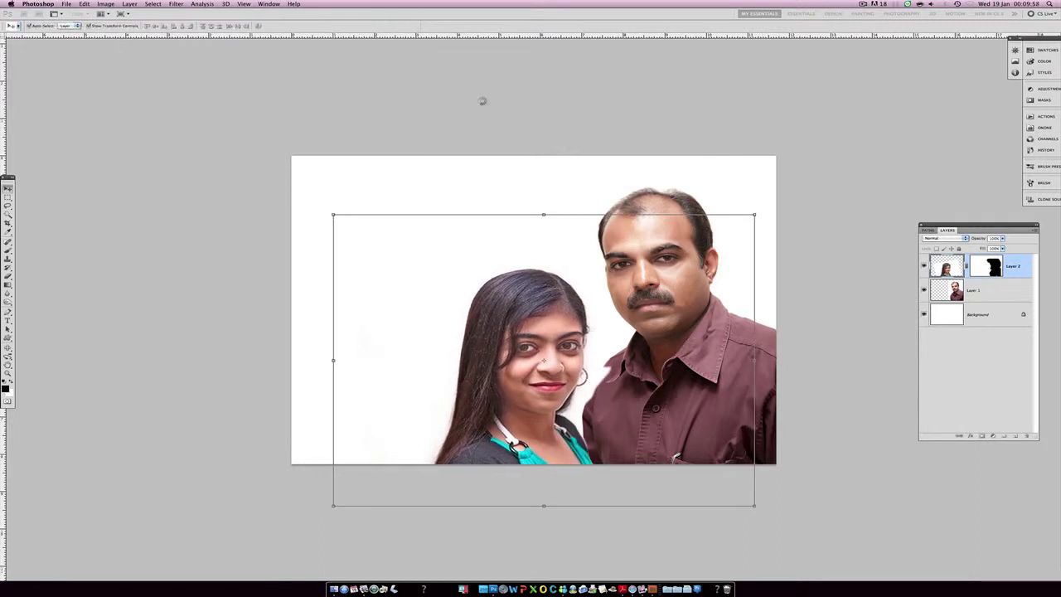
- Zoom in and sharpen the young woman's mask edge along the man's shirt
key("b")
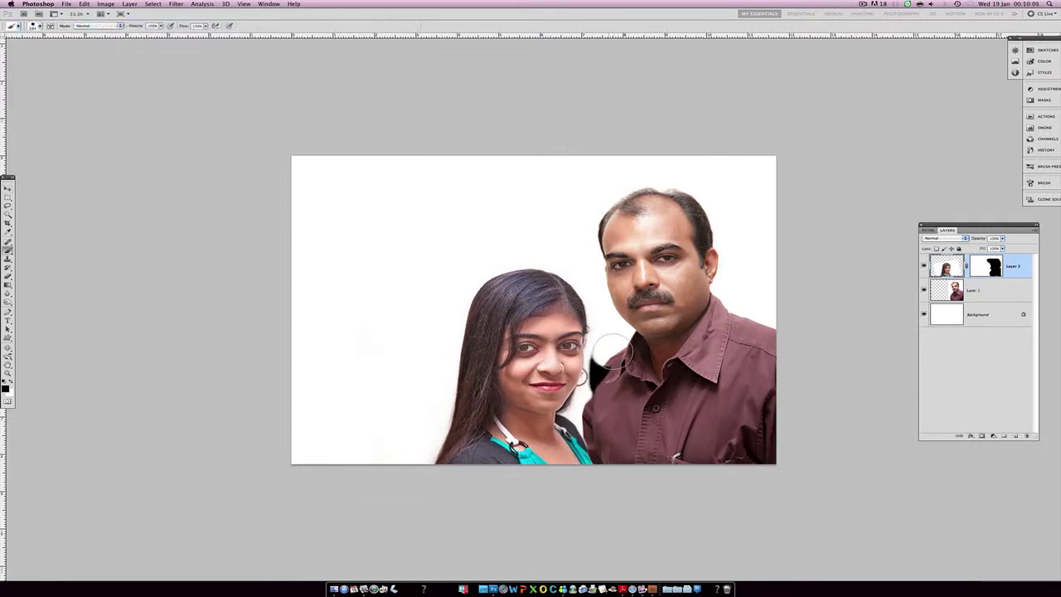
left_click_drag(630, 365, 603, 429)
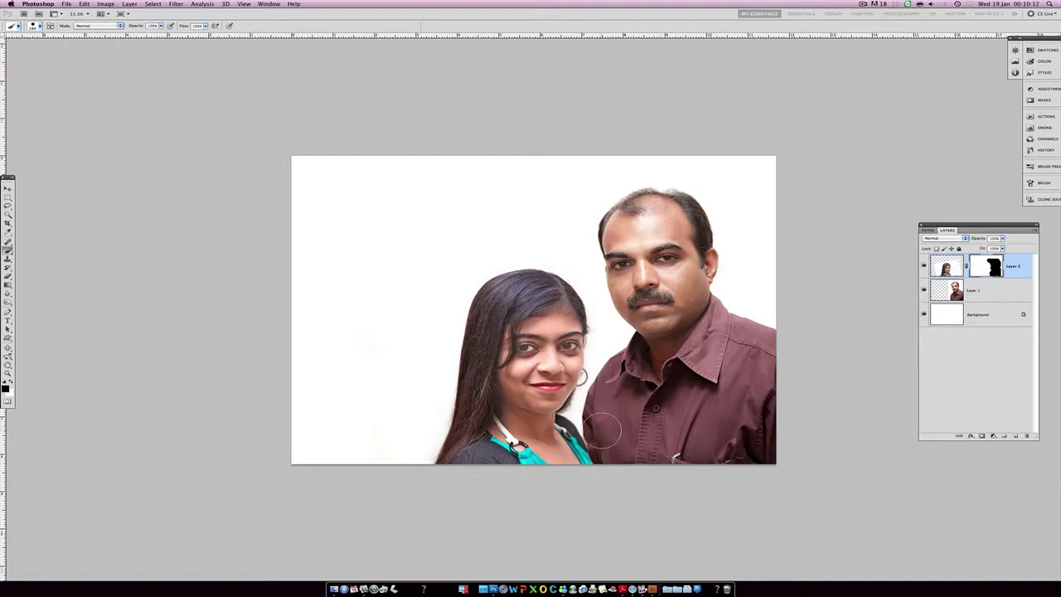
key("ctrl+plus")
key("ctrl+plus")
key("ctrl+plus")
scroll(606, 436, "down", 15)
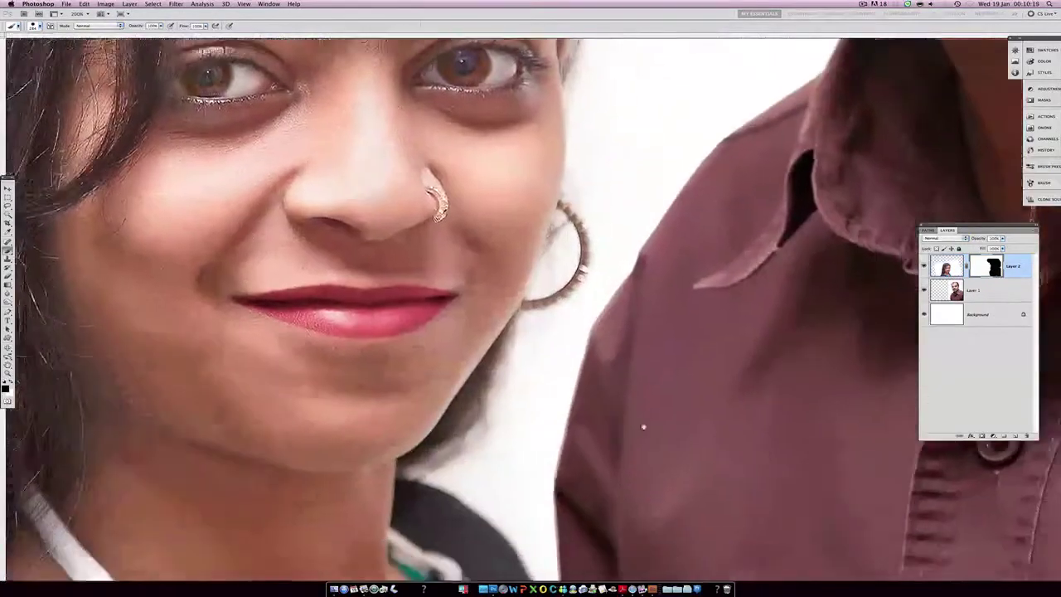
left_click(639, 279)
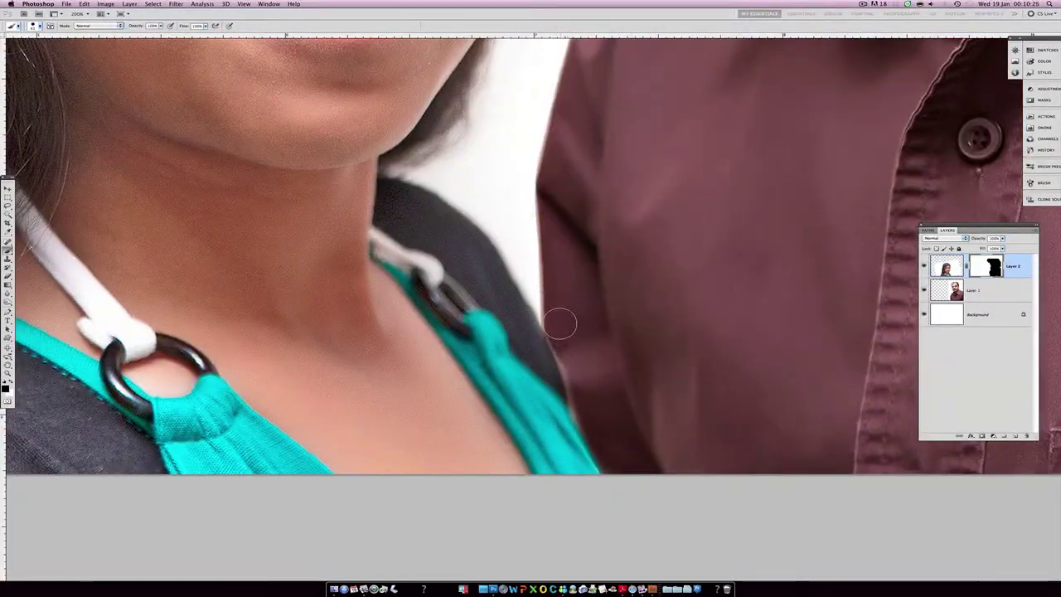
left_click_drag(559, 315, 599, 426)
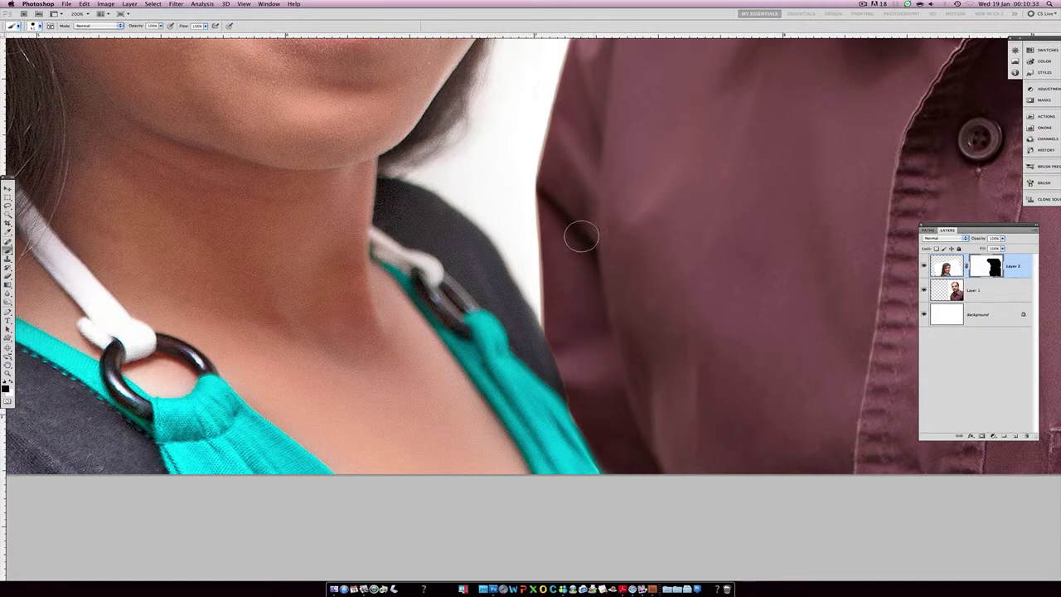
key("ctrl+0")
- Preview the composite full screen, then copy the older woman's photo into it
key("f")
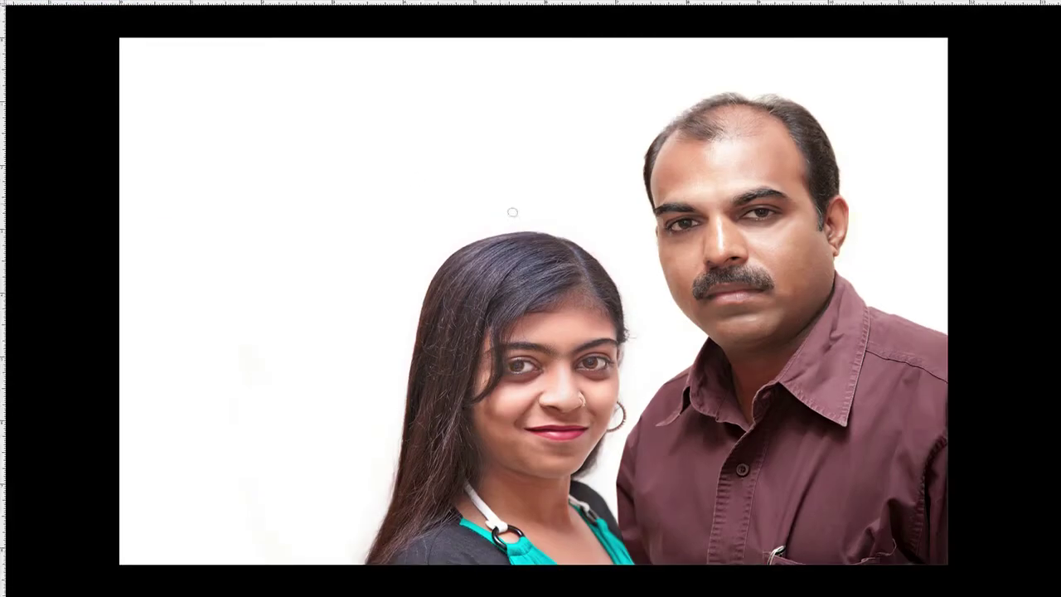
key("f")
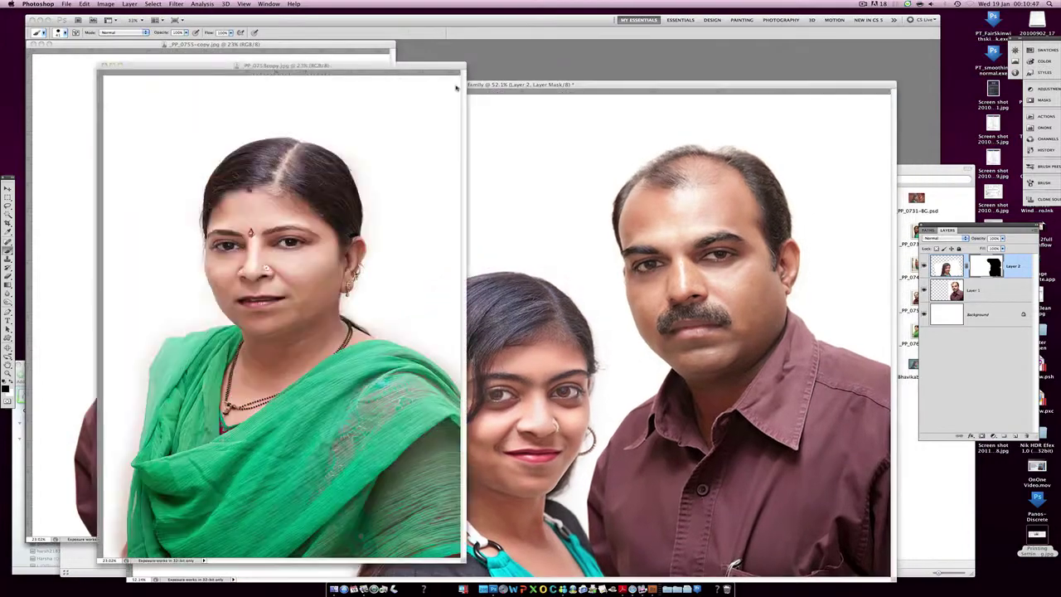
key("v")
left_click_drag(409, 230, 545, 218)
- Move the older woman's photo to the left and scale it down, resize pending
key("ctrl+t")
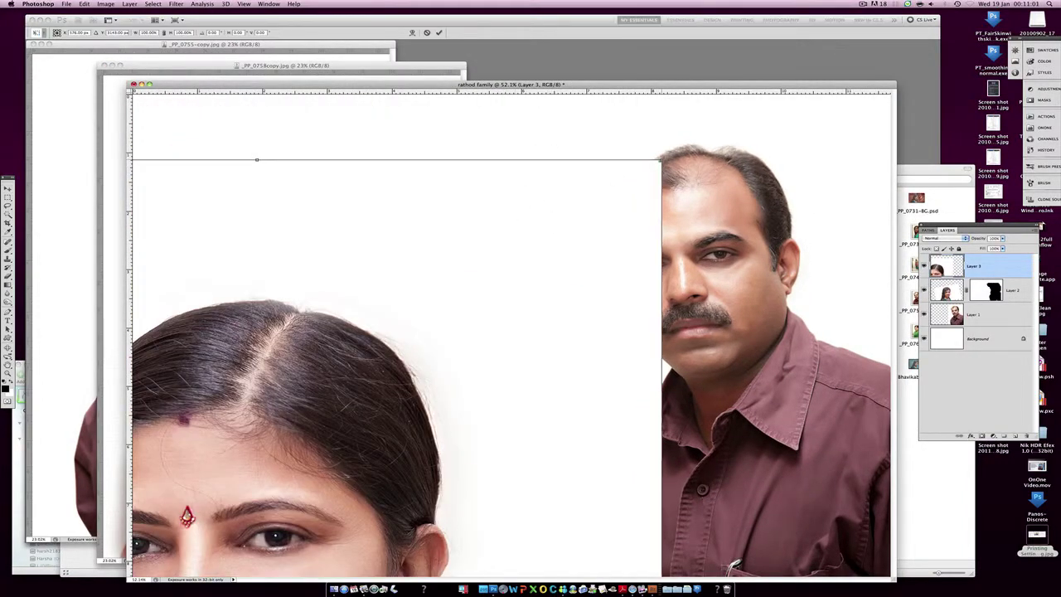
mouse_move(643, 162)
left_mouse_down()
mouse_move(387, 501)
mouse_move(378, 263)
mouse_move(389, 232)
mouse_move(386, 272)
left_mouse_up()
key("Escape")
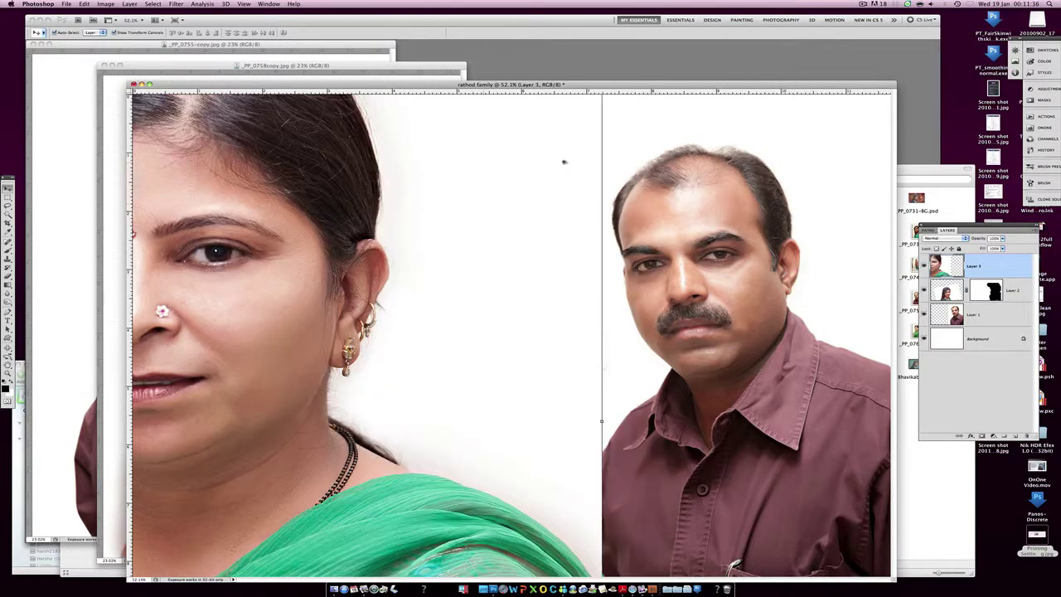
key("f")
mouse_move(592, 208)
left_mouse_down()
mouse_move(592, 353)
mouse_move(649, 511)
left_mouse_up()
key("ctrl+t")
mouse_move(681, 153)
left_mouse_down()
mouse_move(395, 487)
mouse_move(426, 210)
mouse_move(420, 147)
left_mouse_up()
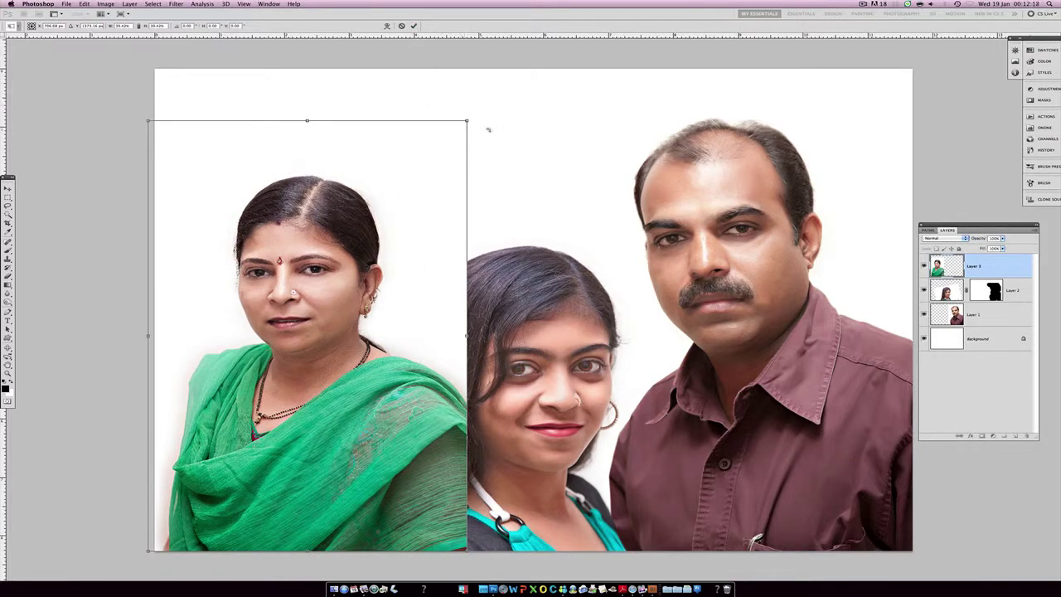
- Convert the woman in green's layer to a Smart Object and scale her beside the man
key("Escape")
left_click(1034, 230)
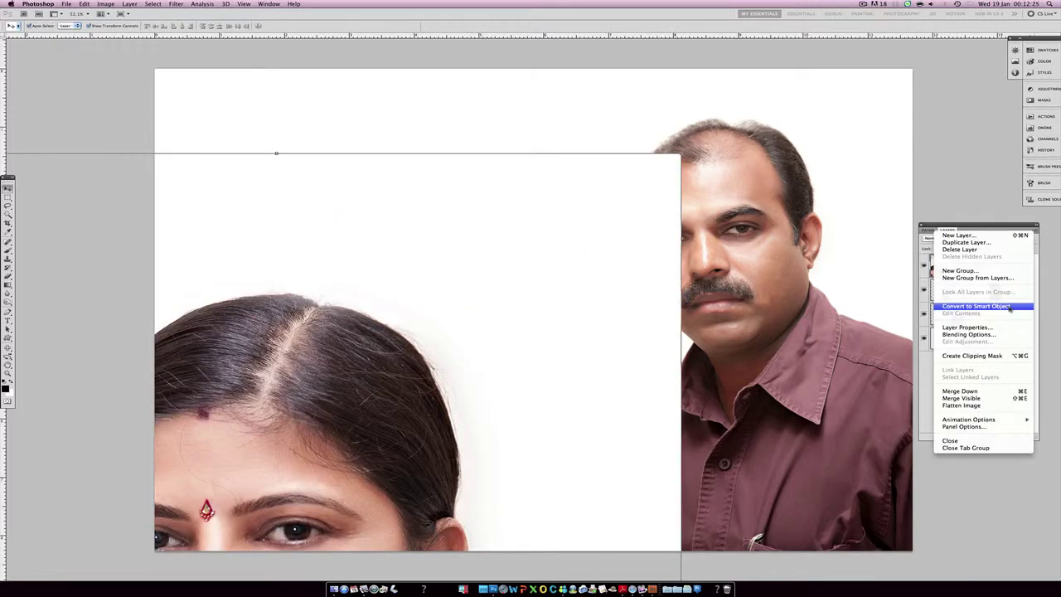
left_click(976, 306)
key("ctrl+t")
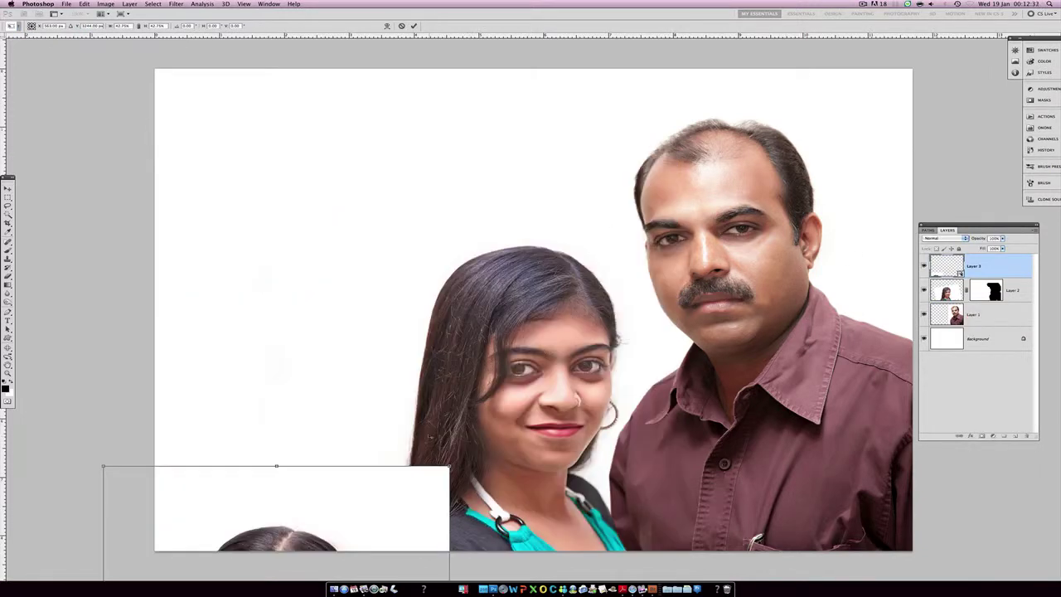
left_click_drag(681, 154, 633, 99)
left_click(413, 27)
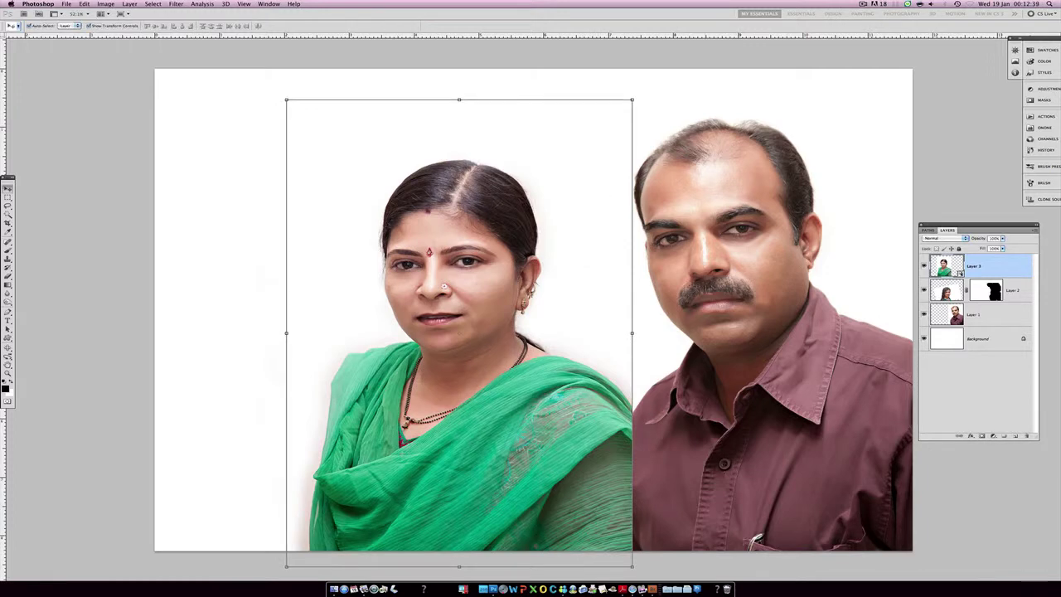
- Convert the girl's layer to a Smart Object and move her further left
left_click(1011, 291)
right_click(1011, 290)
left_click(970, 301)
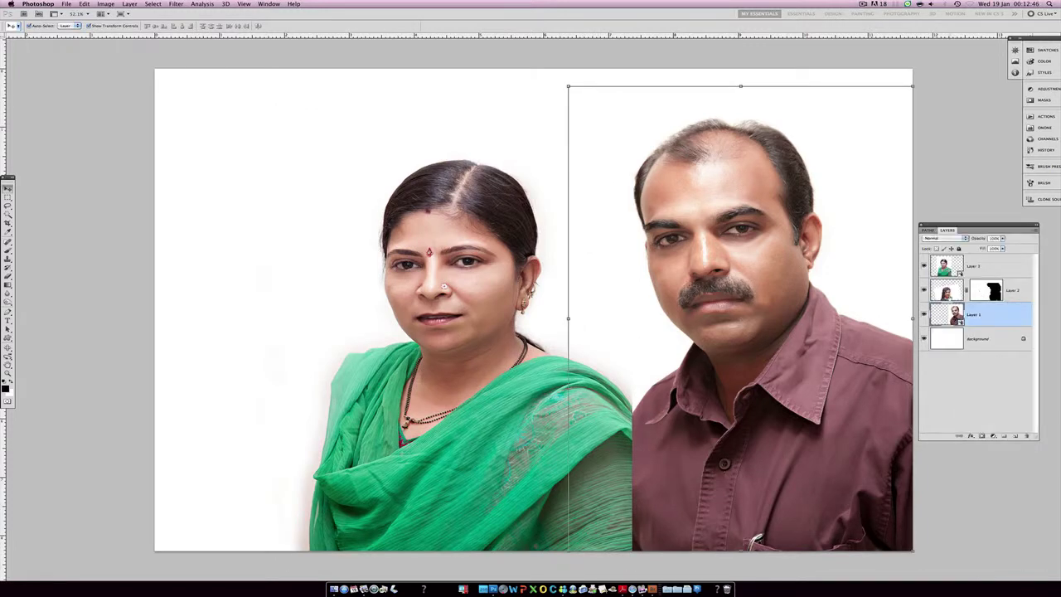
left_click(1035, 231)
left_click(969, 306)
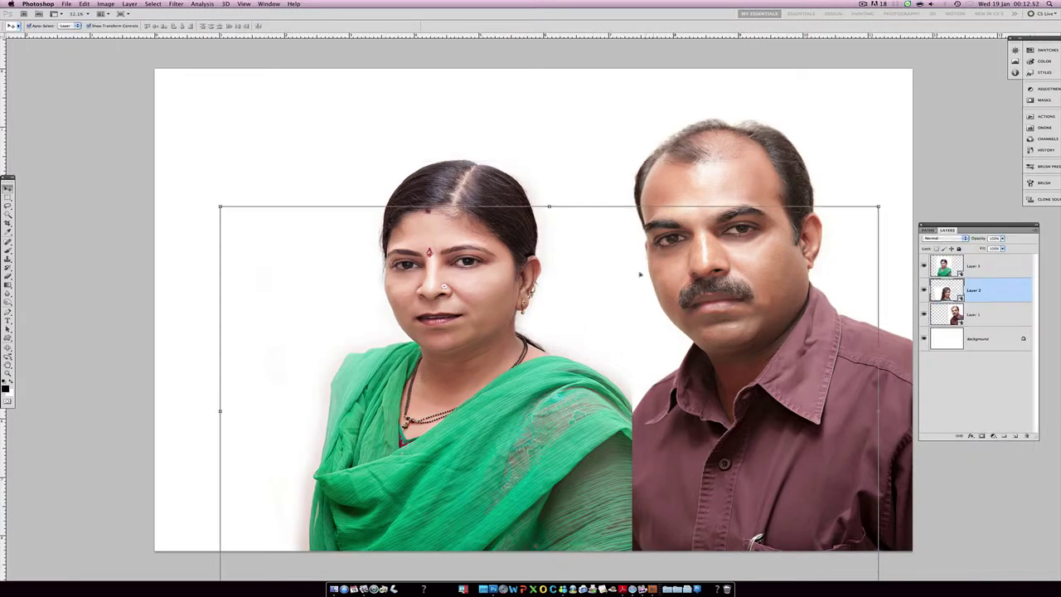
left_click(924, 267)
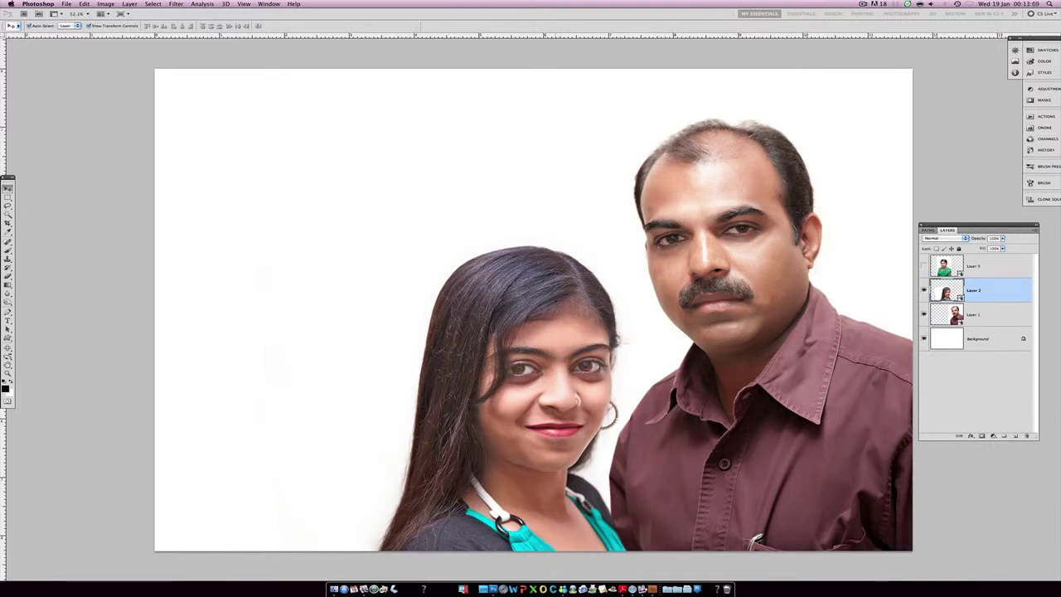
left_click_drag(539, 373, 336, 346)
- Place the woman in green between the others, tilt her slightly clockwise, and add a mask
key("ctrl+t")
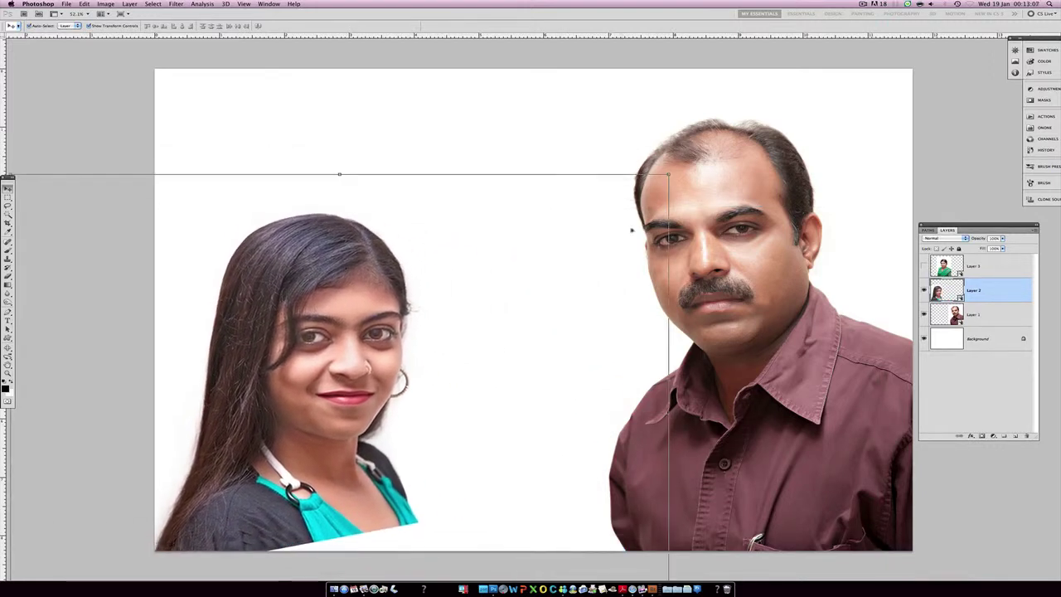
left_click(924, 267)
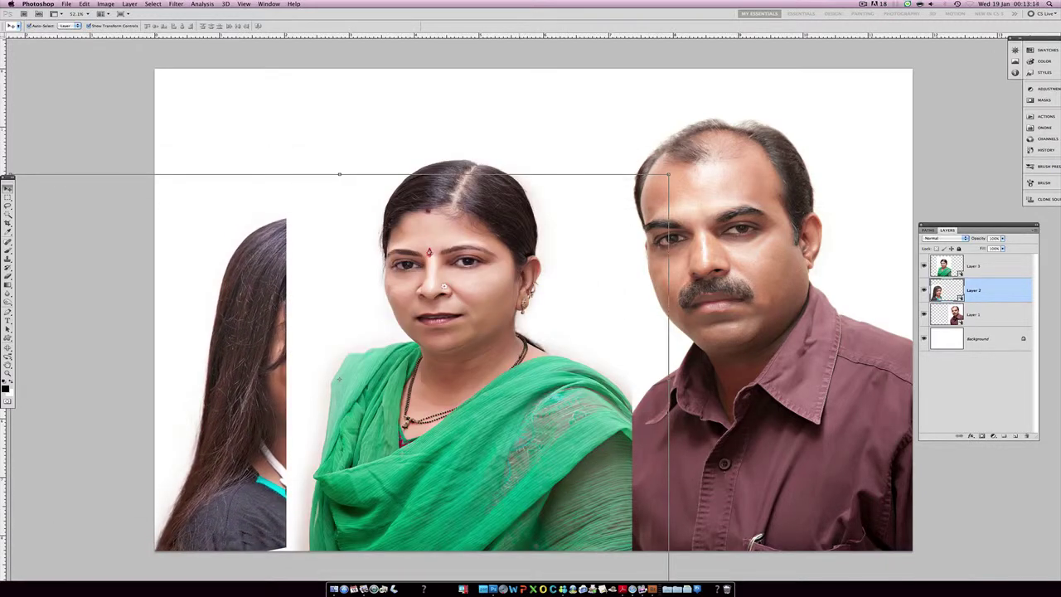
left_click_drag(447, 331, 477, 354)
key("ctrl+t")
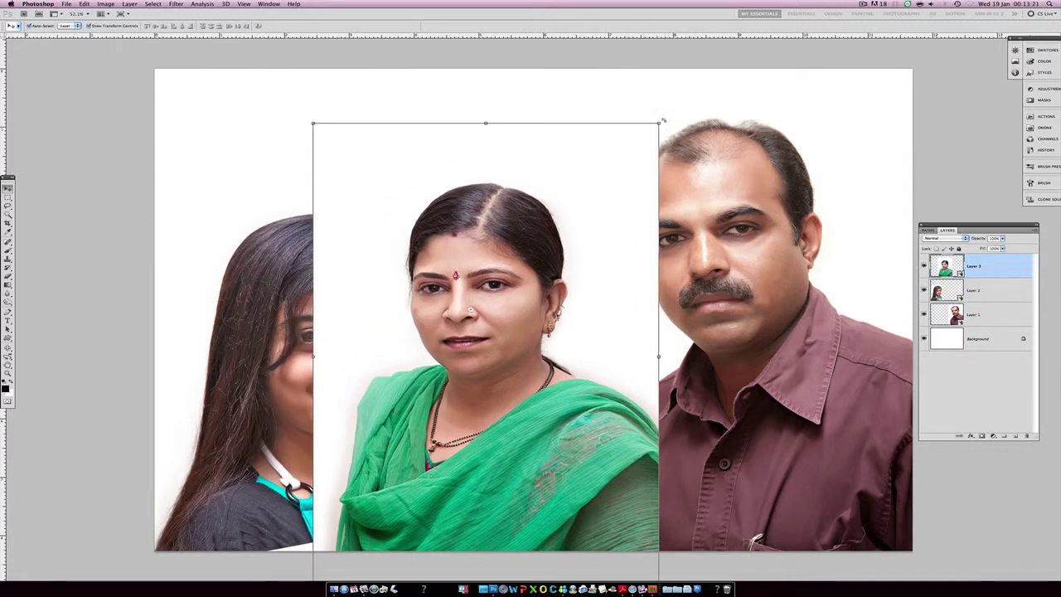
left_click_drag(634, 106, 665, 119)
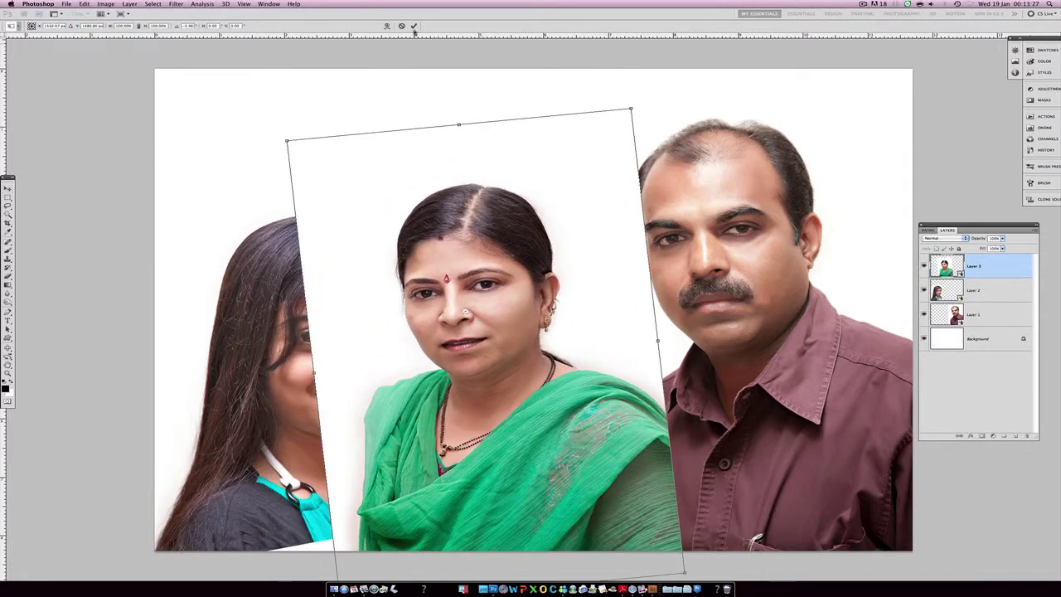
left_click(413, 26)
left_click(983, 435)
- Paint black on Layer 3's mask to hide the green dupatta over the man's shoulder
key("b")
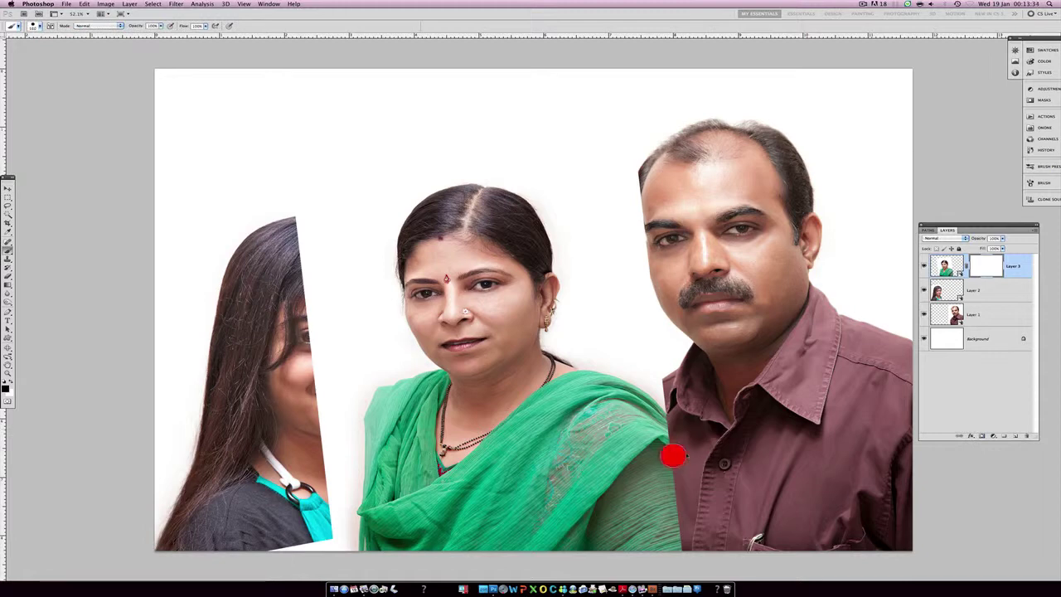
mouse_move(673, 455)
left_mouse_down()
mouse_move(663, 530)
mouse_move(617, 514)
mouse_move(609, 464)
mouse_move(646, 422)
left_mouse_up()
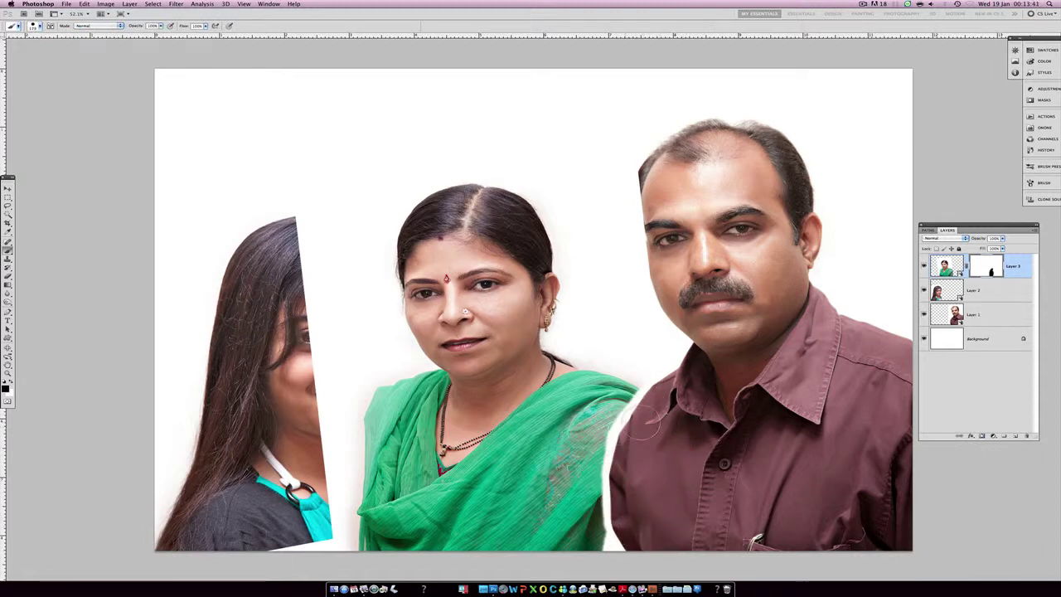
key("ctrl+z")
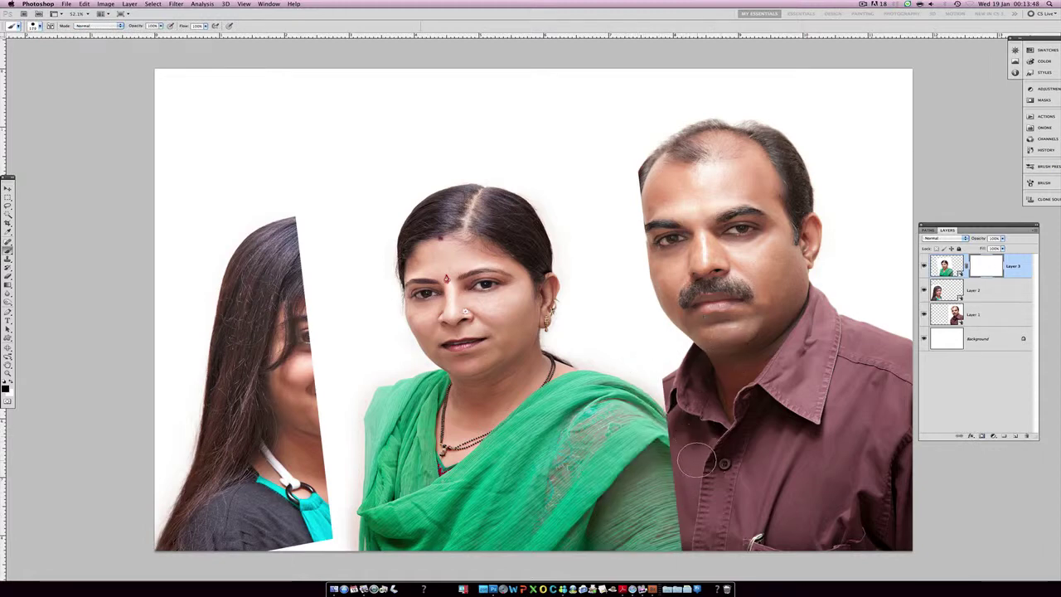
mouse_move(696, 460)
left_mouse_down()
mouse_move(672, 531)
mouse_move(659, 489)
mouse_move(688, 436)
mouse_move(628, 497)
mouse_move(659, 398)
mouse_move(630, 481)
left_mouse_up()
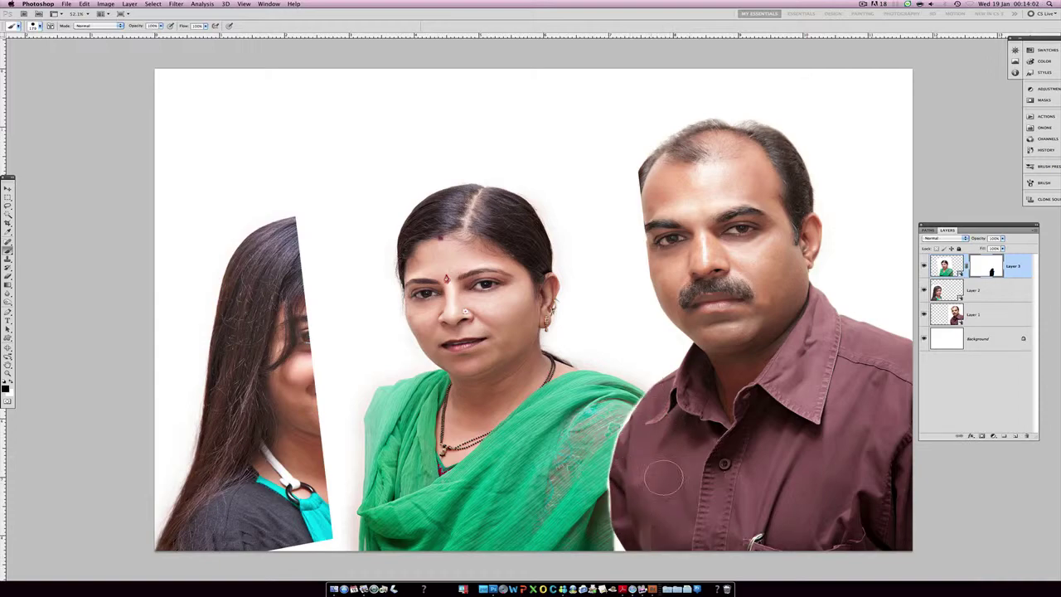
- Zoom in and refine the mask along the man's shoulder edge
key("ctrl+plus")
scroll(614, 554, "down", 5)
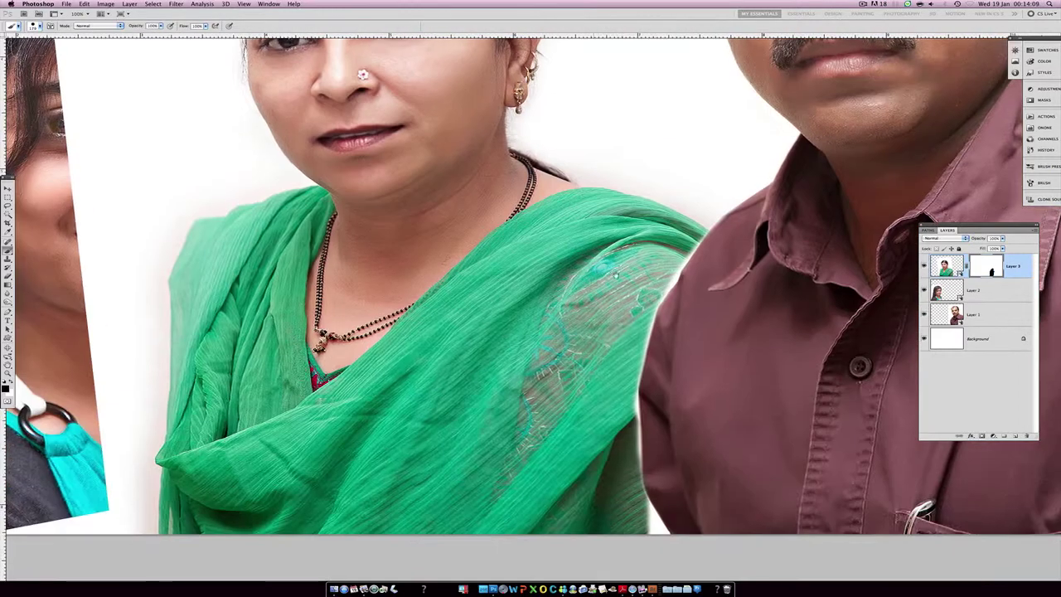
left_click(639, 313)
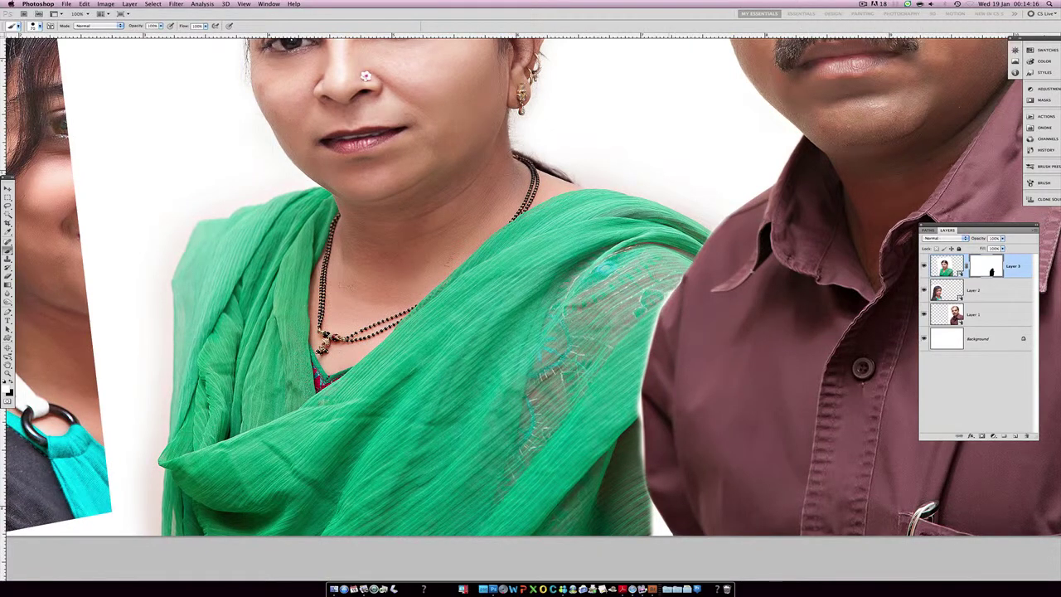
left_click_drag(651, 297, 635, 351)
left_click_drag(628, 427, 631, 421)
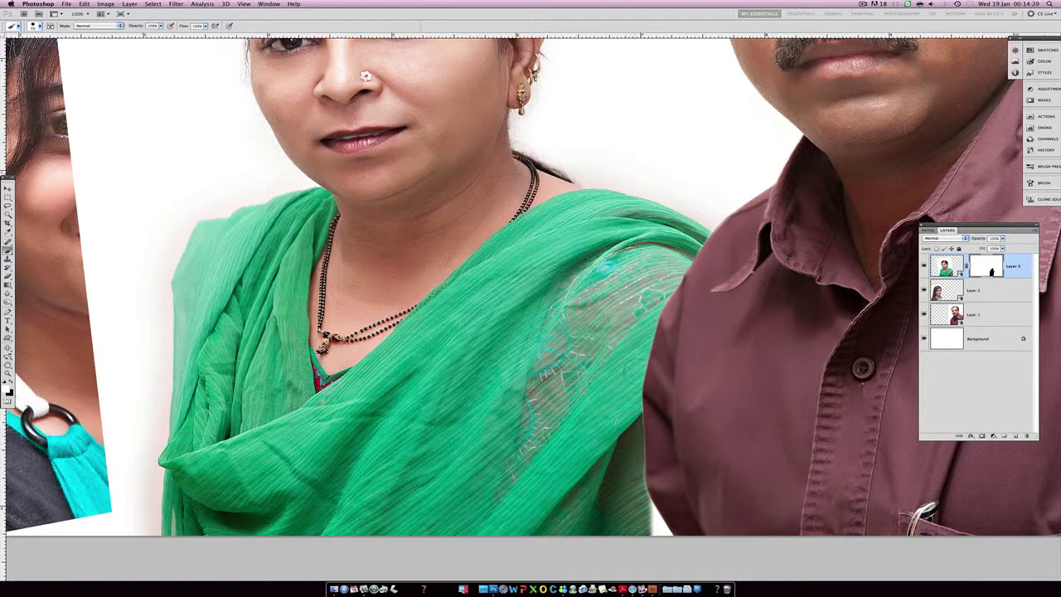
scroll(680, 349, "down", 4)
scroll(663, 315, "down", 1)
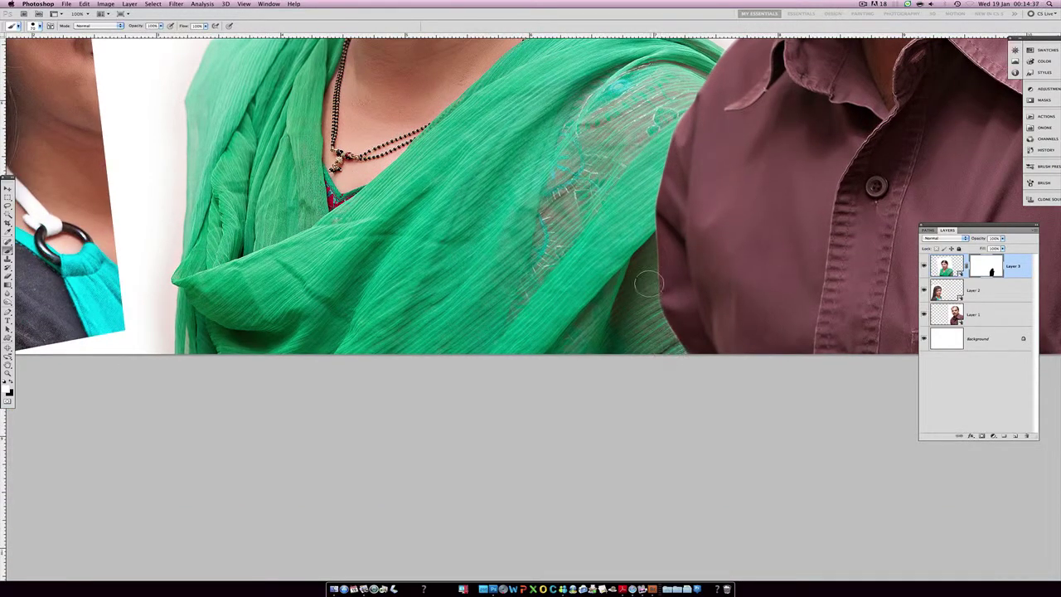
scroll(649, 285, "down", 2)
scroll(649, 284, "down", 3)
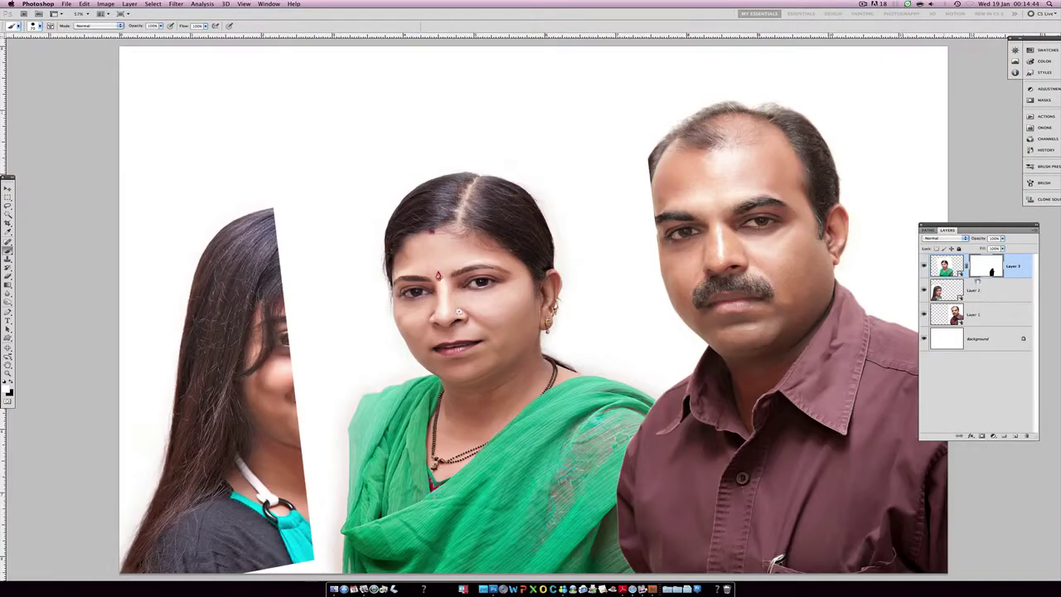
- Paint black on the mask along the women's boundary, revealing the girl's hair, cheek and shoulder
mouse_move(289, 190)
left_mouse_down()
mouse_move(319, 229)
mouse_move(348, 551)
left_mouse_up()
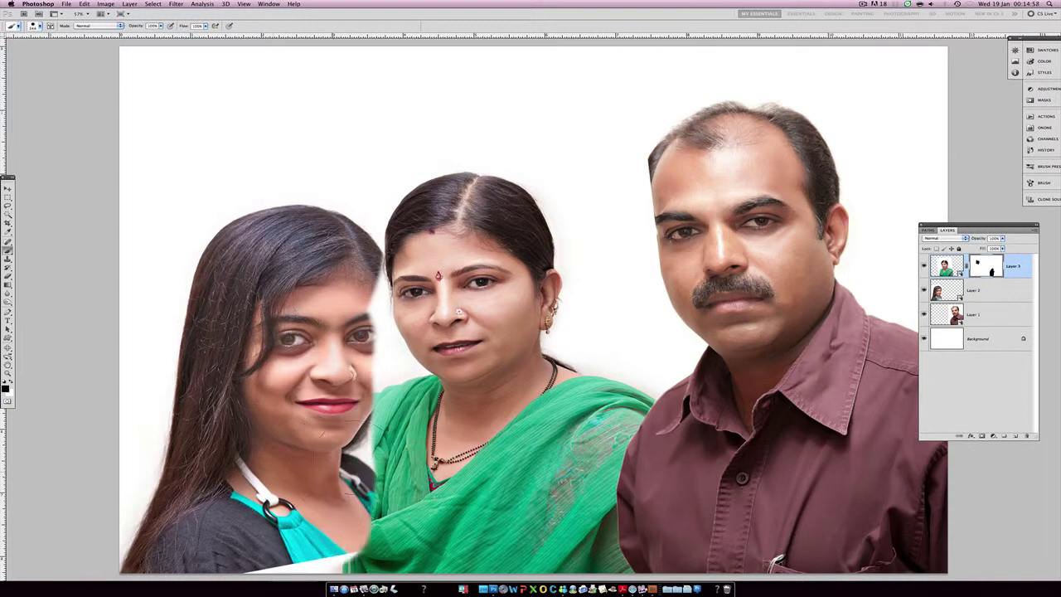
mouse_move(352, 423)
left_mouse_down()
mouse_move(390, 538)
mouse_move(393, 348)
mouse_move(389, 497)
mouse_move(410, 417)
left_mouse_up()
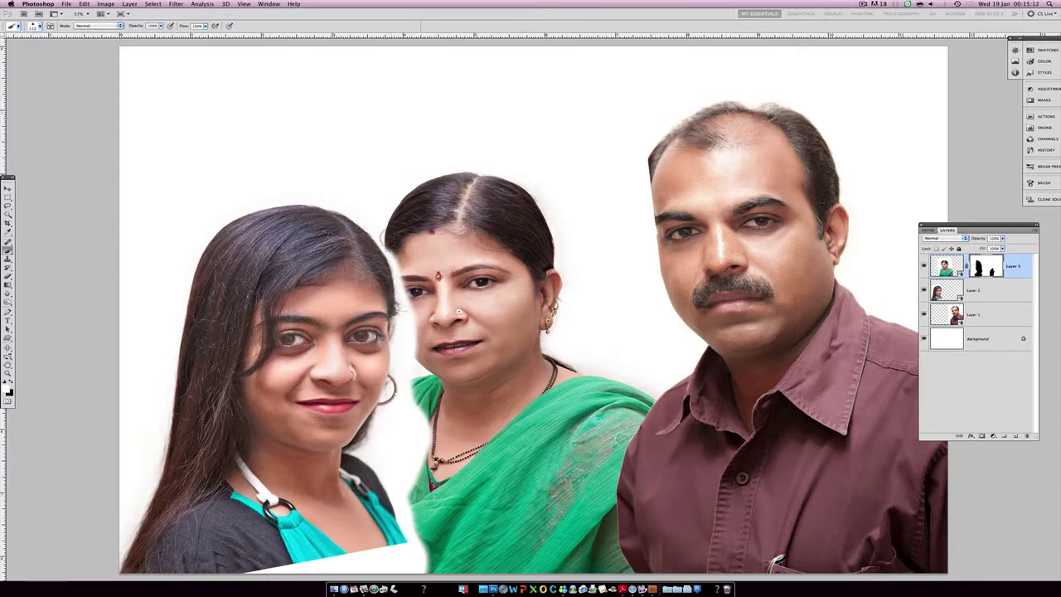
mouse_move(401, 249)
left_mouse_down()
mouse_move(411, 464)
mouse_move(369, 452)
mouse_move(411, 518)
mouse_move(419, 572)
left_mouse_up()
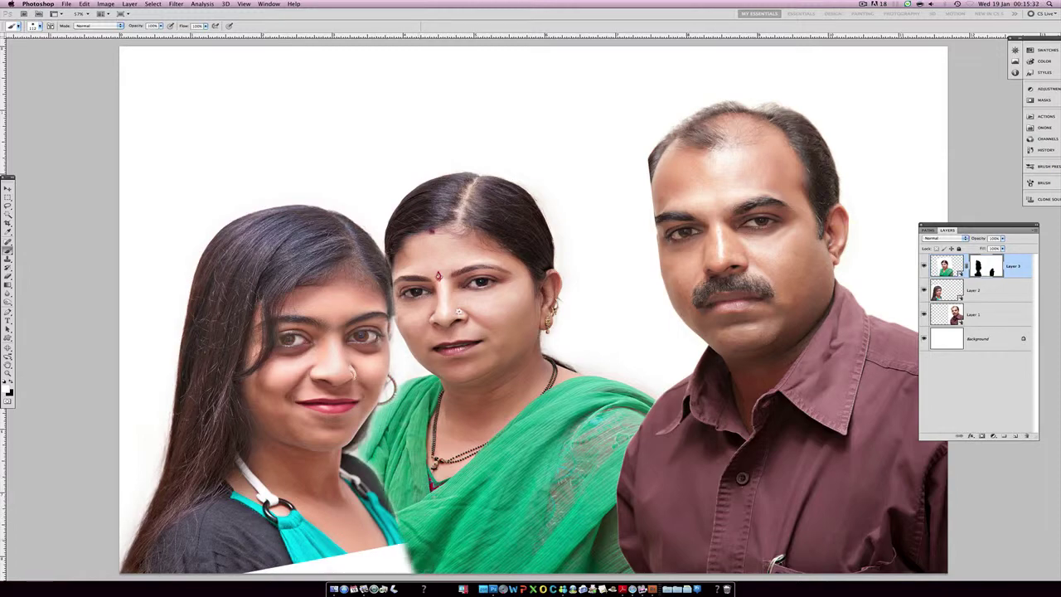
key("ctrl+plus")
key("ctrl+plus")
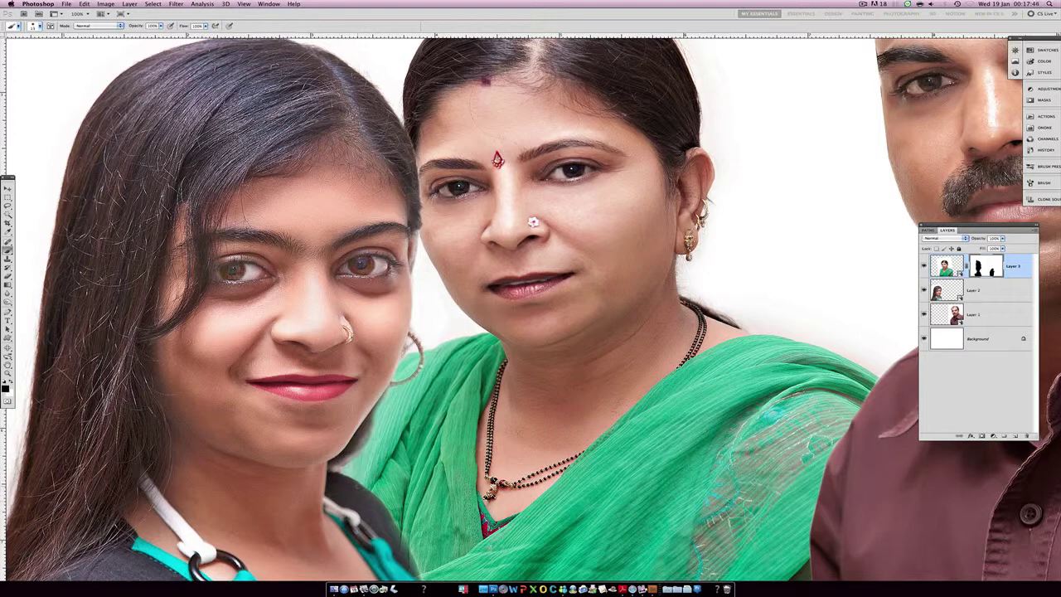
- Mask away the green overlapping the girl's strap along its whole edge
scroll(373, 514, "up", 2)
scroll(374, 514, "up", 2)
scroll(373, 514, "up", 2)
scroll(373, 514, "up", 2)
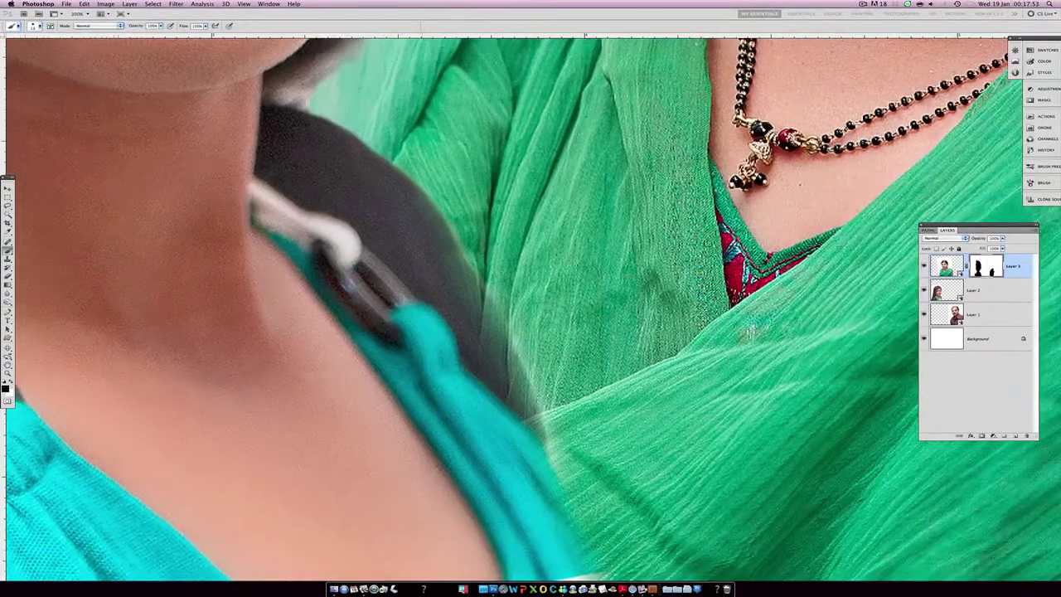
mouse_move(417, 244)
left_mouse_down()
mouse_move(493, 342)
mouse_move(525, 429)
left_mouse_up()
left_click_drag(541, 484, 563, 539)
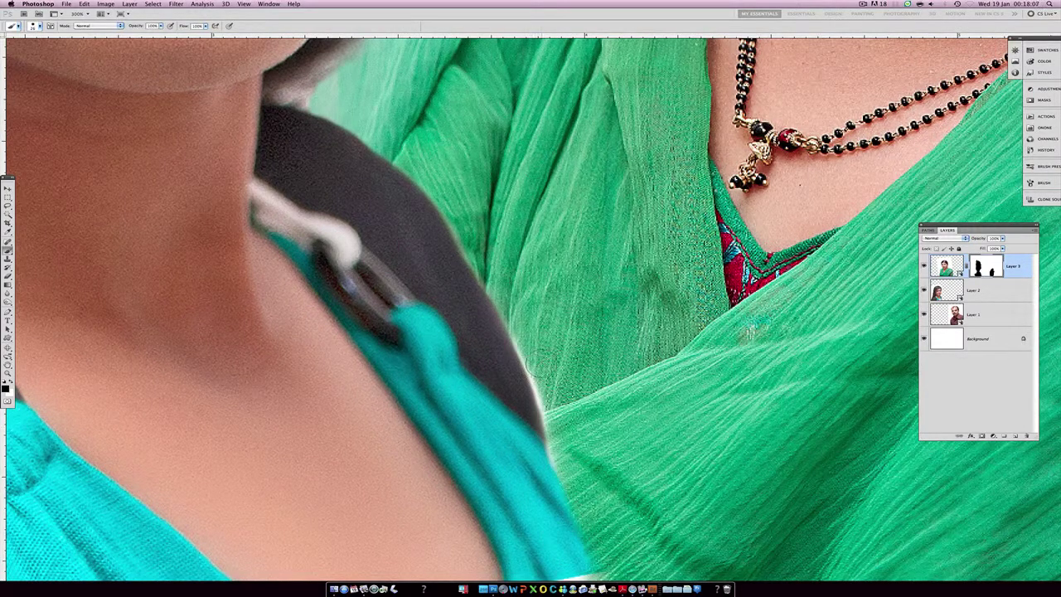
left_click_drag(537, 326, 553, 448)
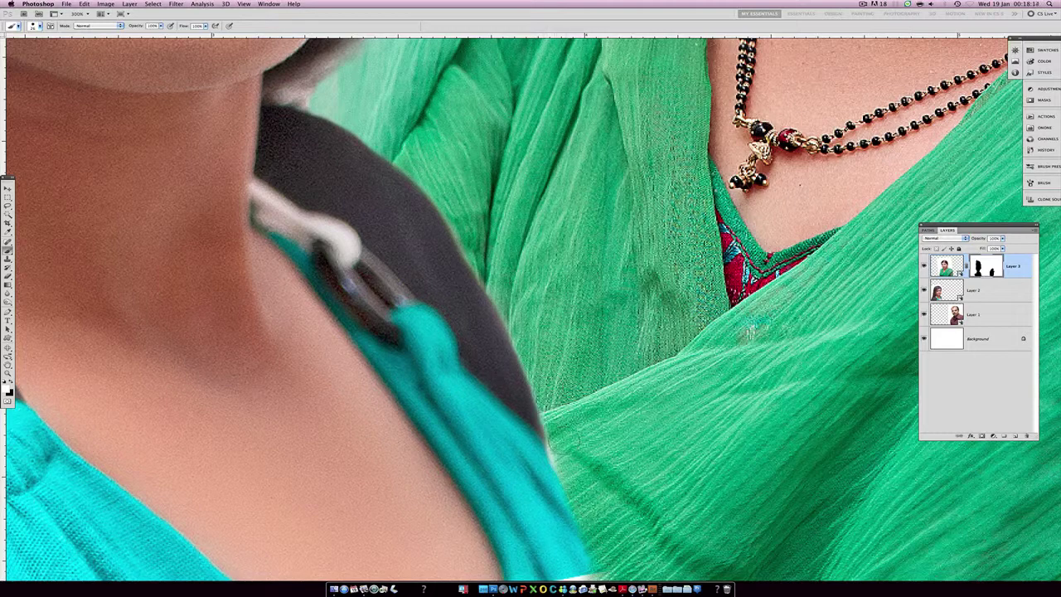
left_click_drag(510, 336, 485, 245)
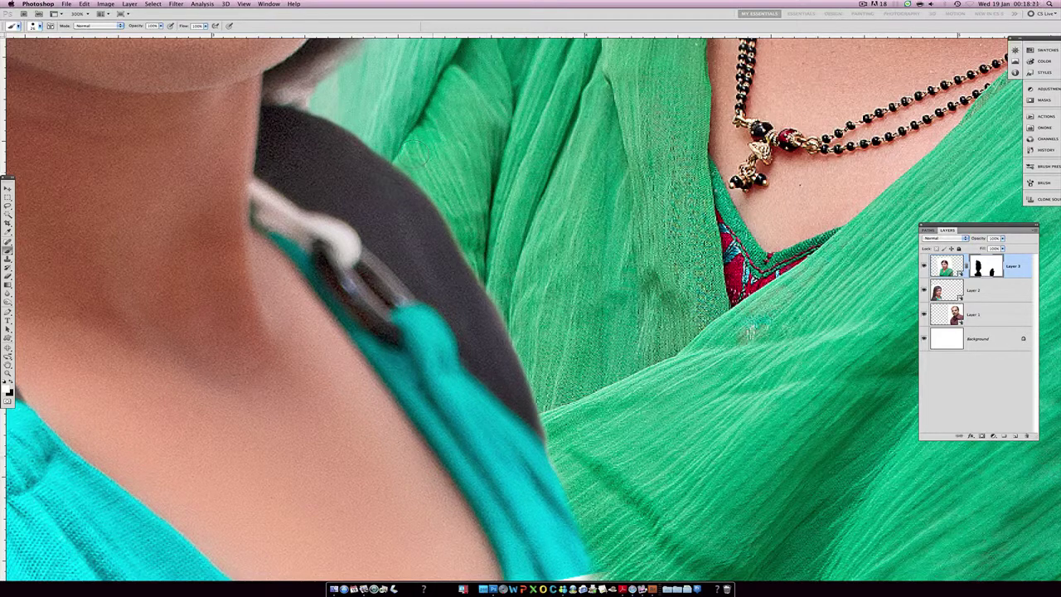
- At full view, tidy the mask edge beside the man's head
key("ctrl+0")
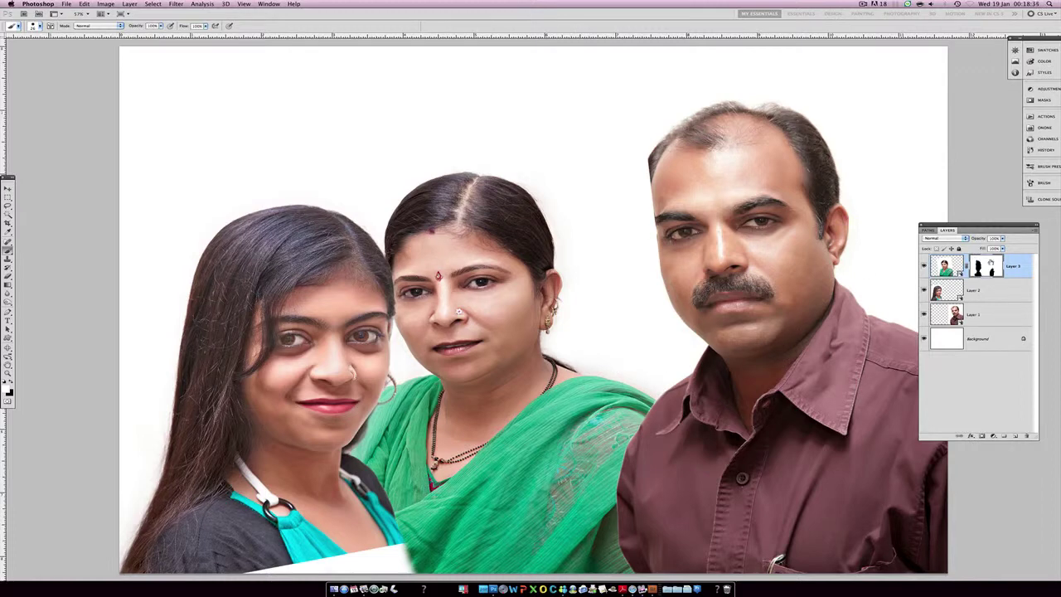
left_click_drag(655, 174, 667, 308)
left_click(649, 220)
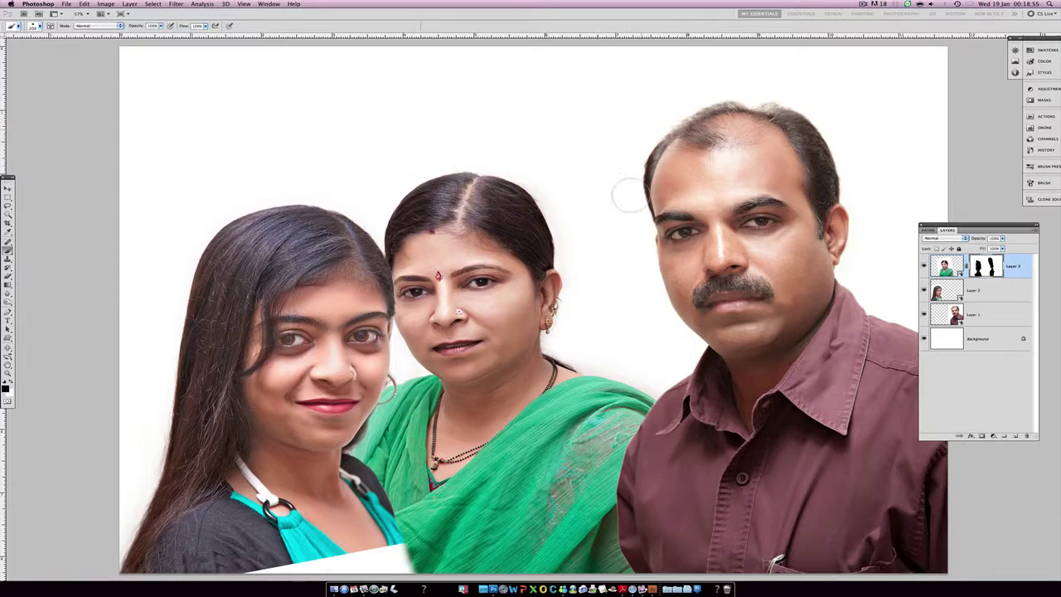
- Nudge the woman in green three pixels to the right
key("v")
key("Right")
key("Right")
key("Right")
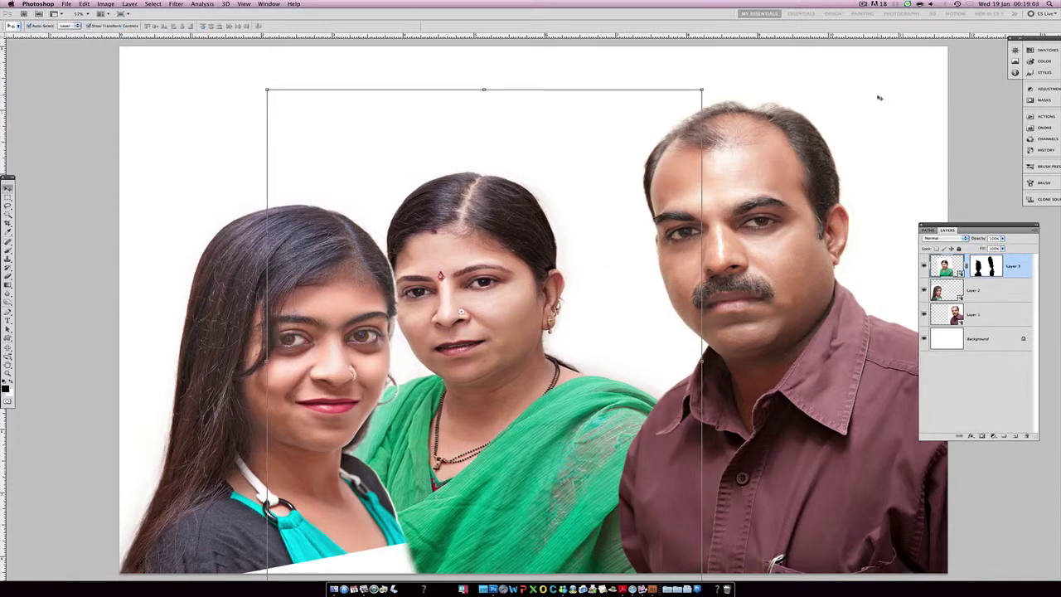
key("Right")
key("Right")
key("Right")
key("Right")
key("Right")
key("Right")
key("Right")
key("Right")
key("Right")
key("Right")
key("Right")
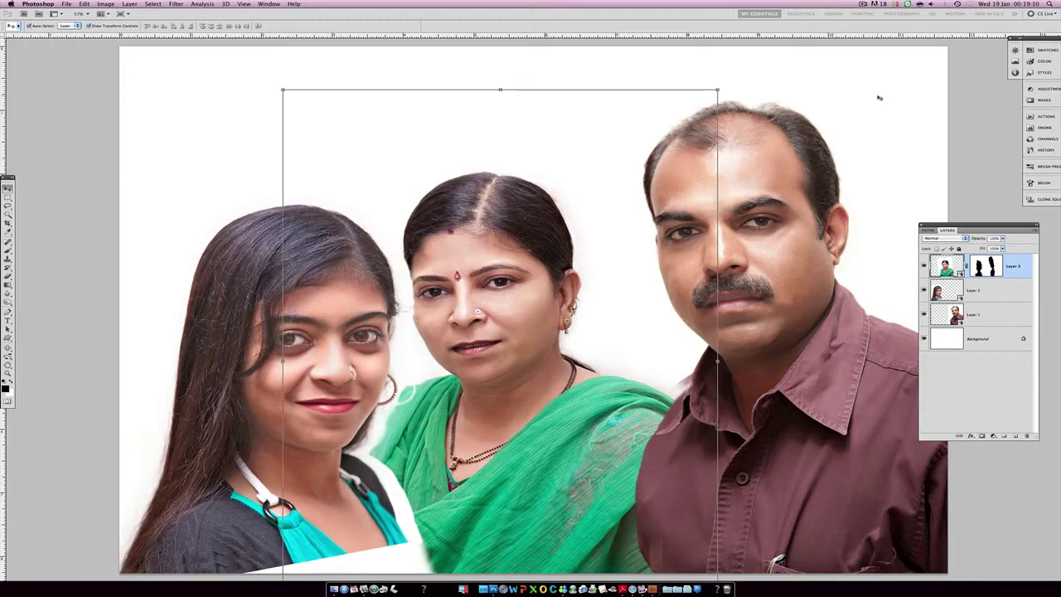
key("Right")
key("Right")
key("Right")
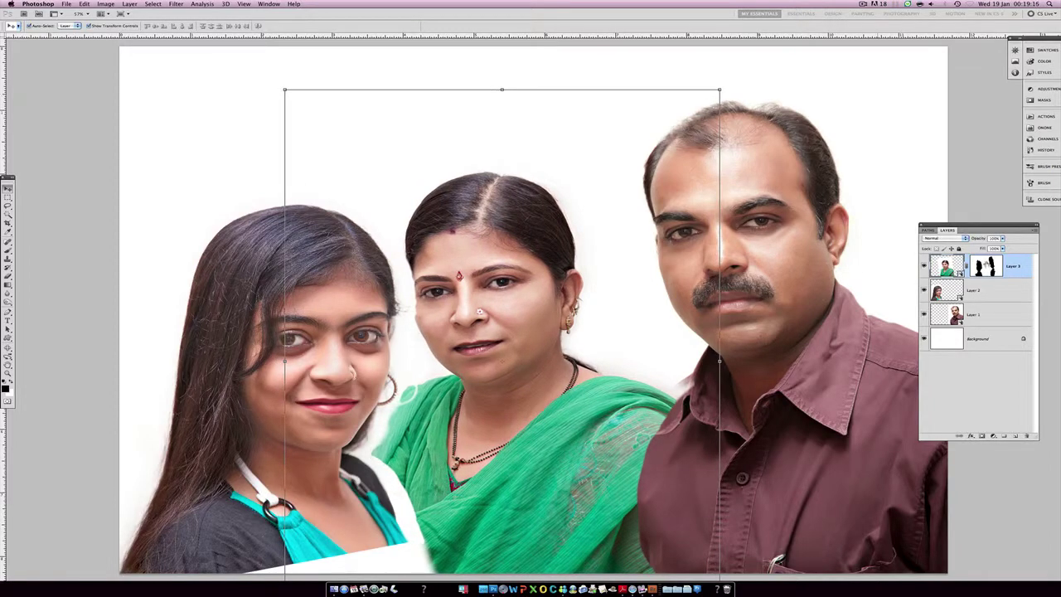
- Zoom in and mask away the grey haze where the scarf meets the man's shirt
key("b")
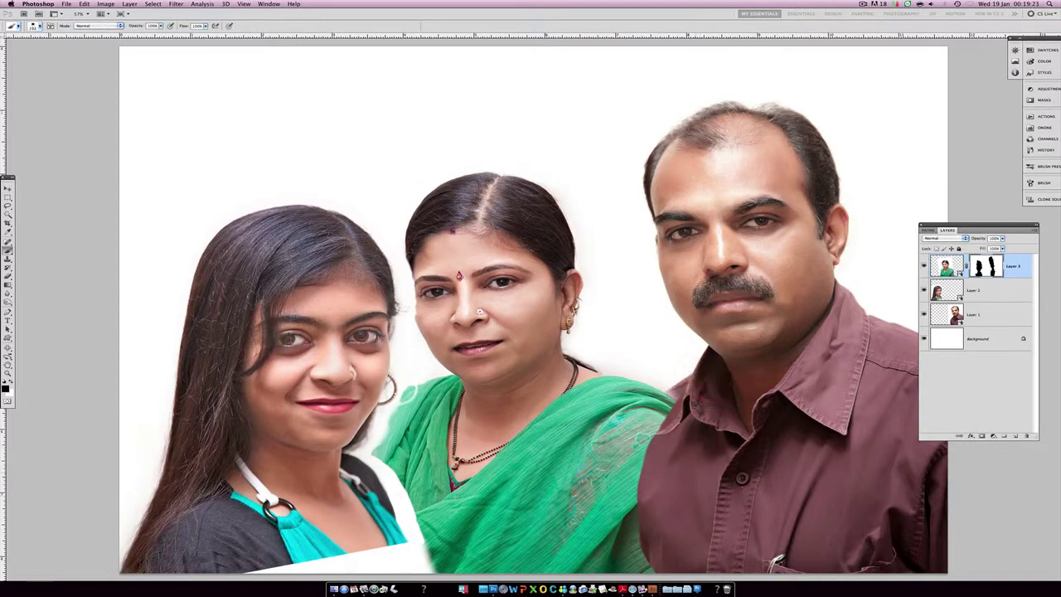
key("ctrl+plus")
key("ctrl+plus")
key("ctrl+plus")
scroll(530, 307, "down", 5)
mouse_move(746, 243)
left_mouse_down()
mouse_move(730, 313)
mouse_move(731, 282)
left_mouse_up()
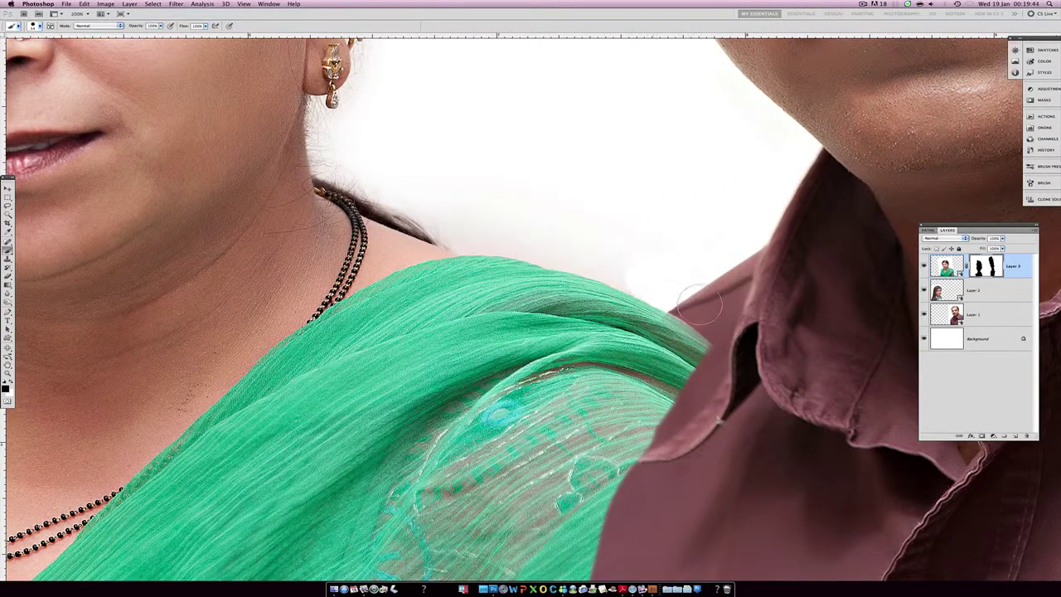
mouse_move(658, 271)
left_mouse_down()
mouse_move(627, 273)
mouse_move(585, 254)
mouse_move(593, 229)
left_mouse_up()
mouse_move(497, 224)
left_mouse_down()
mouse_move(477, 238)
mouse_move(547, 263)
left_mouse_up()
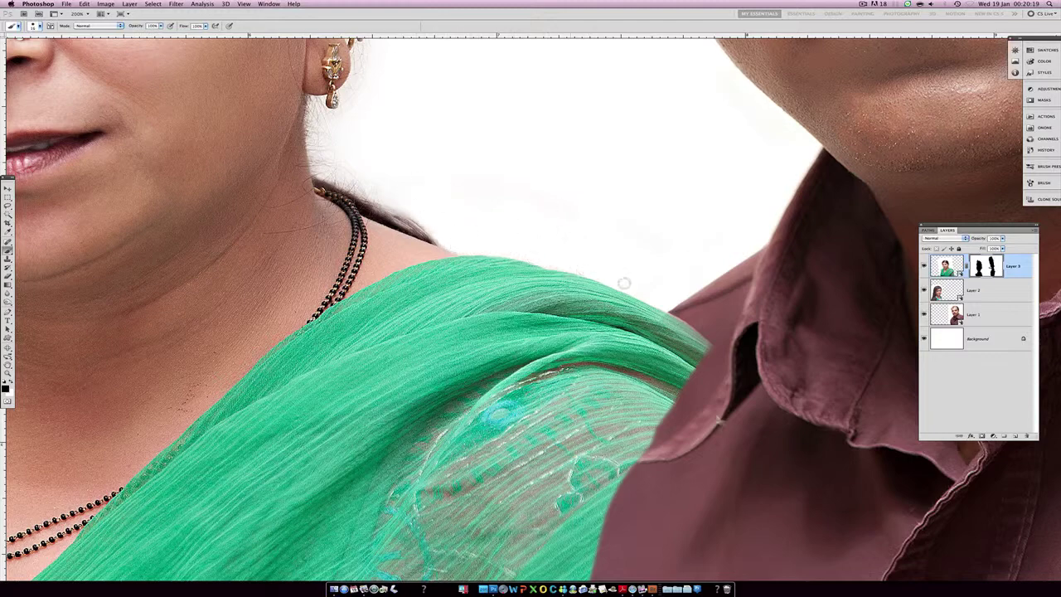
scroll(725, 345, "down", 5)
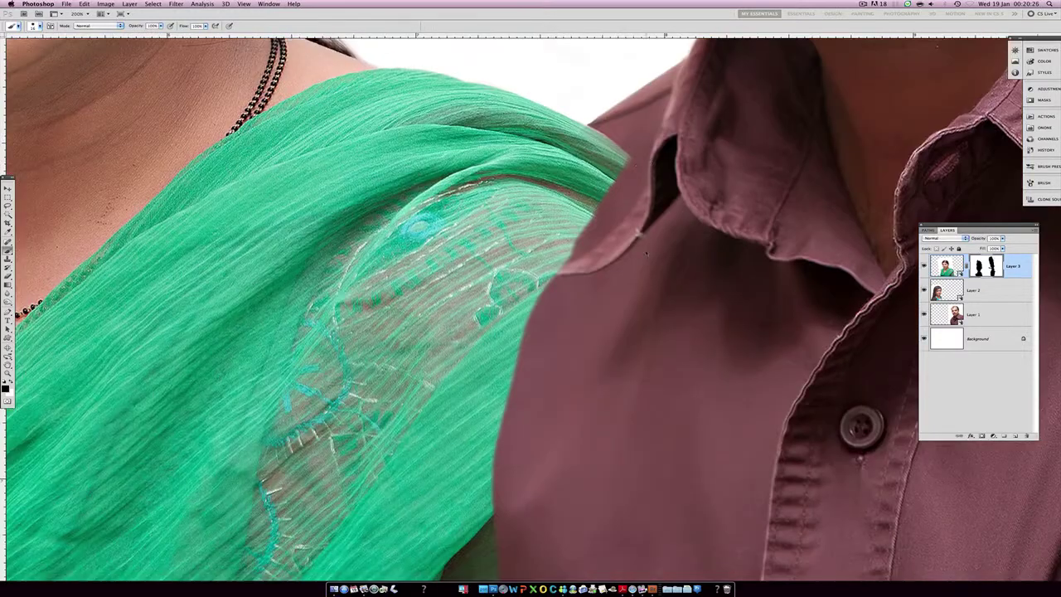
left_click_drag(609, 219, 581, 269)
key("ctrl+z")
mouse_move(627, 189)
left_mouse_down()
mouse_move(581, 208)
mouse_move(516, 464)
mouse_move(473, 440)
mouse_move(581, 132)
left_mouse_up()
- Touch up the mask along the man's shirt edge
left_click_drag(440, 431, 432, 580)
scroll(431, 572, "down", 6)
left_click_drag(514, 439, 481, 329)
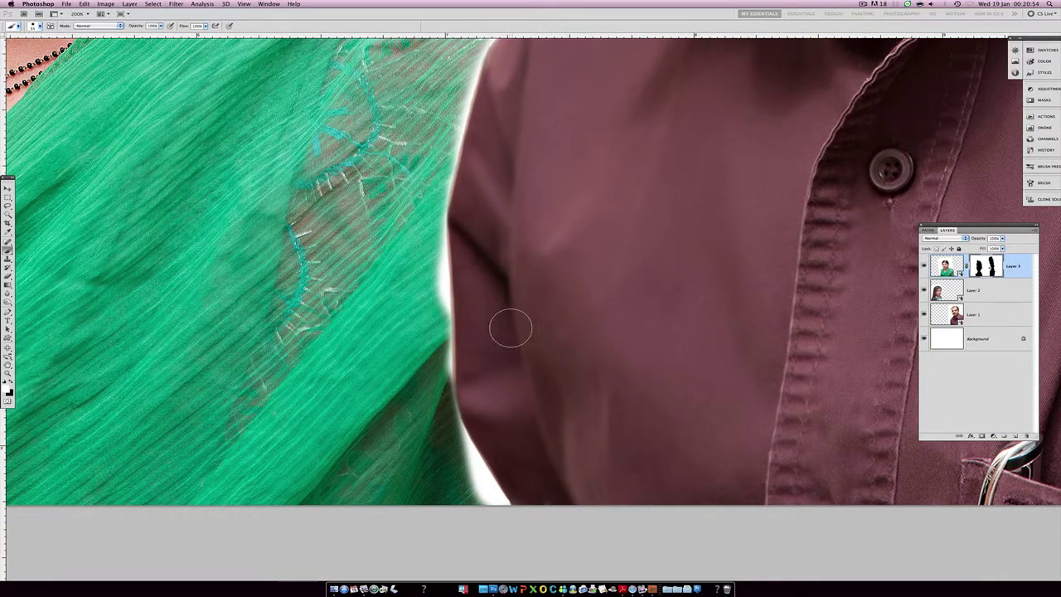
left_click(511, 329)
left_click_drag(460, 135, 463, 76)
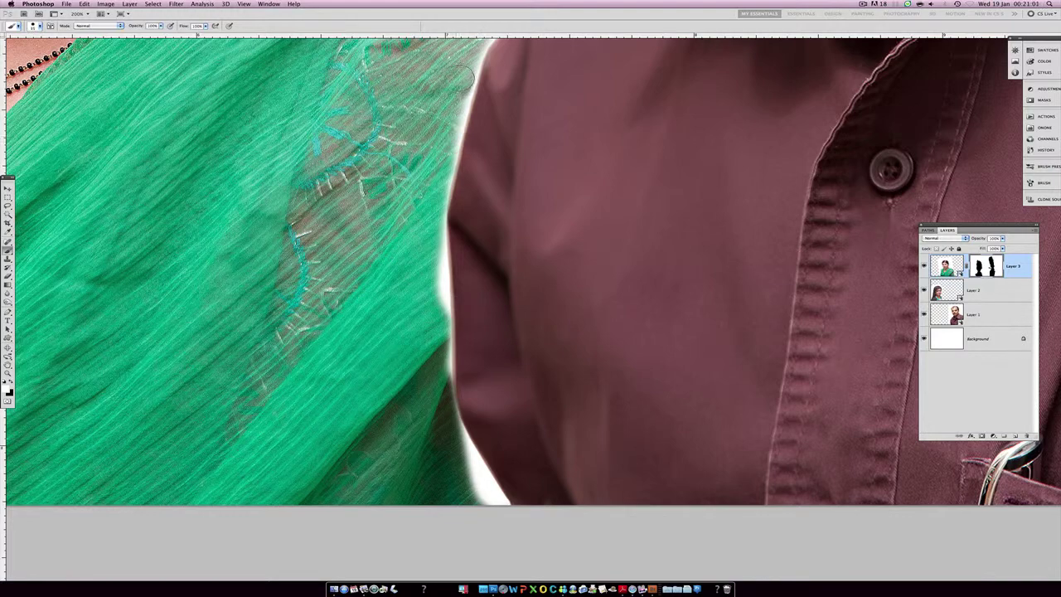
scroll(564, 186, "up", 1)
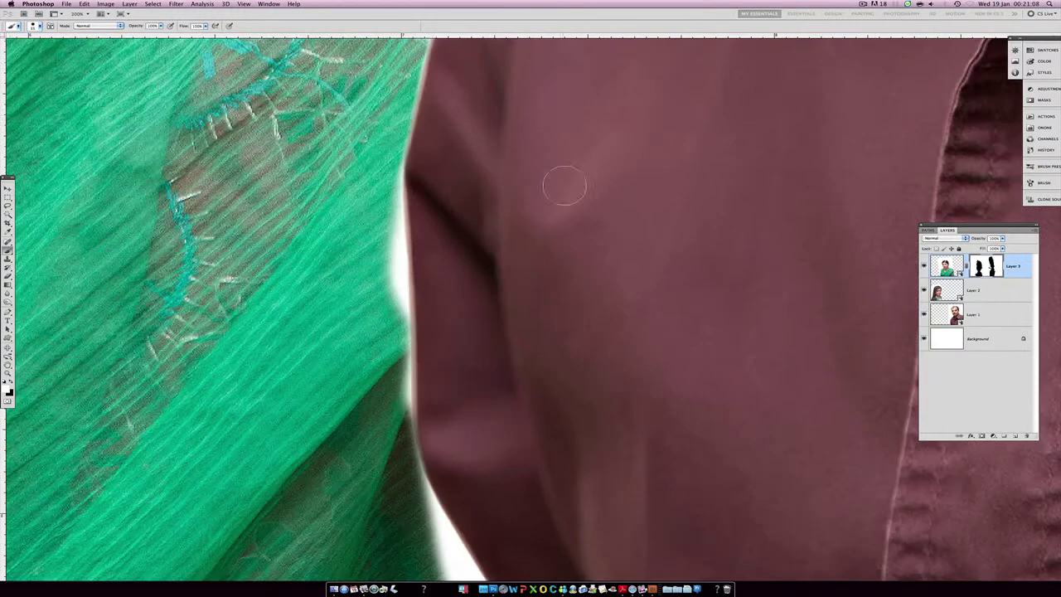
scroll(564, 185, "up", 5)
scroll(634, 194, "up", 5)
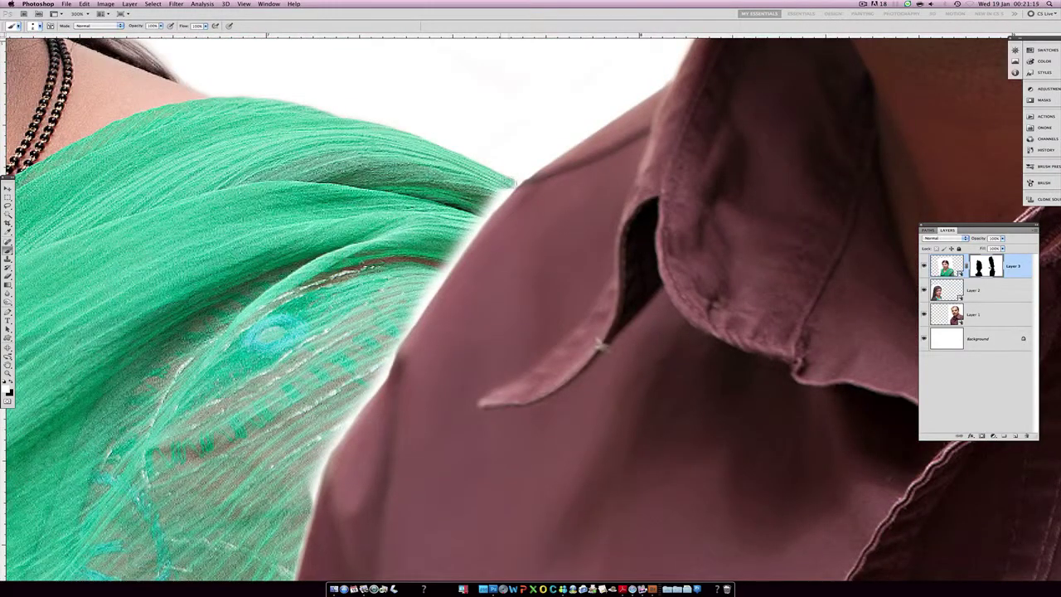
- Mask away the white halo down the shirt edge to the photo's bottom, then fit the view
left_click_drag(506, 184, 415, 300)
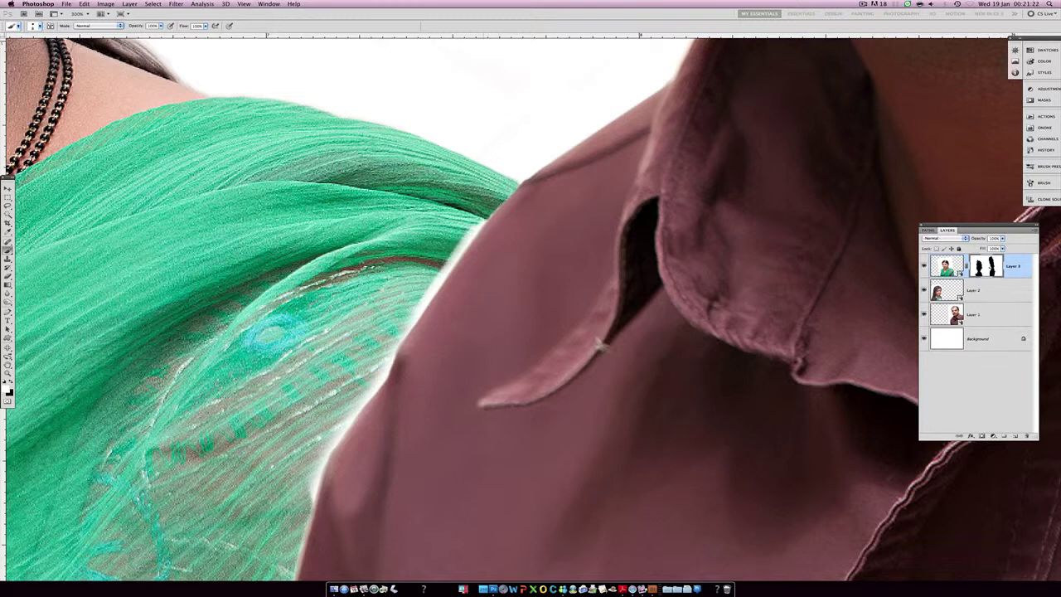
mouse_move(469, 222)
left_mouse_down()
mouse_move(386, 358)
mouse_move(464, 170)
mouse_move(401, 250)
mouse_move(383, 315)
left_mouse_up()
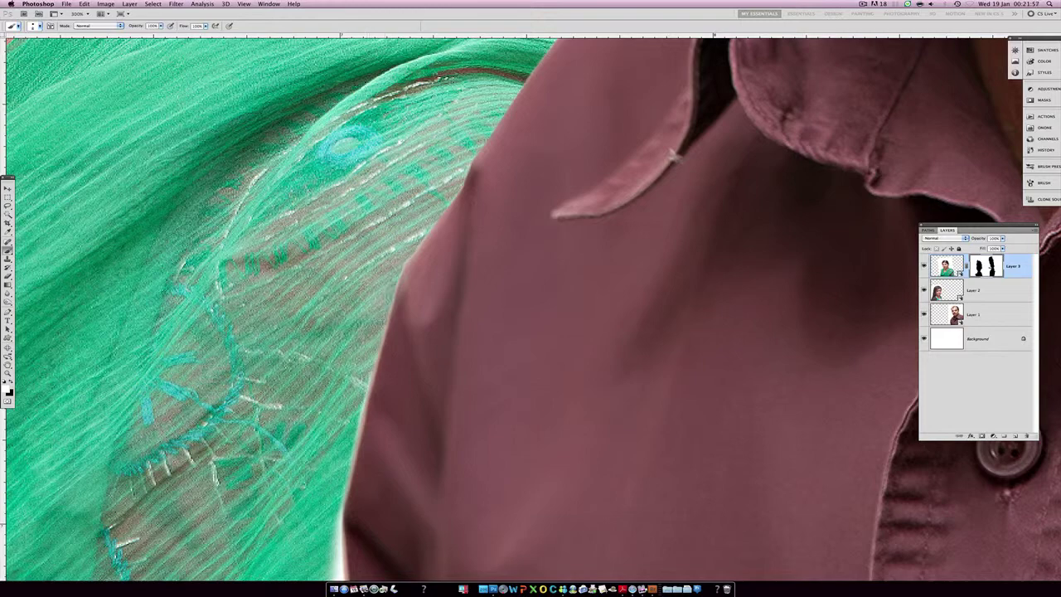
left_click_drag(370, 375, 351, 466)
scroll(530, 307, "down", 5)
mouse_move(394, 369)
left_mouse_down()
mouse_move(390, 261)
mouse_move(396, 497)
left_mouse_up()
scroll(530, 307, "down", 1)
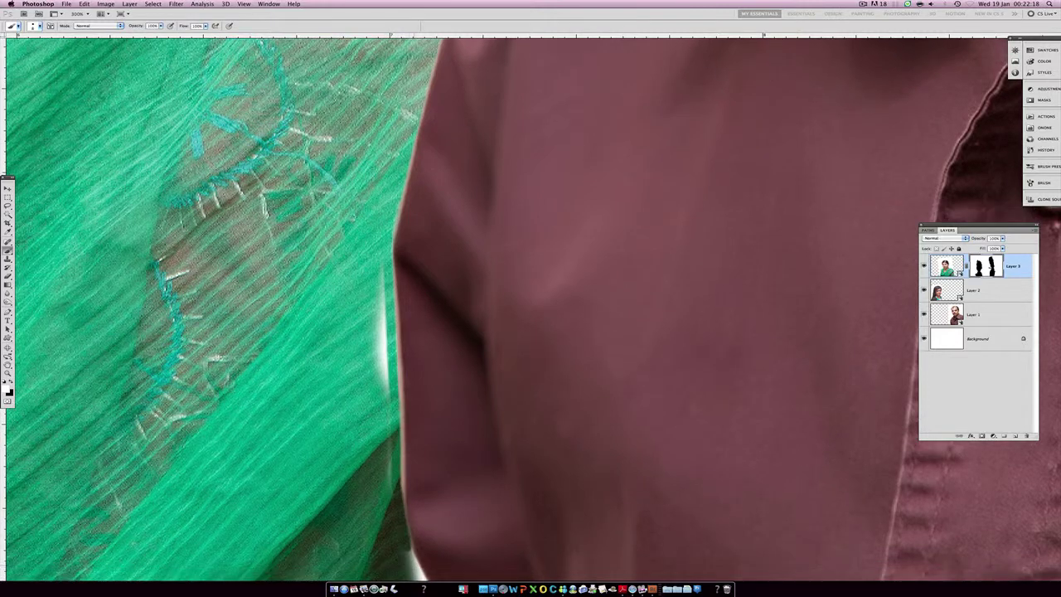
scroll(531, 307, "down", 1)
scroll(439, 548, "down", 2)
scroll(439, 549, "down", 1)
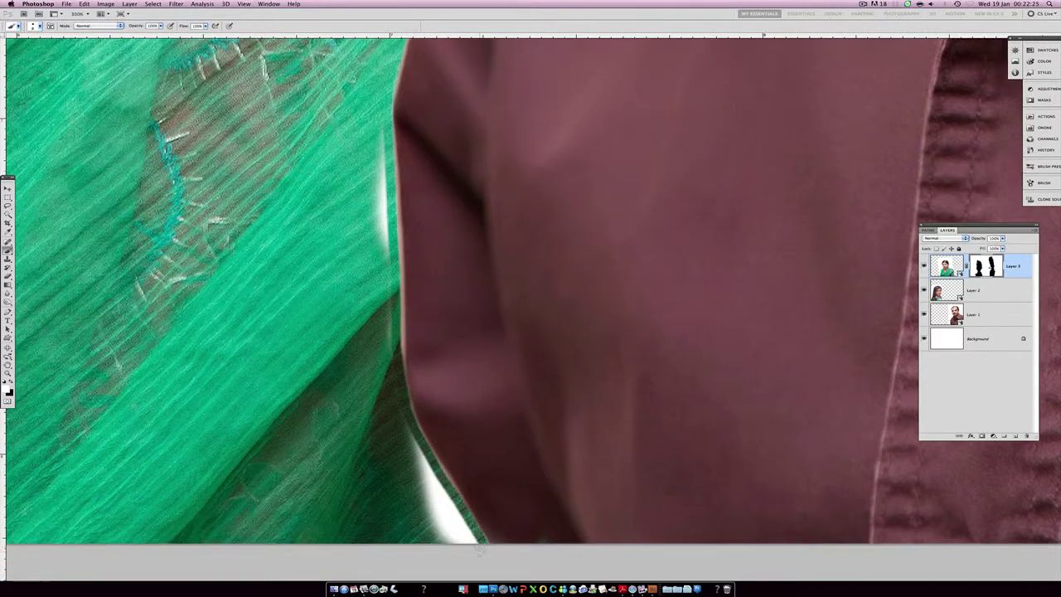
mouse_move(447, 476)
left_mouse_down()
mouse_move(474, 538)
mouse_move(427, 518)
mouse_move(411, 427)
mouse_move(439, 497)
left_mouse_up()
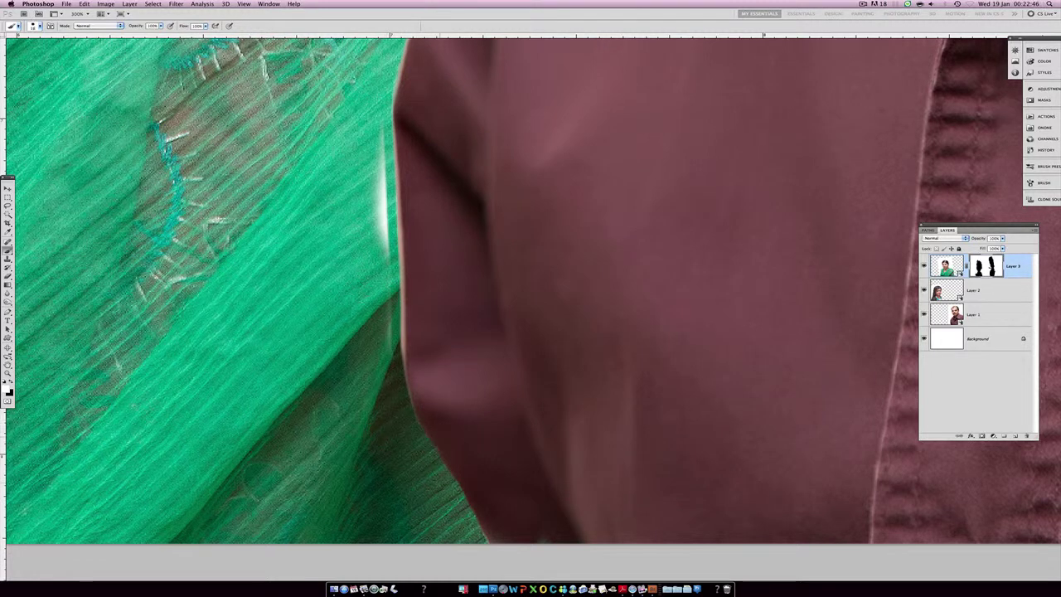
mouse_move(404, 383)
left_mouse_down()
mouse_move(389, 338)
mouse_move(375, 166)
mouse_move(400, 297)
mouse_move(497, 356)
left_mouse_up()
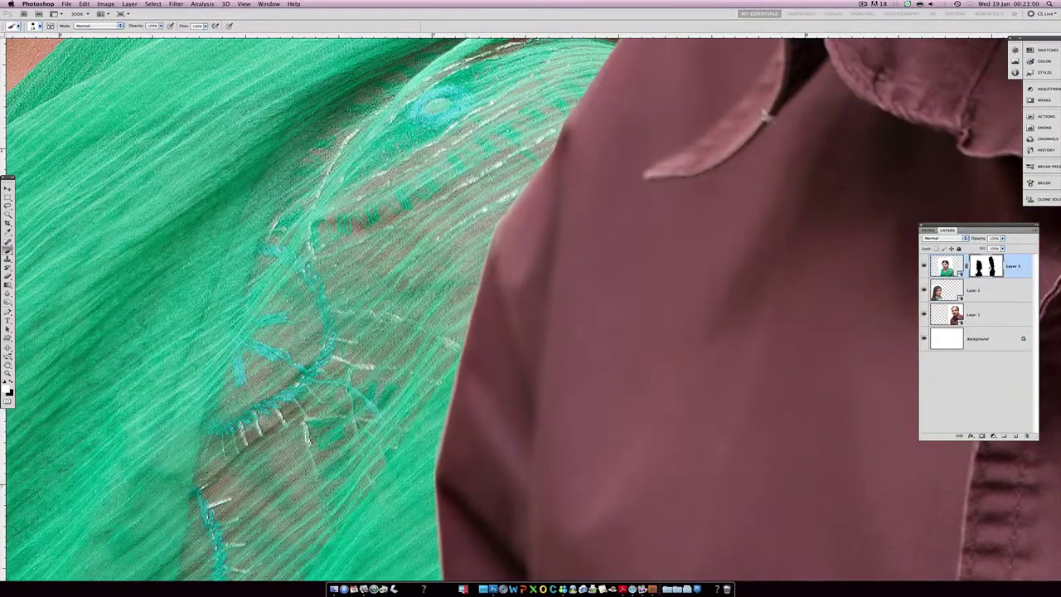
key("ctrl+minus")
key("ctrl+minus")
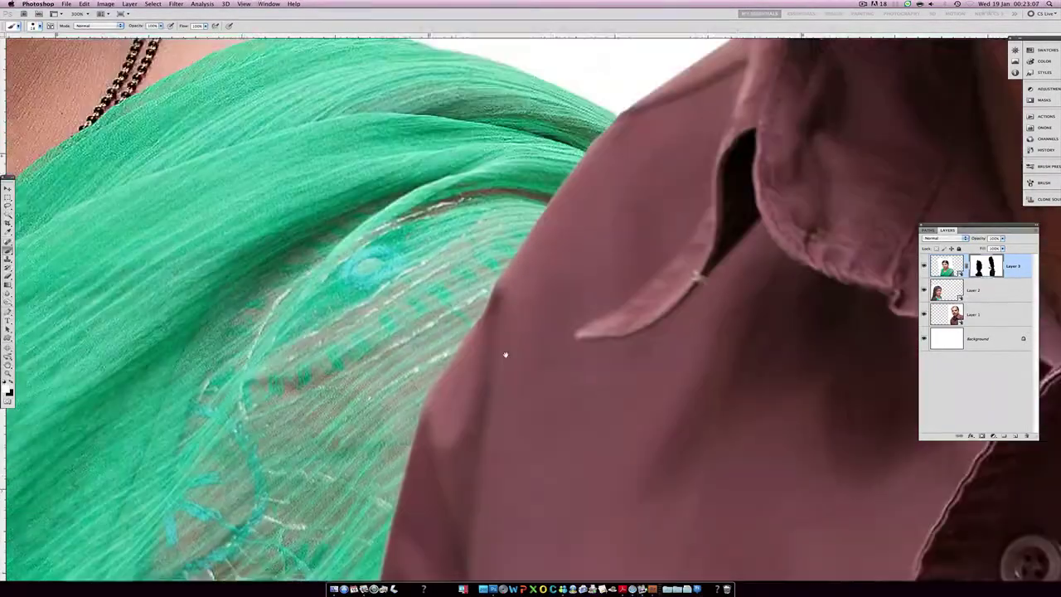
key("ctrl+0")
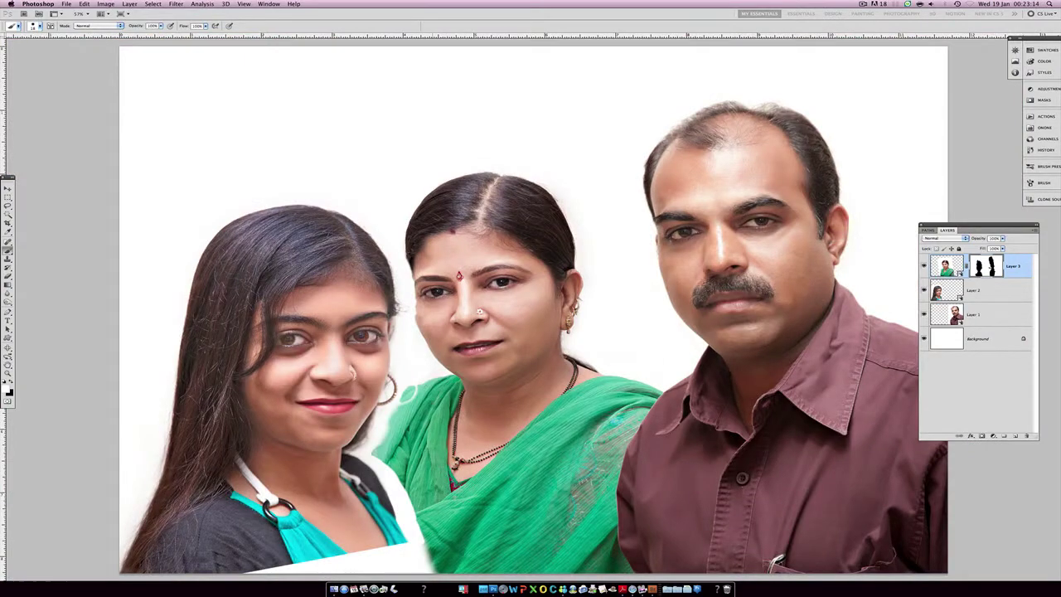
- Zoom in and extend the green scarf's left edge toward the girl's earring
key("ctrl+plus")
key("ctrl+plus")
key("ctrl+plus")
scroll(468, 502, "down", 3)
scroll(468, 501, "left", 5)
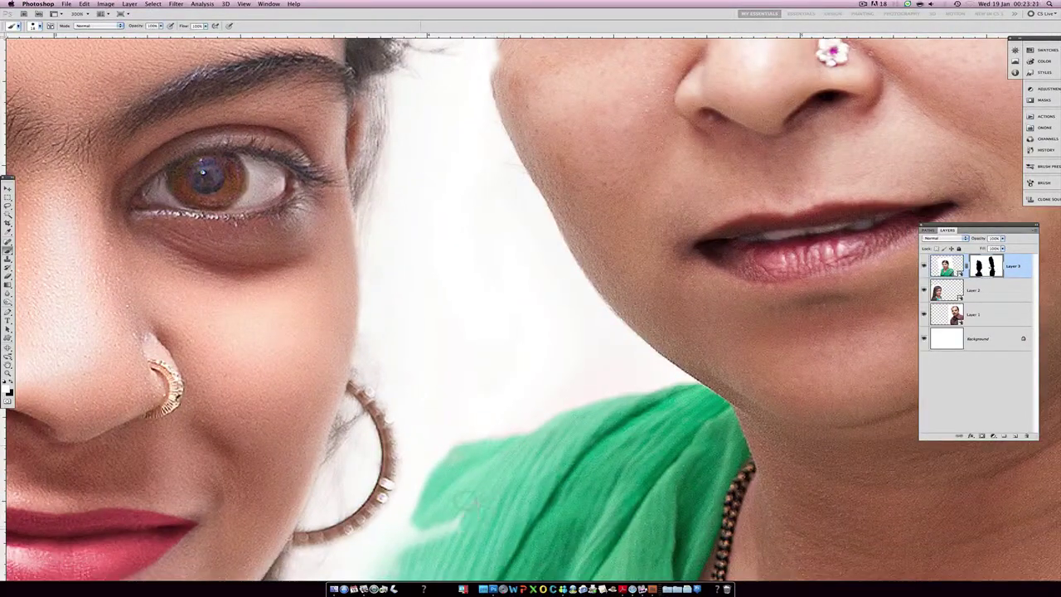
left_click_drag(467, 501, 400, 537)
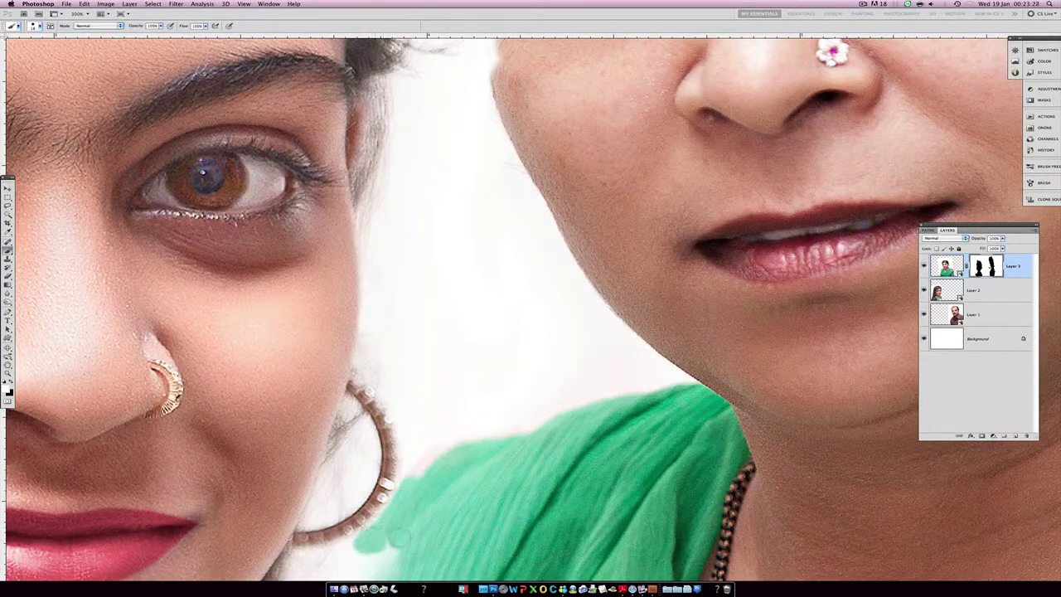
scroll(390, 547, "down", 5)
scroll(390, 547, "left", 3)
mouse_move(523, 282)
left_mouse_down()
mouse_move(447, 415)
mouse_move(514, 208)
mouse_move(411, 418)
mouse_move(398, 473)
mouse_move(407, 509)
mouse_move(438, 379)
mouse_move(407, 359)
mouse_move(405, 335)
mouse_move(430, 54)
left_mouse_up()
- With a larger brush, mask along the scarf's left edge to remove the light halo
key("bracketright")
key("bracketright")
key("bracketright")
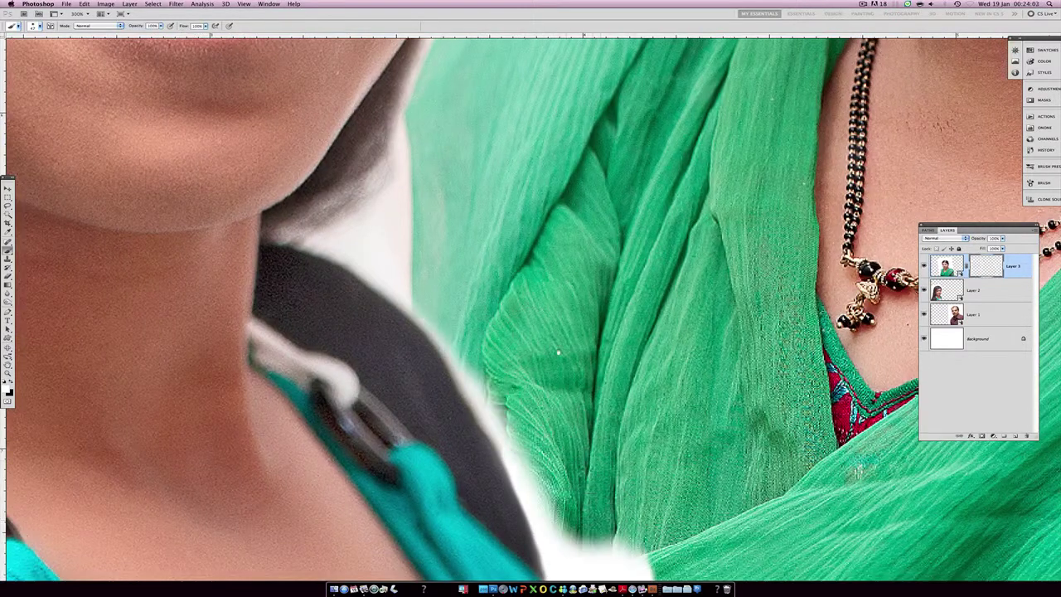
left_click_drag(558, 352, 459, 62)
mouse_move(464, 216)
left_mouse_down()
mouse_move(526, 304)
mouse_move(589, 479)
mouse_move(649, 572)
mouse_move(543, 522)
mouse_move(497, 274)
mouse_move(571, 208)
mouse_move(521, 390)
mouse_move(389, 79)
mouse_move(472, 286)
left_mouse_up()
mouse_move(522, 388)
left_mouse_down()
mouse_move(450, 229)
mouse_move(547, 410)
mouse_move(593, 531)
mouse_move(622, 556)
left_mouse_up()
left_click_drag(451, 252, 501, 373)
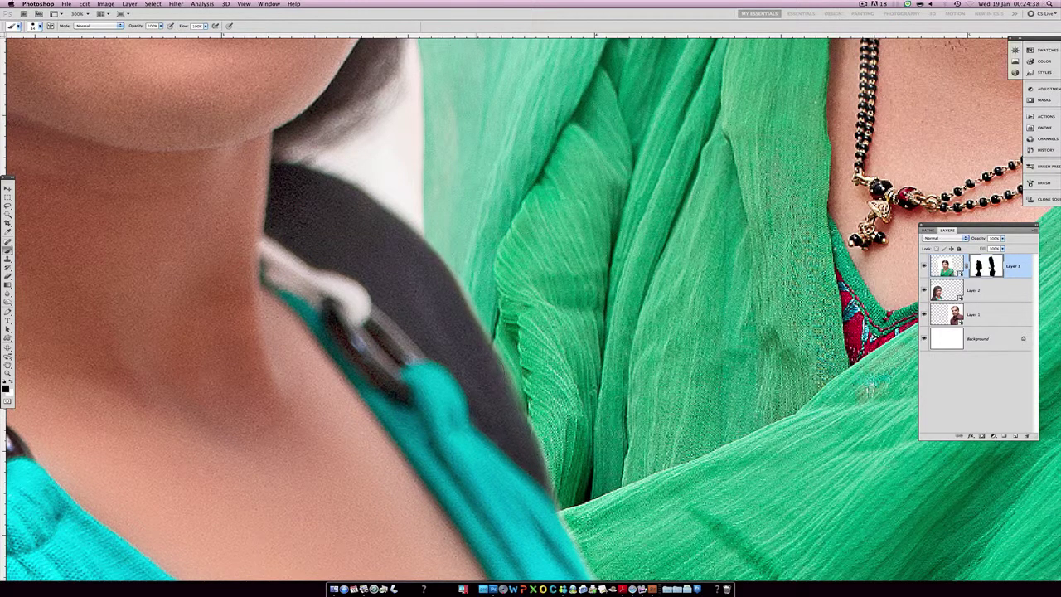
- At full view, touch up the mask along the woman's hair edge
key("ctrl+0")
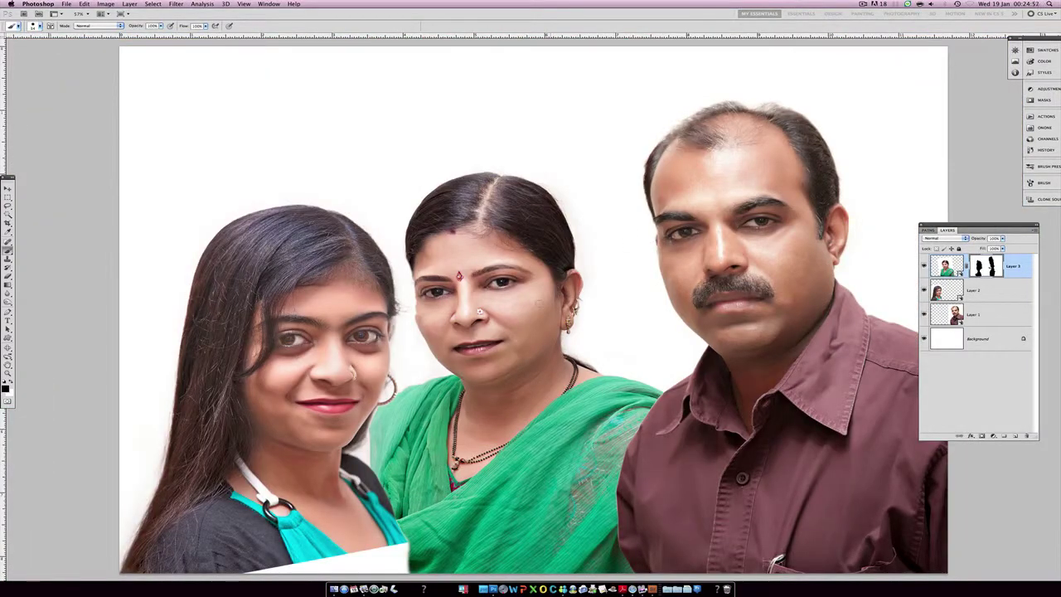
left_click_drag(417, 279, 412, 311)
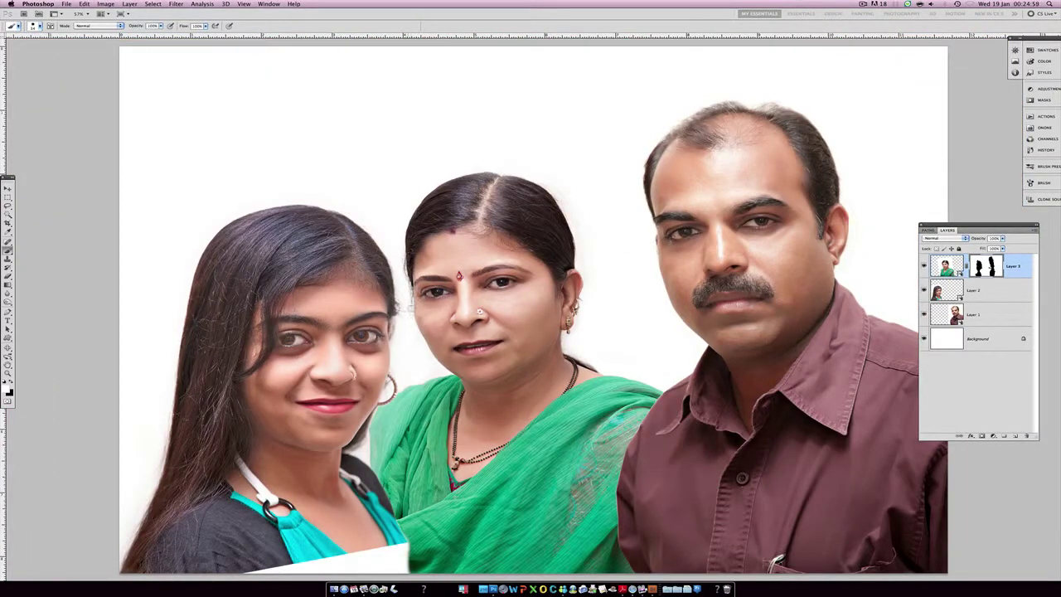
left_click_drag(406, 220, 539, 185)
- On Layer 2, clone stamp over the white patch along the photo's bottom edge
left_click(957, 294)
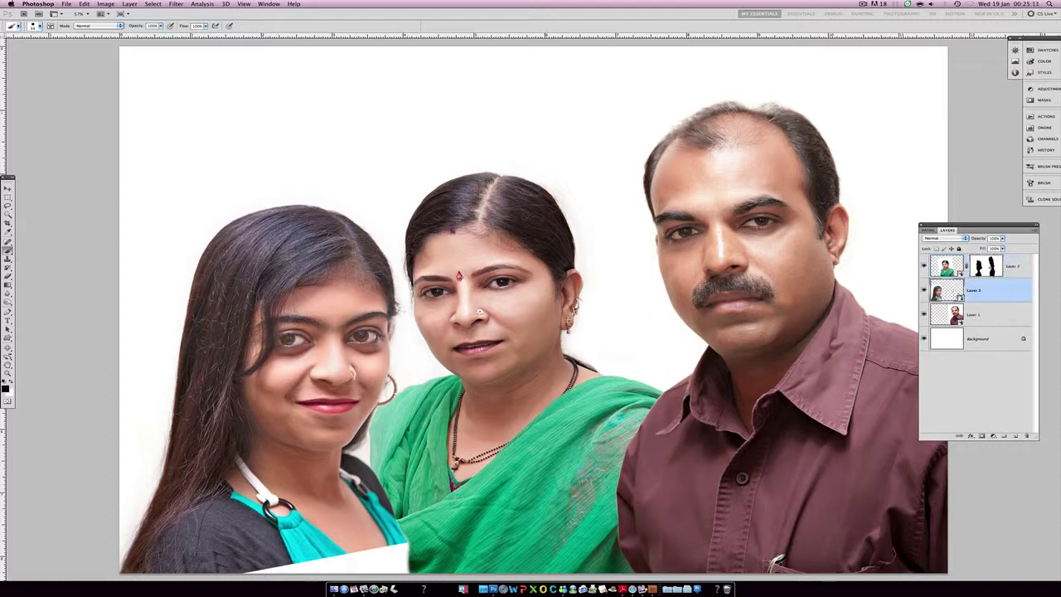
left_click(130, 4)
key("s")
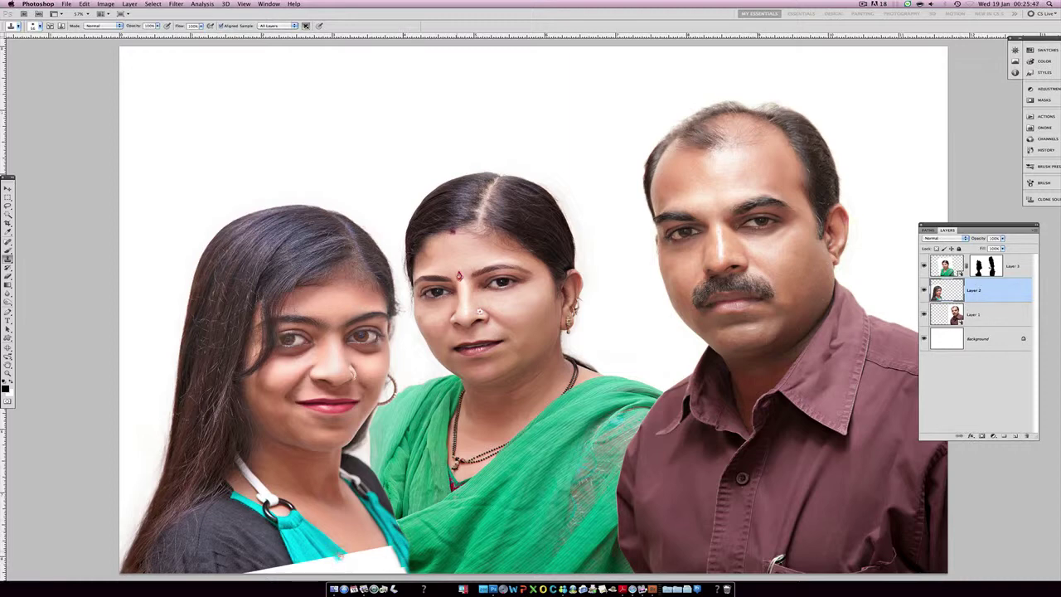
mouse_move(346, 556)
left_mouse_down()
mouse_move(378, 552)
mouse_move(319, 564)
mouse_move(344, 569)
mouse_move(307, 566)
mouse_move(333, 571)
left_mouse_up()
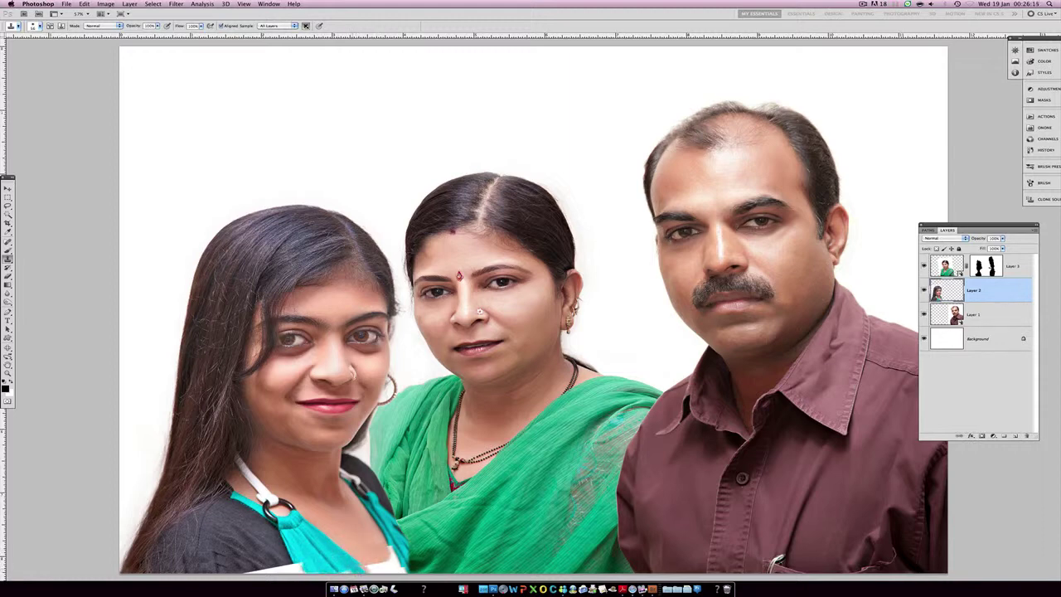
mouse_move(361, 567)
left_mouse_down()
mouse_move(373, 571)
mouse_move(386, 550)
left_mouse_up()
left_click_drag(299, 567, 247, 575)
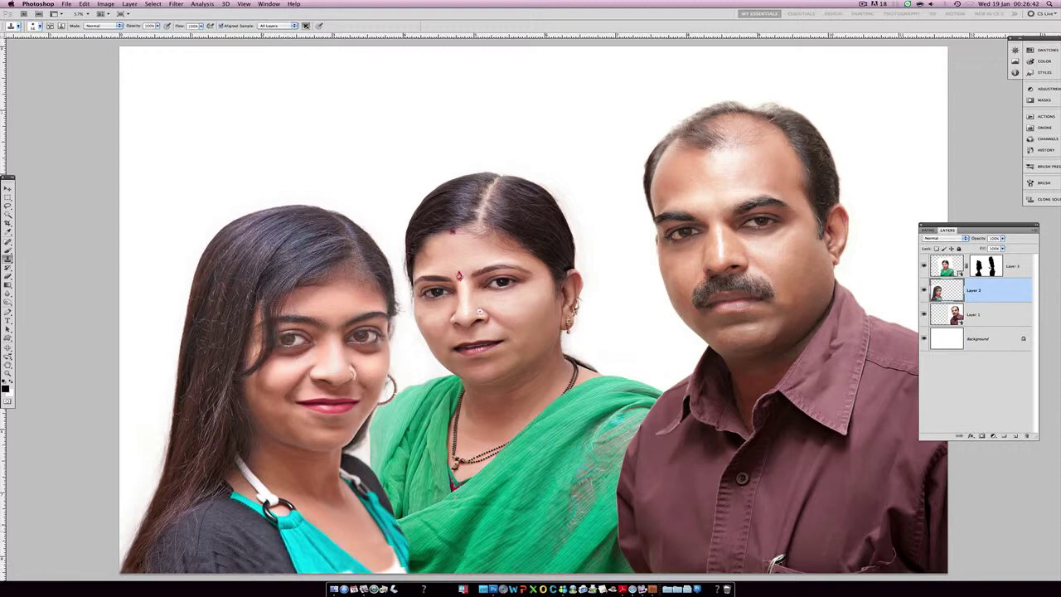
mouse_move(392, 545)
left_mouse_down()
mouse_move(397, 554)
mouse_move(379, 563)
left_mouse_up()
- Check Layer 3's mask alone, then paint black on it at the bottom edge by the girl's cyan top
left_click(987, 269, "alt")
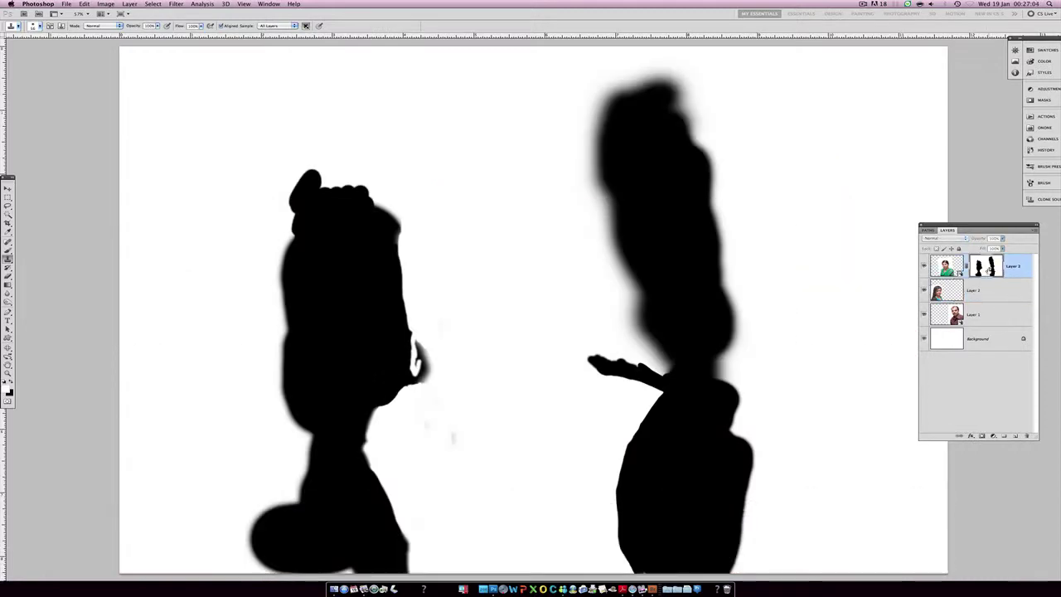
left_click(985, 270, "alt")
key("b")
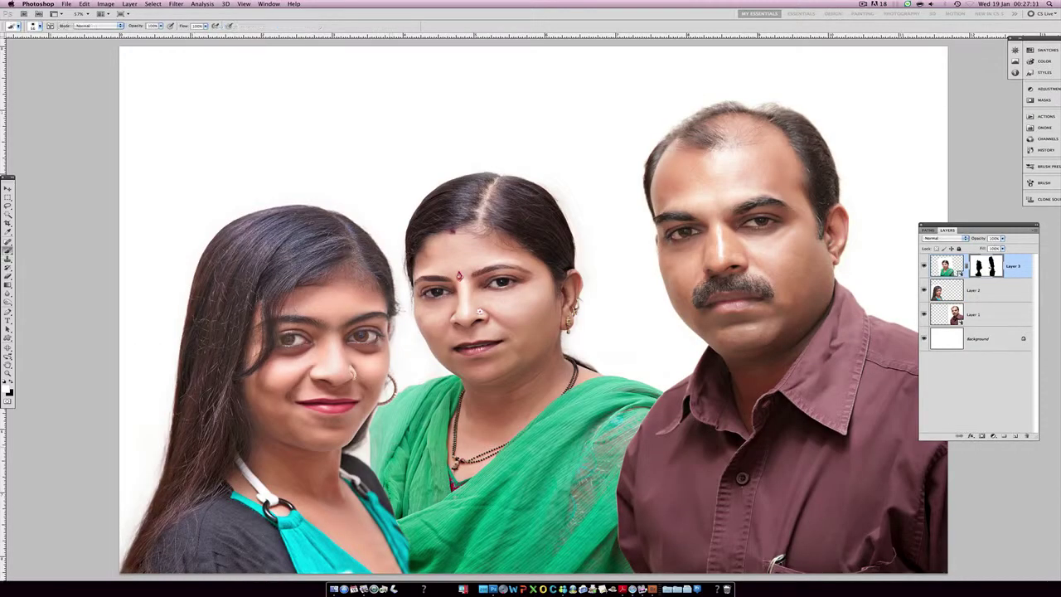
key("x")
left_click_drag(408, 553, 419, 571)
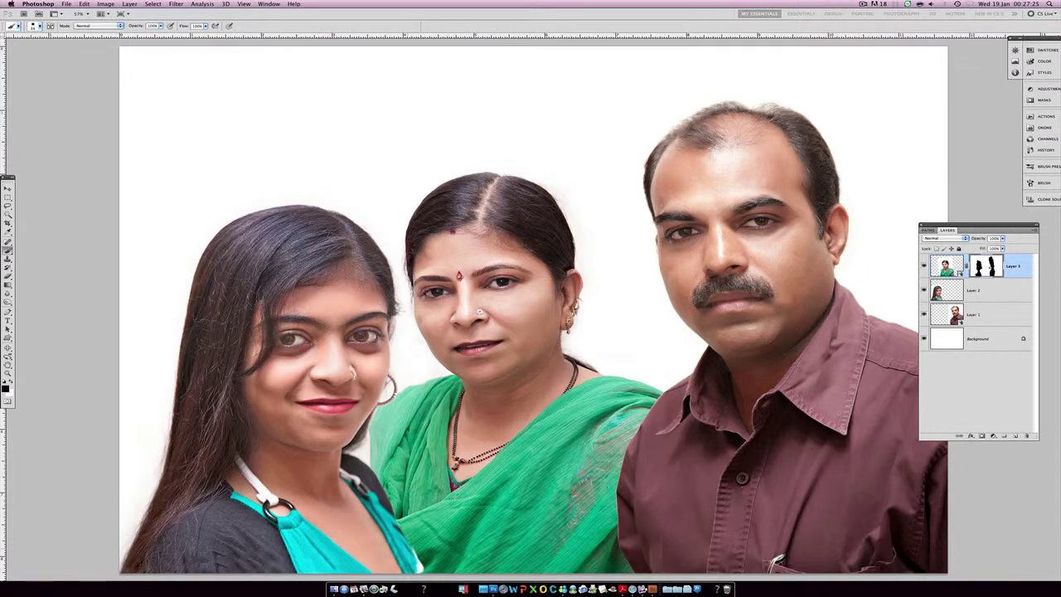
- Clone over the stray cyan patch at the bottom edge on Layer 2
key("s")
key("alt+bracketleft")
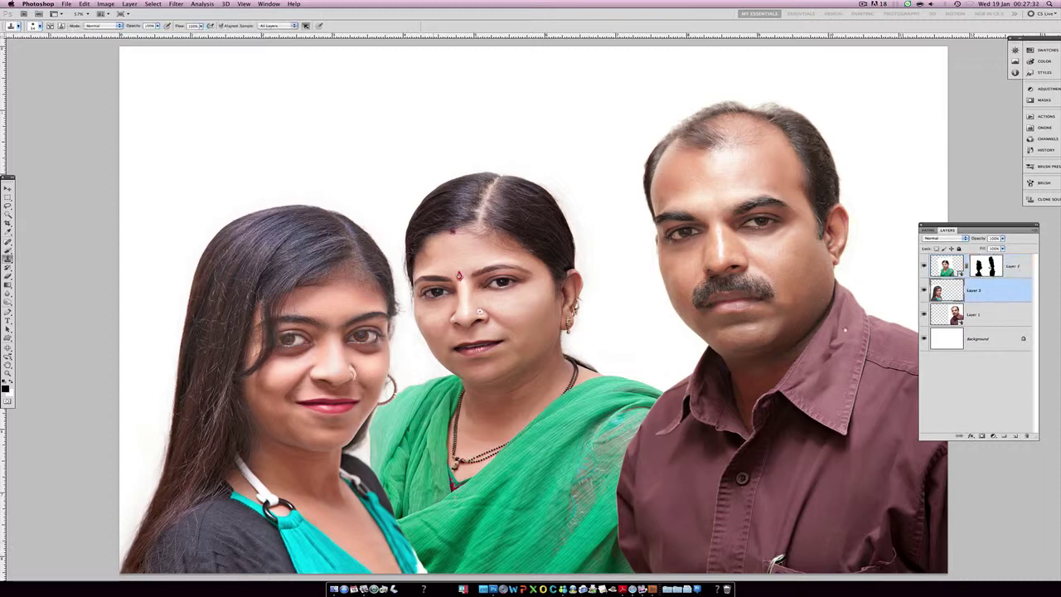
left_click_drag(414, 556, 421, 570)
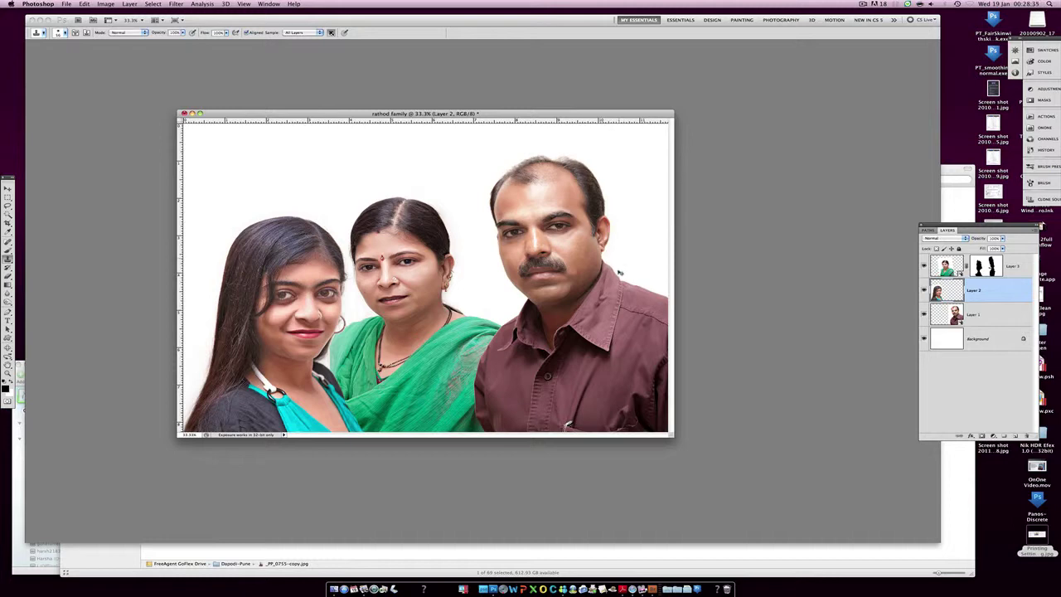
- Save the document as rathod family-1.psd instead of replacing the existing file
key("ctrl+s")
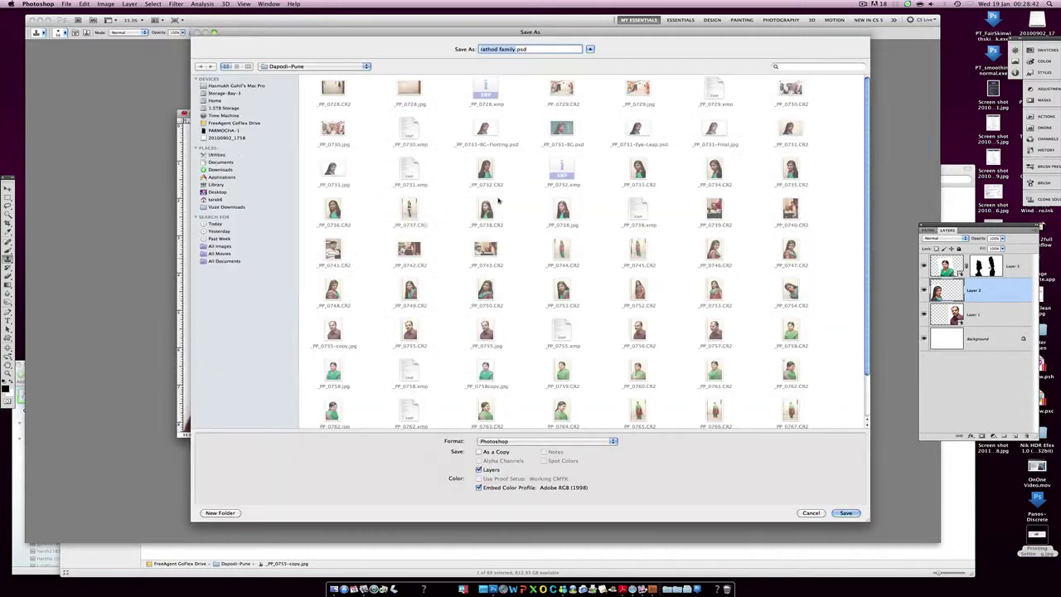
left_click(844, 512)
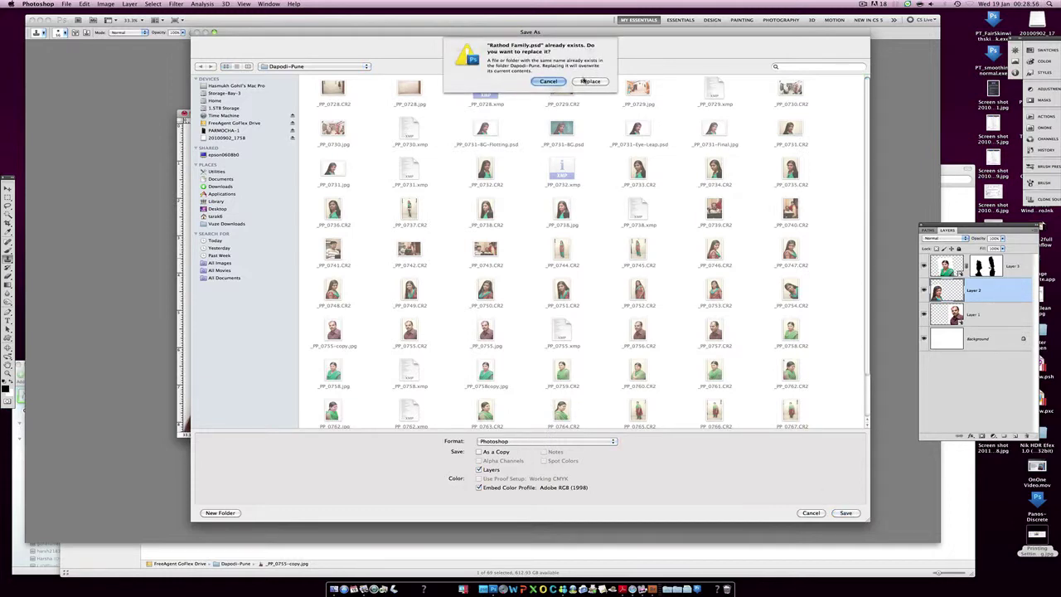
left_click(549, 81)
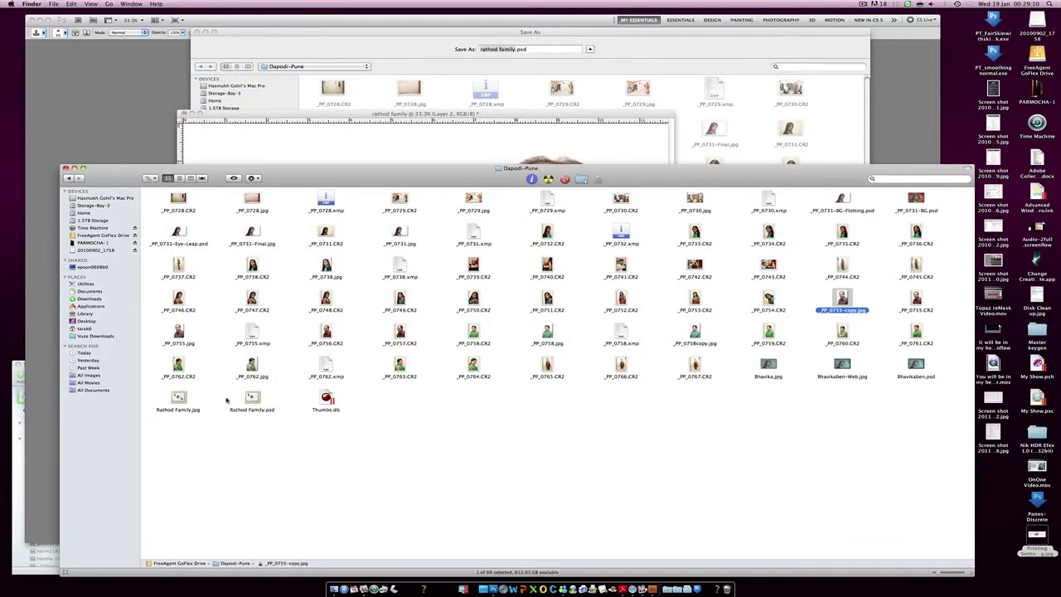
left_click(395, 155)
key("Right")
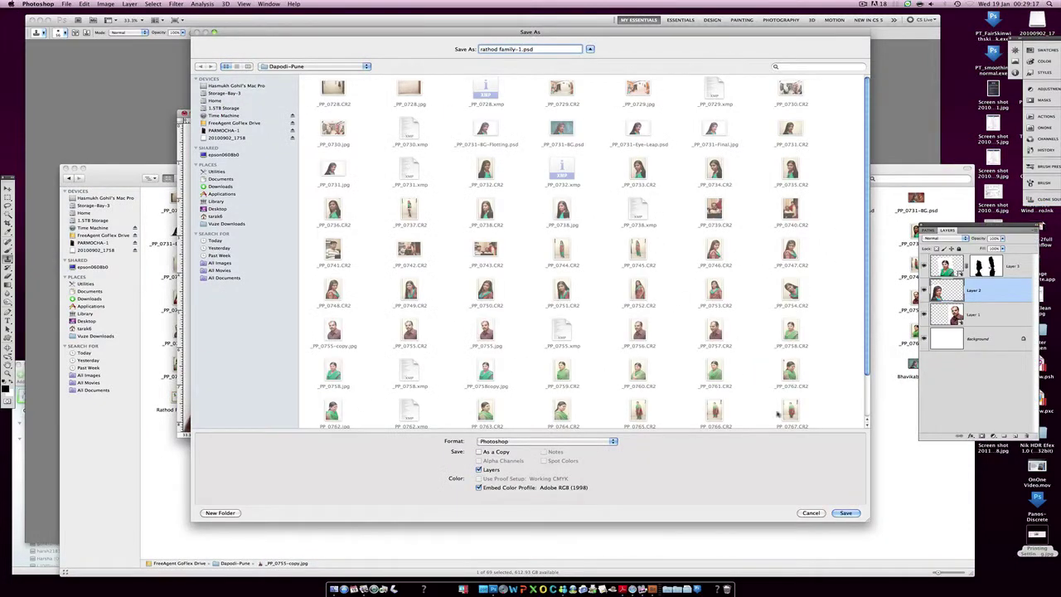
left_click(847, 513)
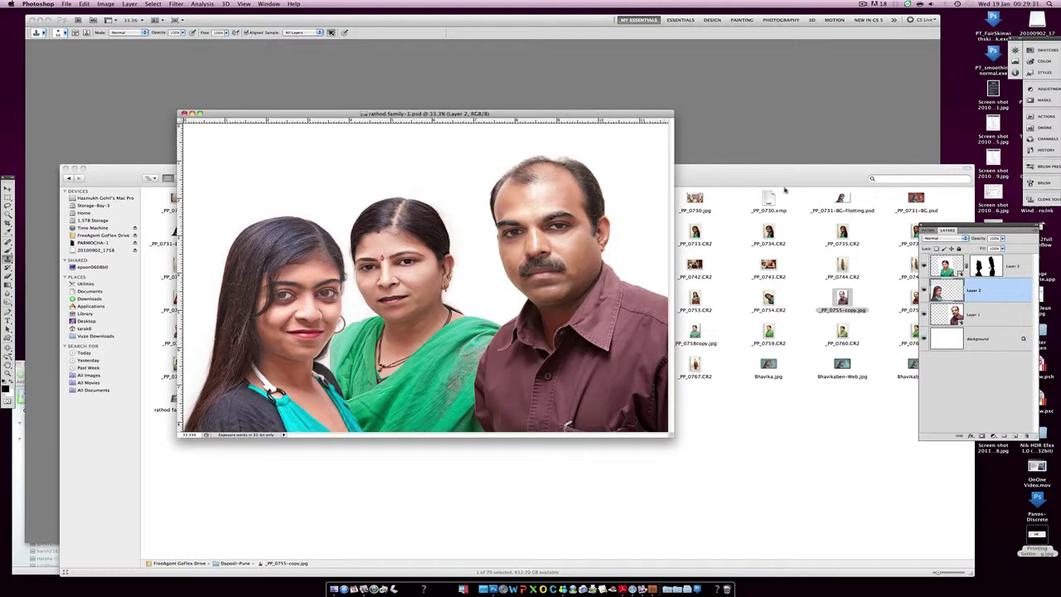
key("super+equal")
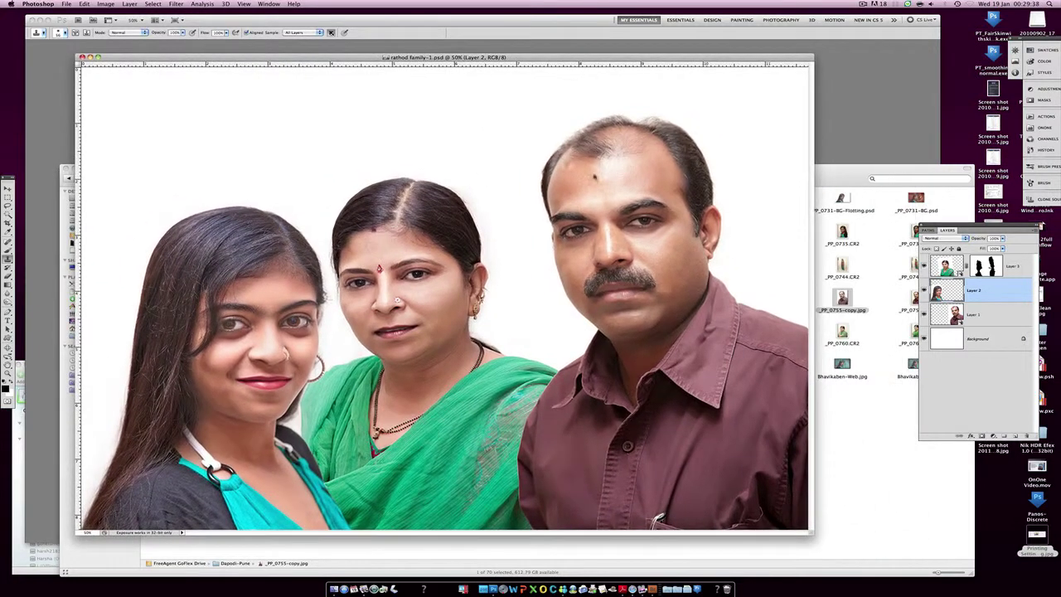
- Flatten all layers into a single Background
key("v")
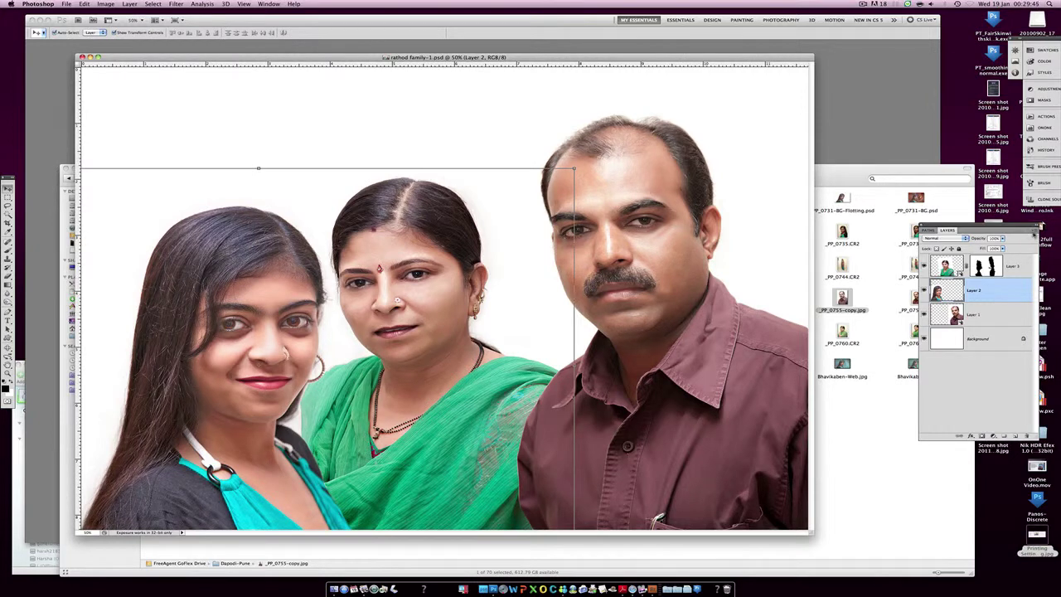
right_click(932, 232)
left_click(971, 402)
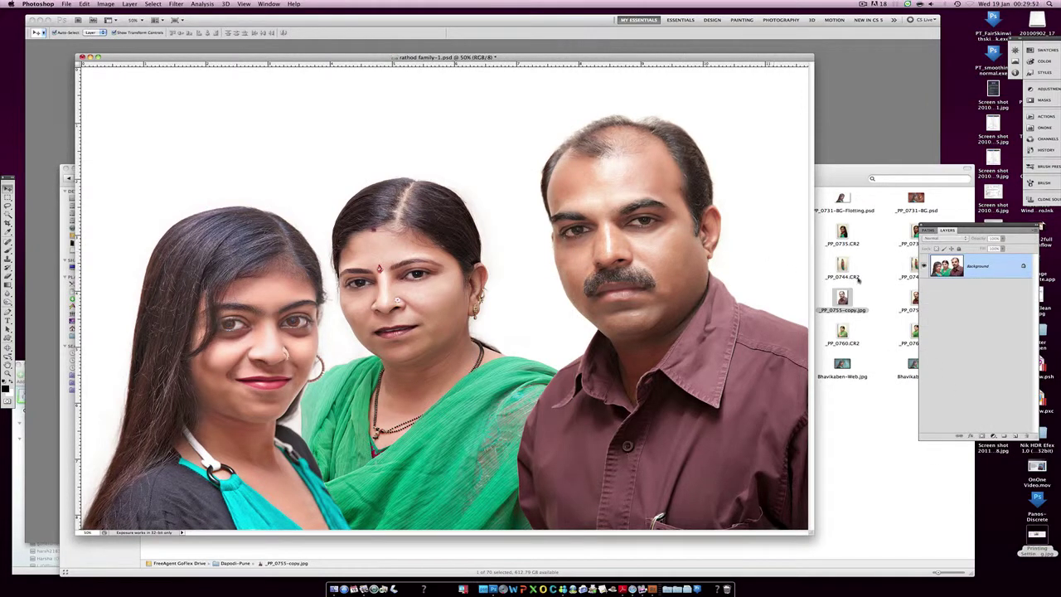
- Duplicate the Background, set the copy to Screen mode and lower its opacity
left_click_drag(947, 265, 1016, 435)
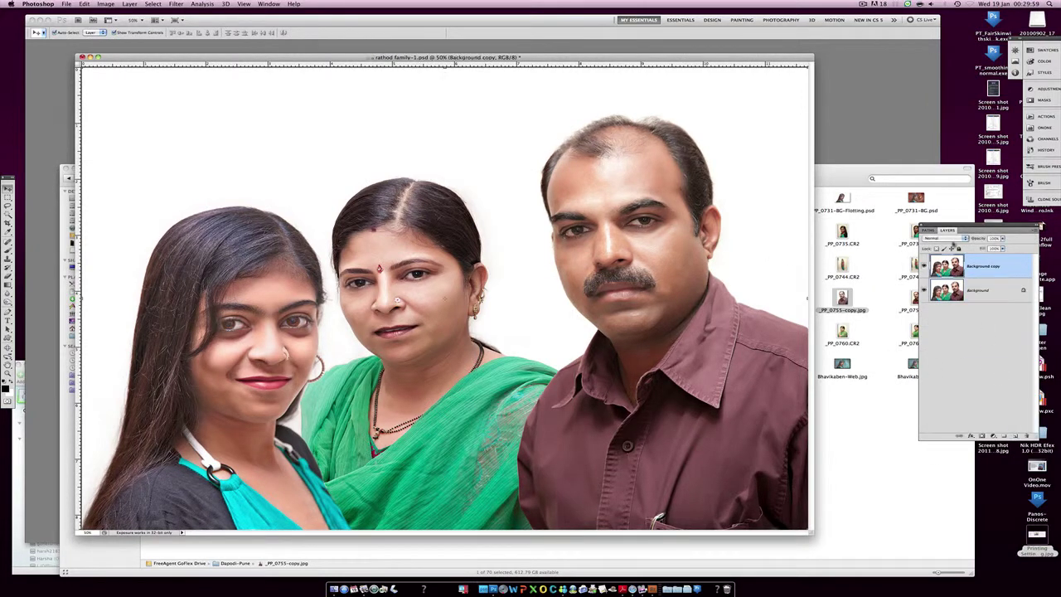
left_click(945, 238)
left_click(946, 287)
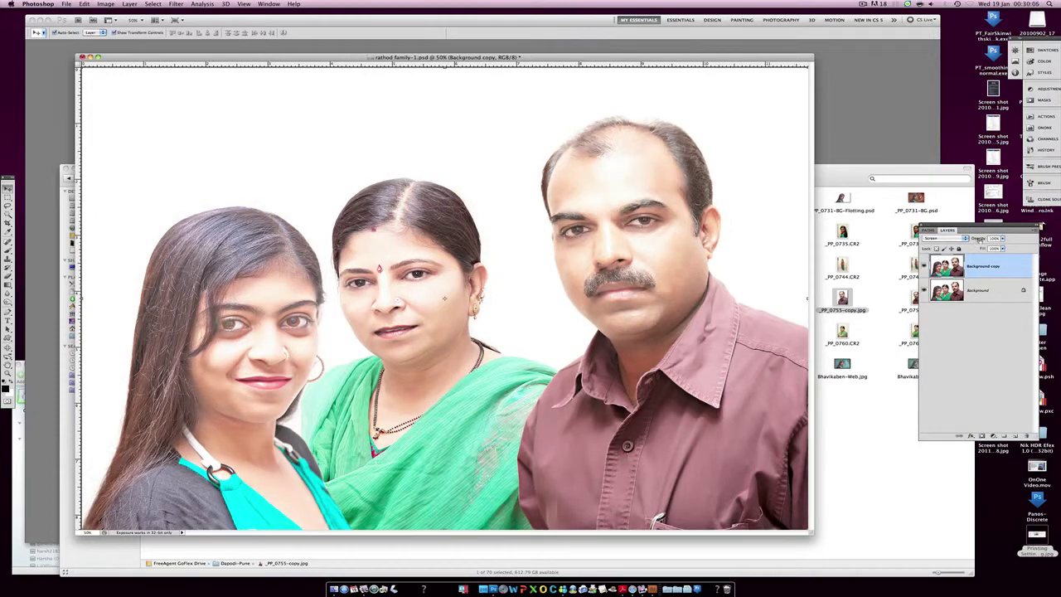
left_click_drag(979, 239, 974, 239)
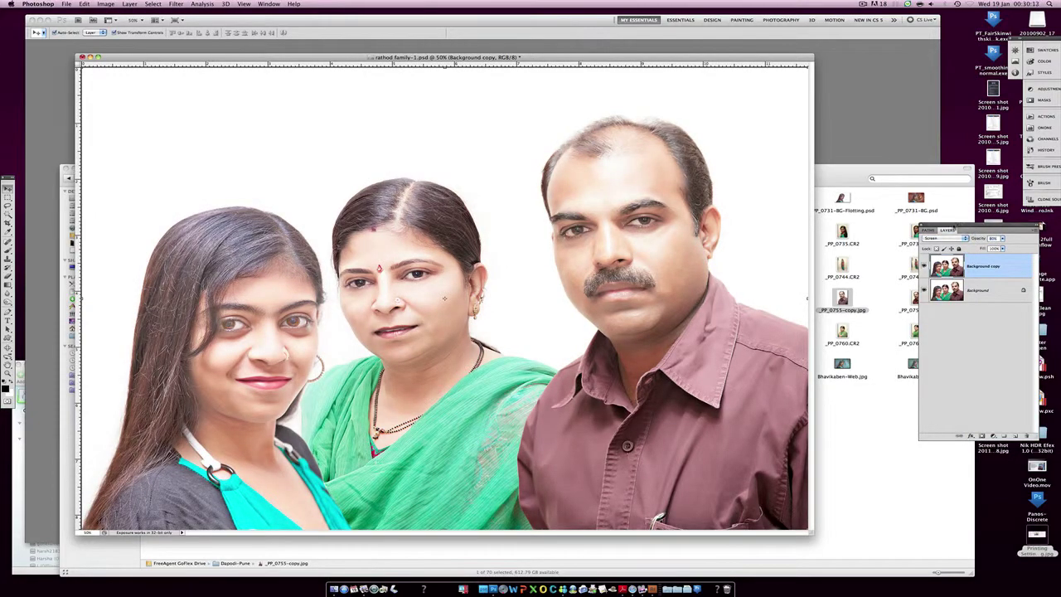
- Flatten the brightened photo and run the Sharpen USM action on it
left_click(1033, 232)
left_click(985, 412)
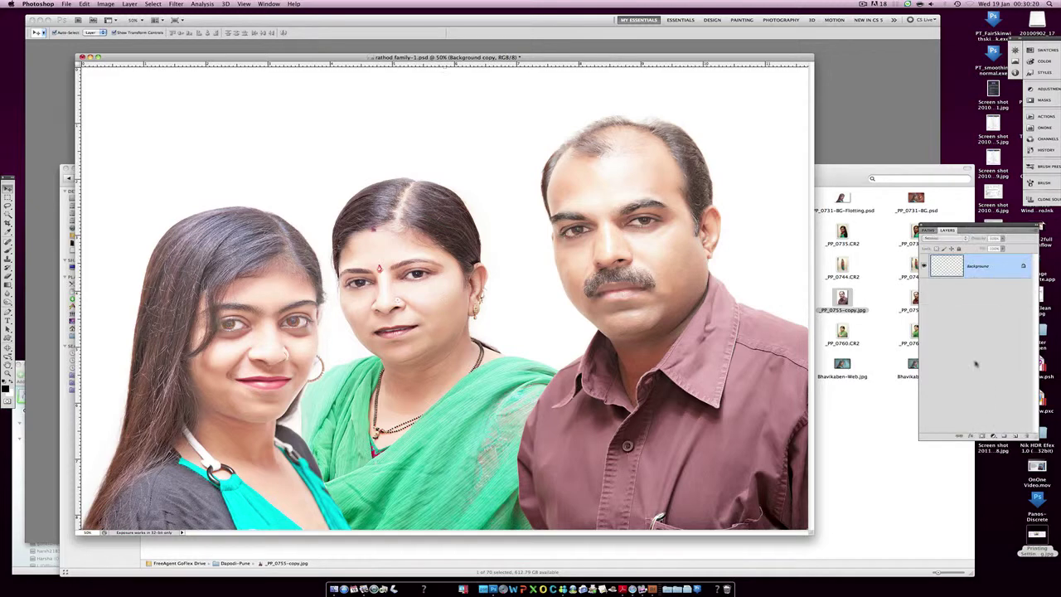
left_click(1043, 116)
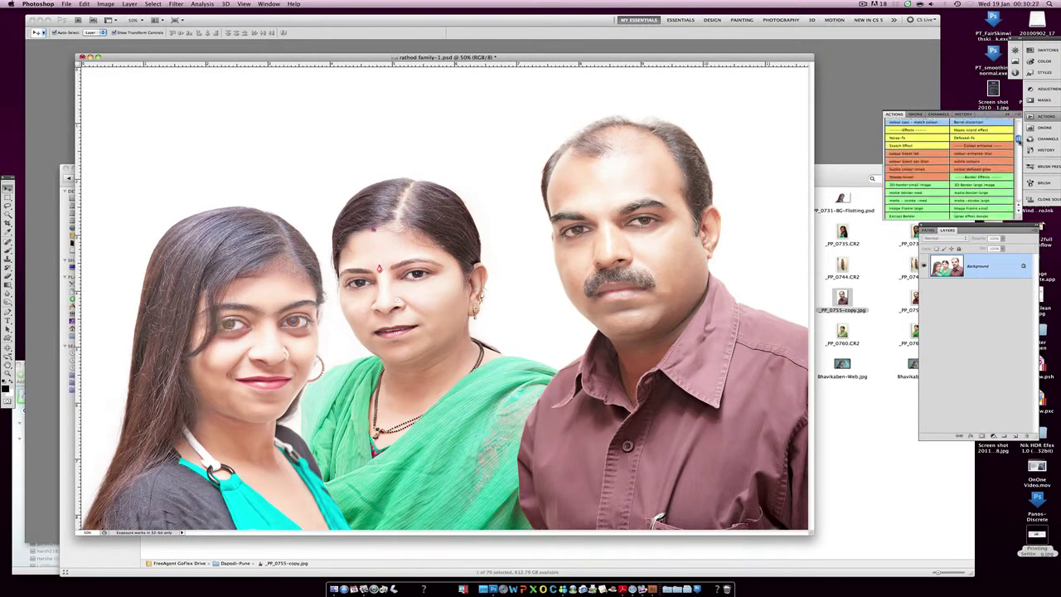
left_click(917, 170)
left_click(591, 186)
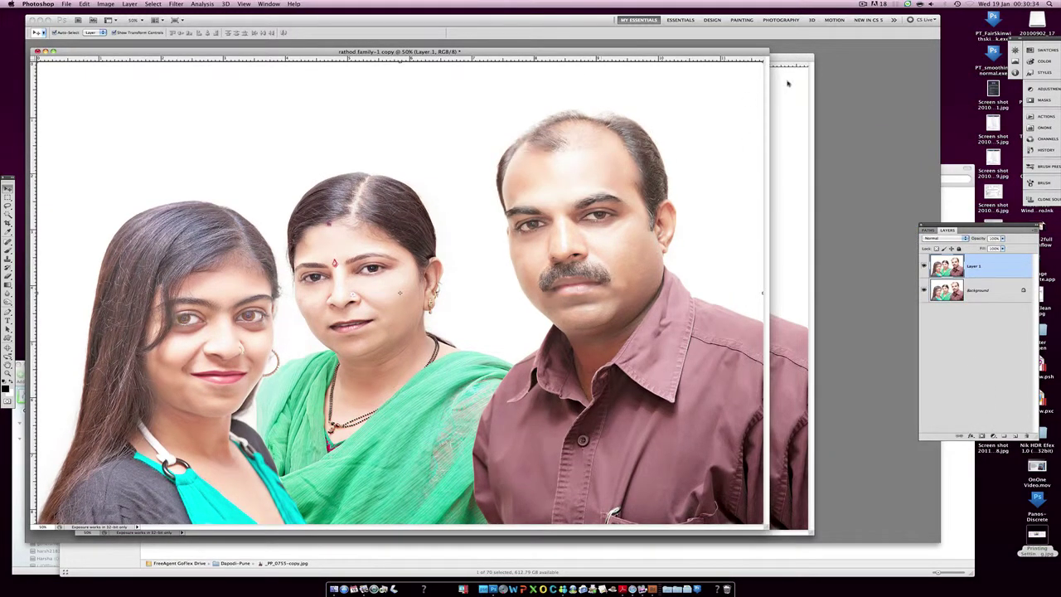
left_click(499, 188)
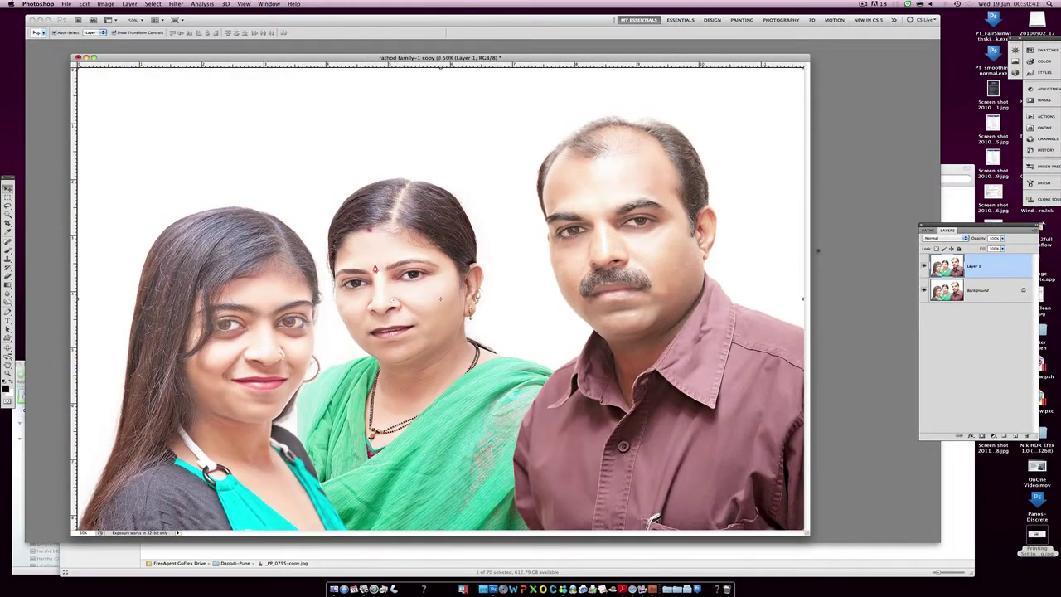
- Add a Levels adjustment raising the black point, then flatten it into the photo
left_click(993, 437)
left_click(1012, 464)
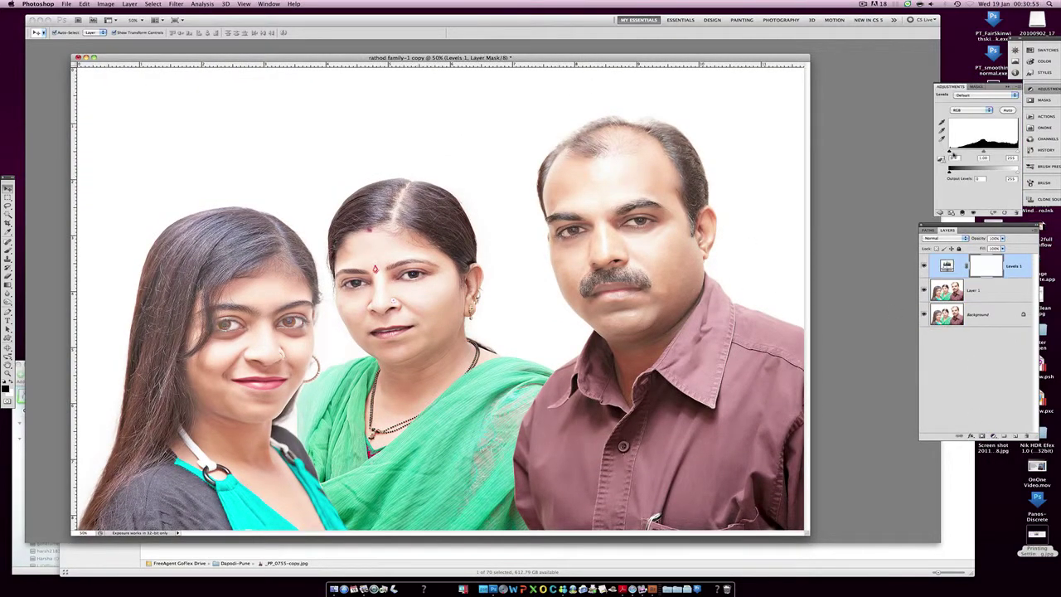
left_click_drag(953, 153, 955, 153)
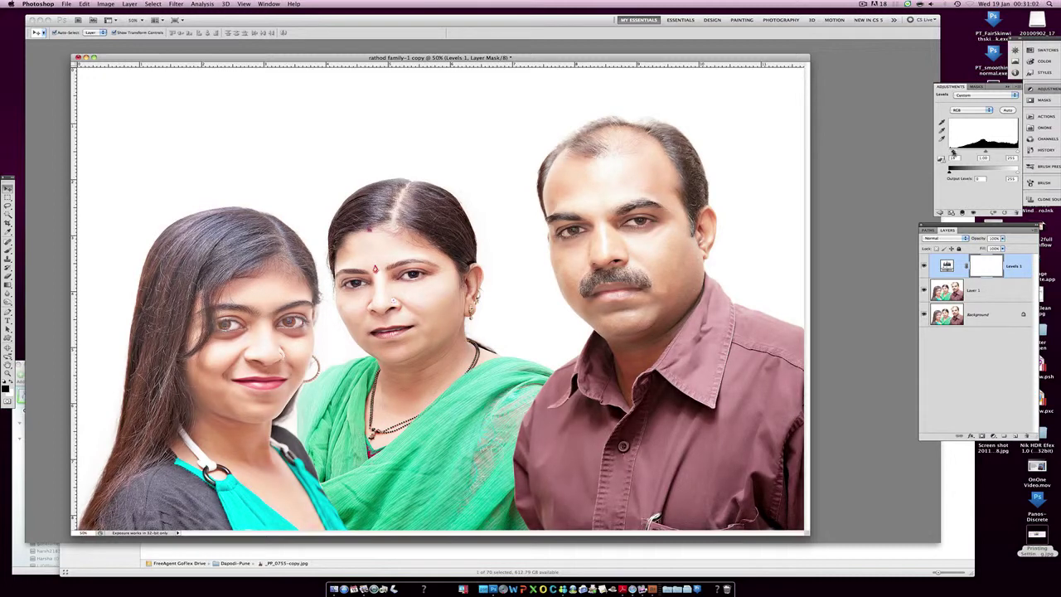
left_click(1033, 234)
left_click(986, 405)
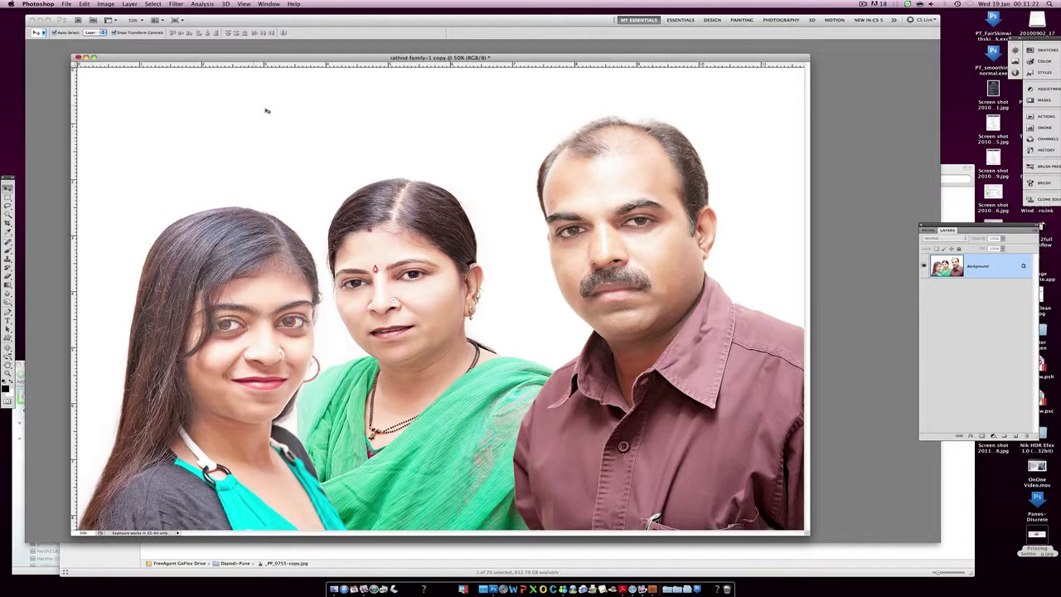
- Start printing the family photo in landscape orientation
left_click(66, 5)
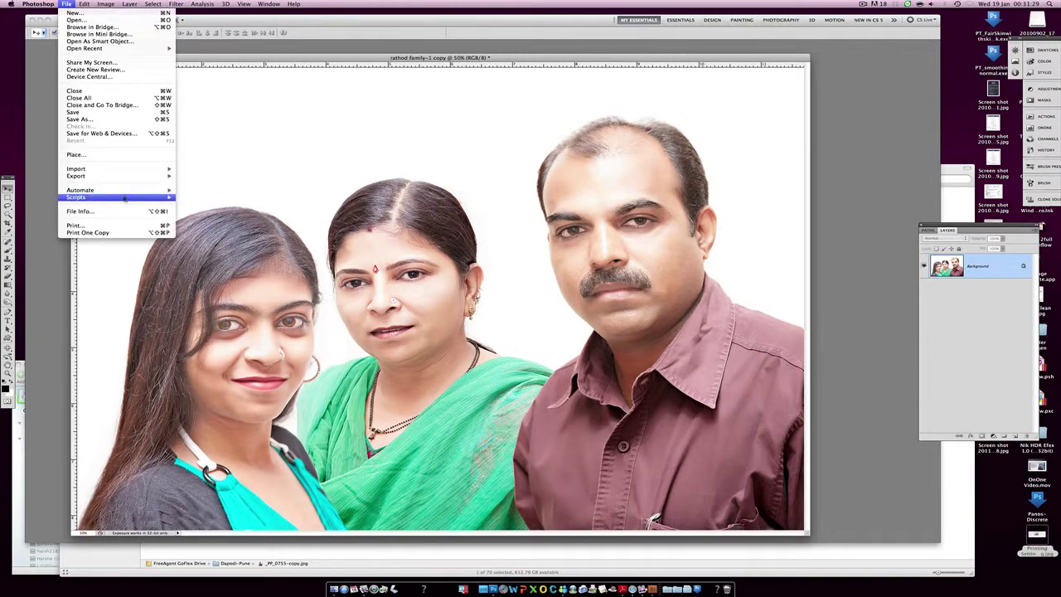
left_click(116, 227)
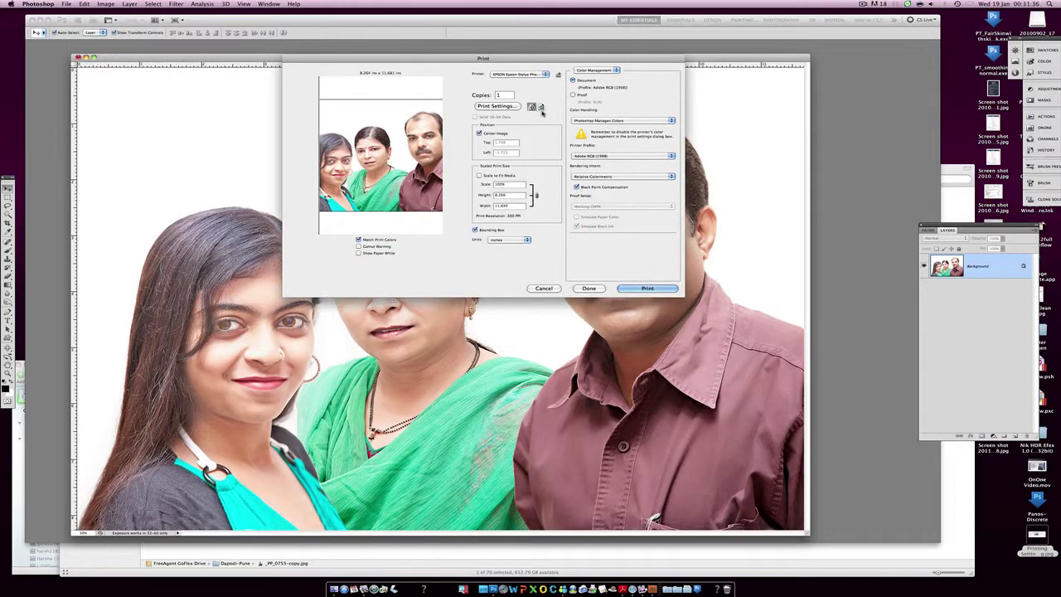
left_click(540, 108)
- In the printer's Print Settings, turn Color Management off
left_click(509, 108)
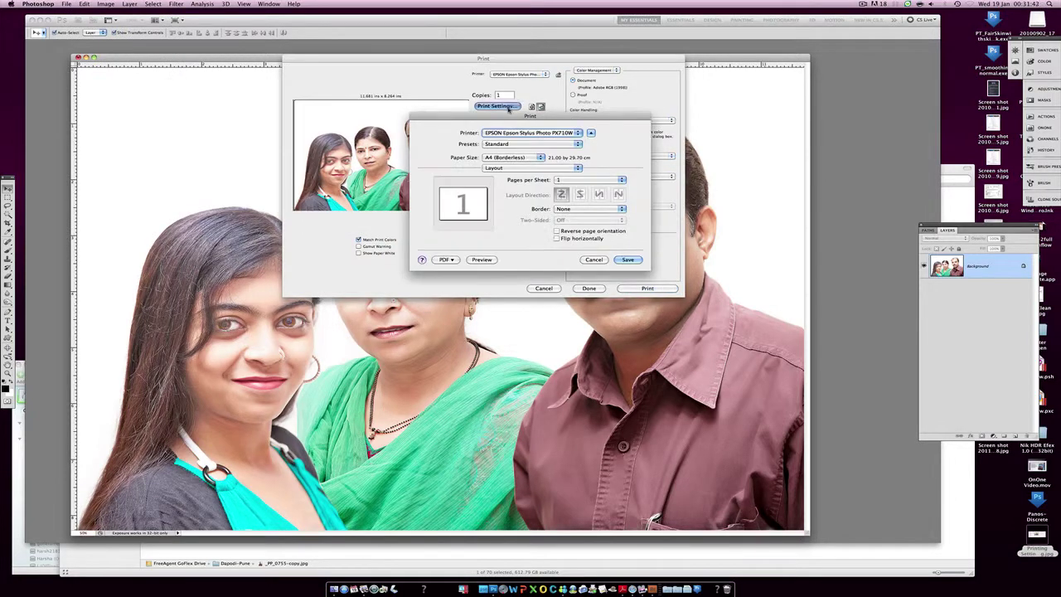
left_click(524, 167)
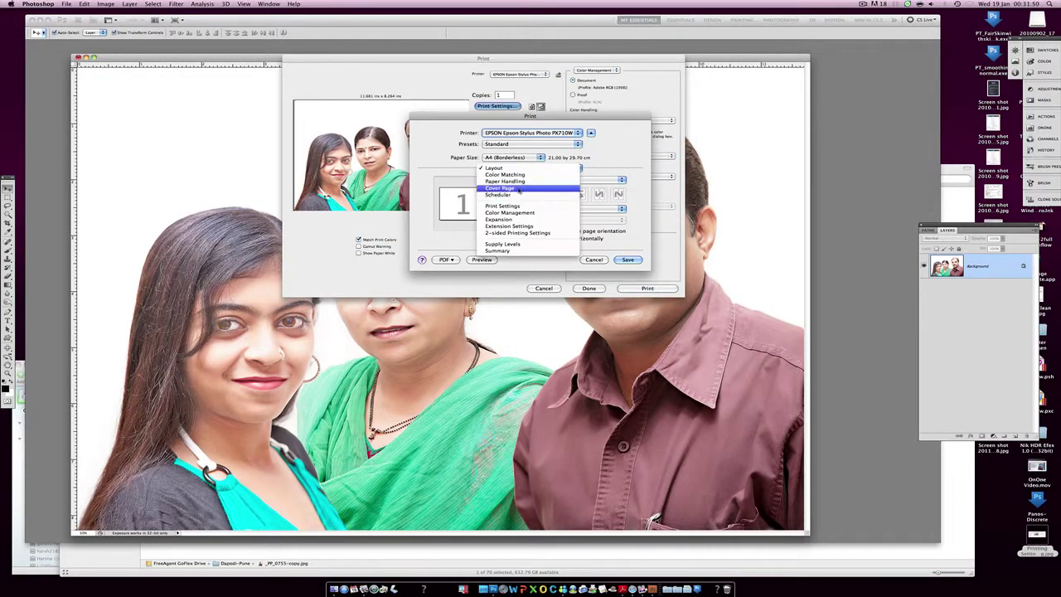
left_click(525, 187)
left_click(533, 171)
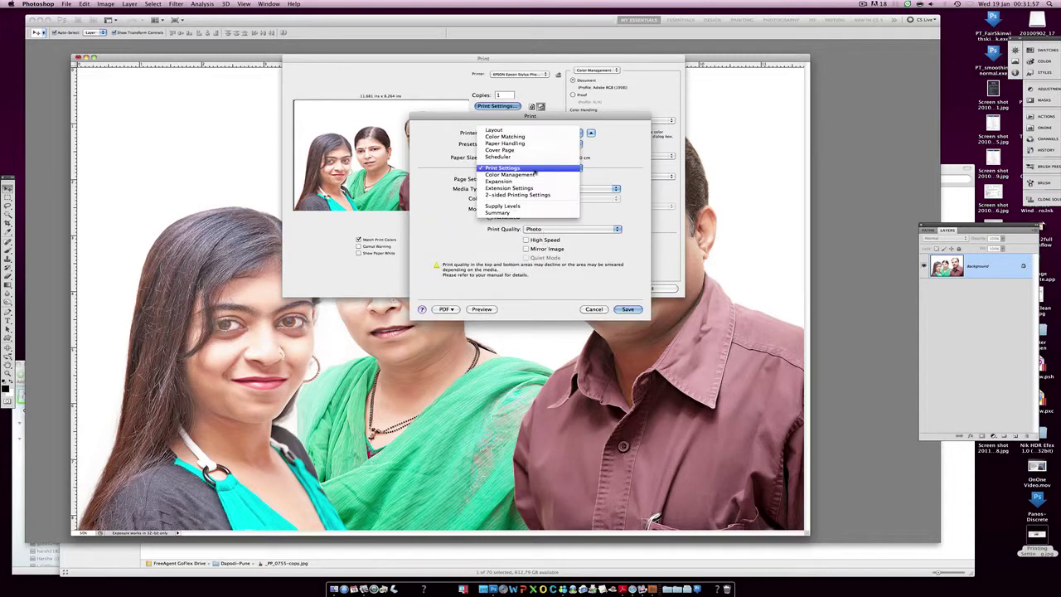
left_click(532, 171)
left_click(531, 170)
left_click(531, 177)
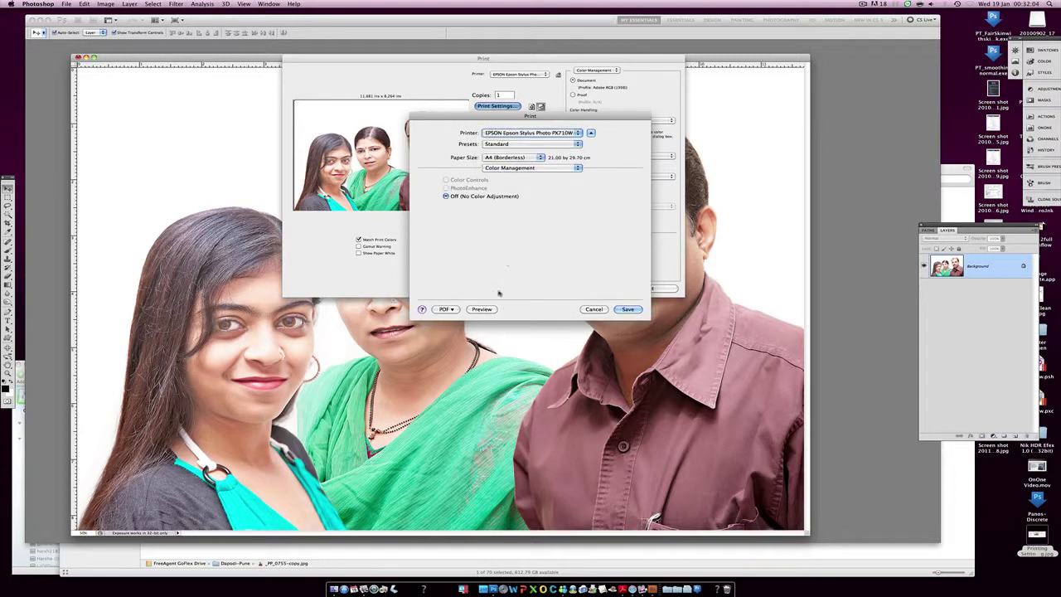
left_click(483, 309)
- Scale the photo to fit the A4 media, then check and close the print preview
left_click(480, 177)
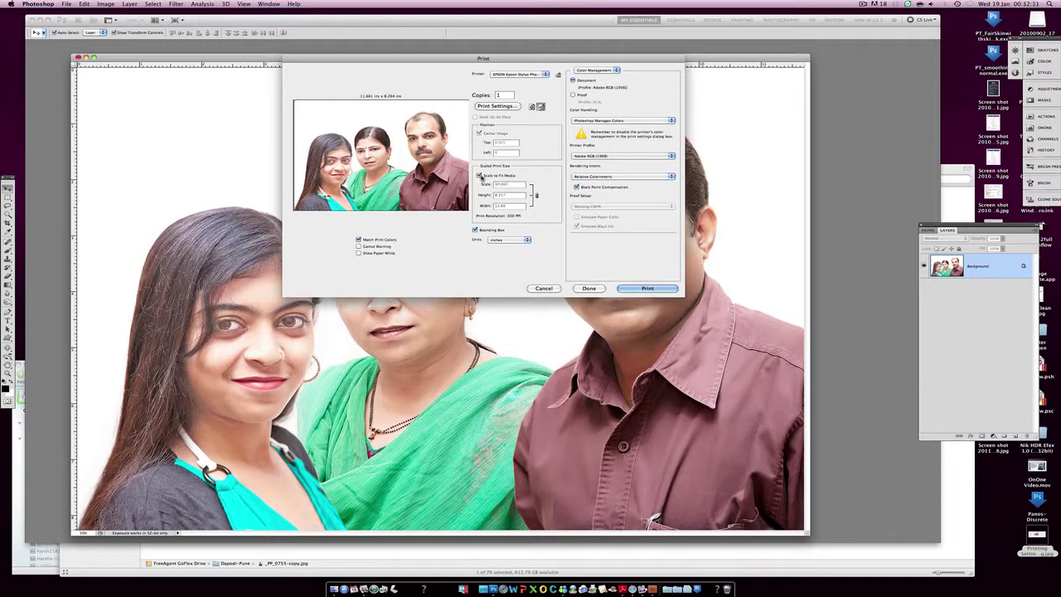
left_click(481, 177)
left_click(480, 176)
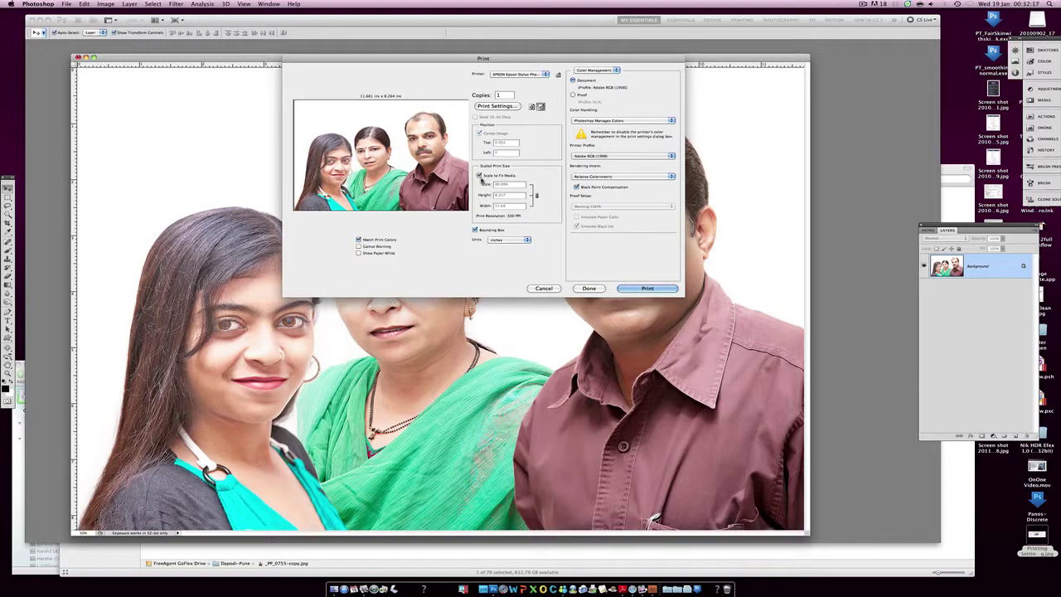
left_click(650, 289)
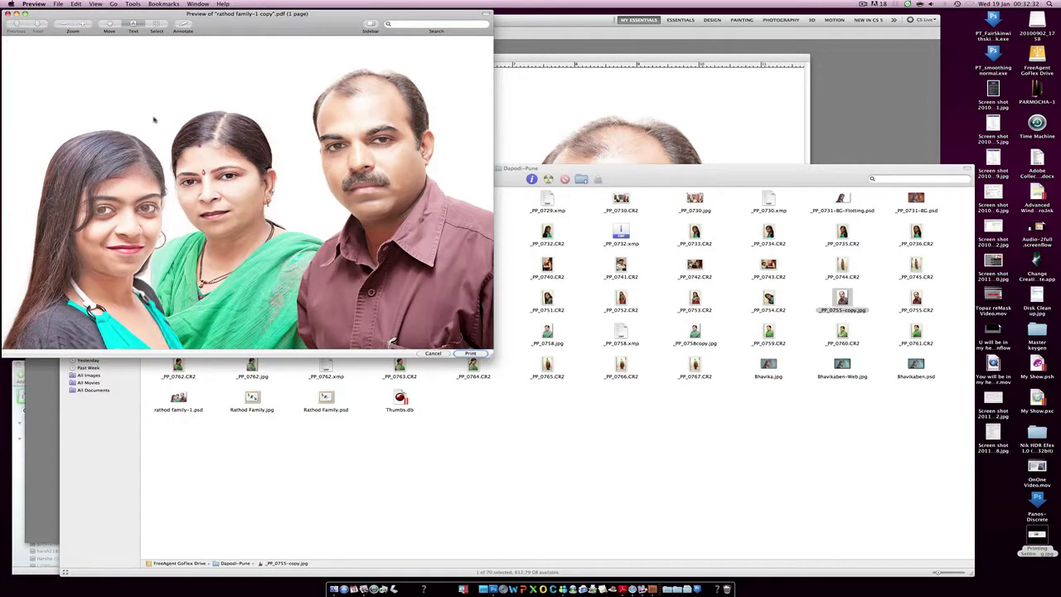
left_click(433, 354)
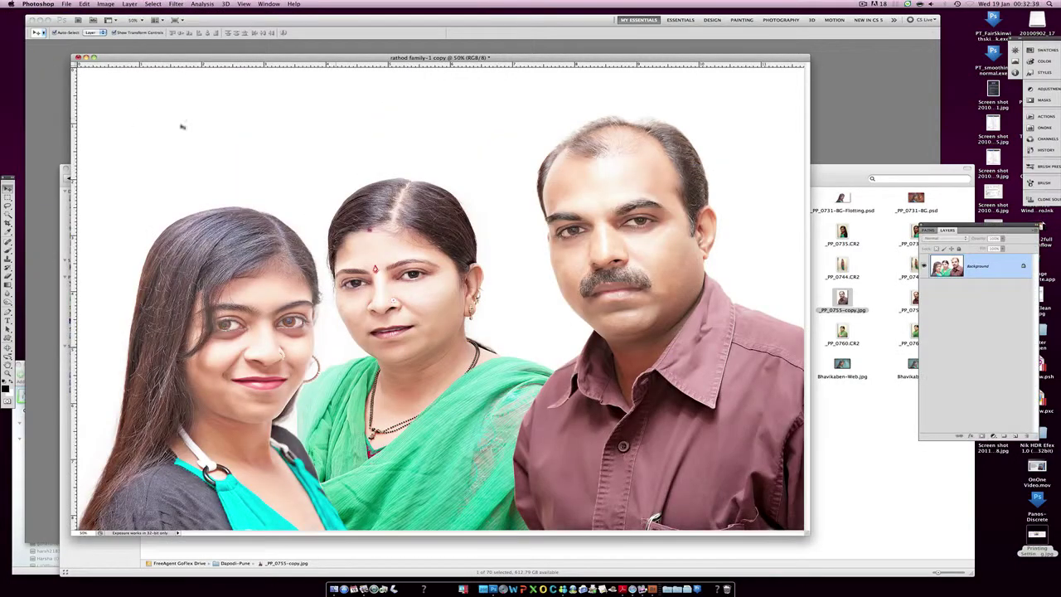
- Outline the woman's shoulder and saree edge, then feather the selection
mouse_move(373, 354)
left_mouse_down()
mouse_move(322, 371)
mouse_move(298, 396)
mouse_move(300, 440)
mouse_move(319, 473)
left_mouse_up()
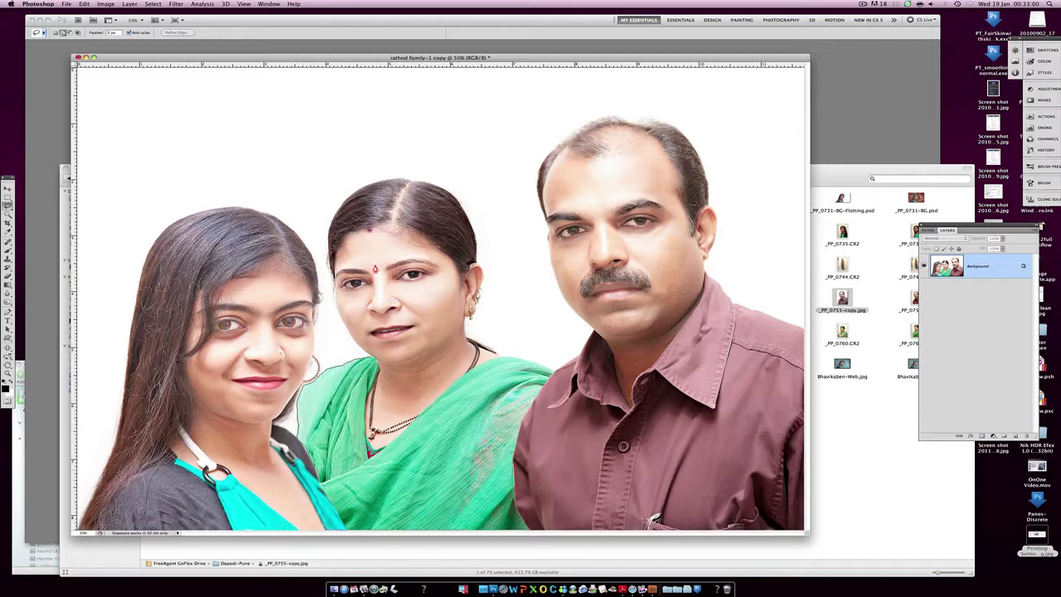
mouse_move(514, 459)
left_mouse_down()
mouse_move(553, 369)
mouse_move(458, 380)
mouse_move(369, 457)
left_mouse_up()
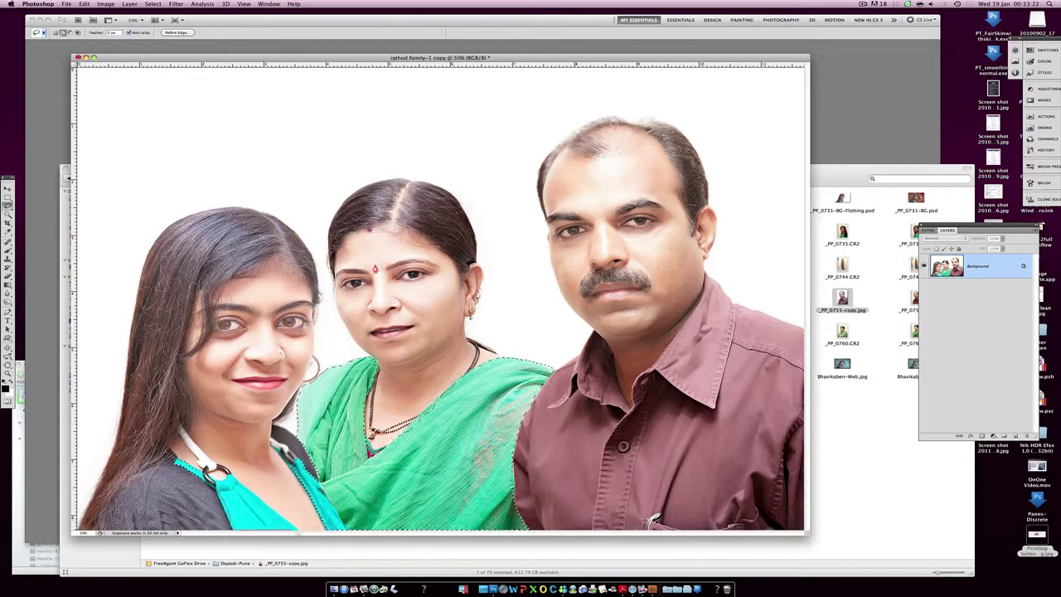
right_click(347, 446)
left_click(363, 464)
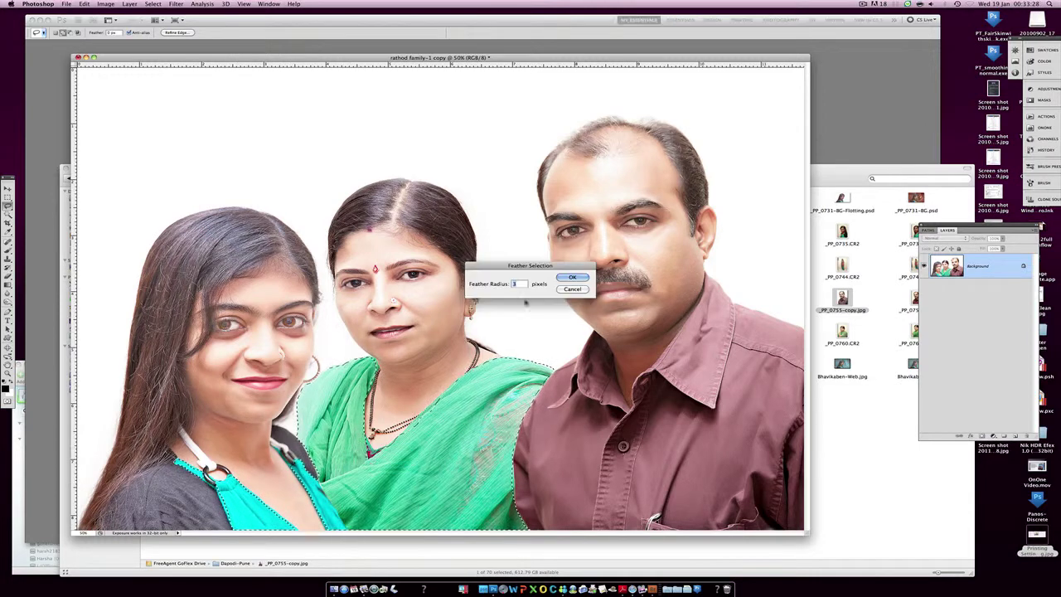
key("Return")
- Add a masked Vibrance adjustment that boosts the green saree, then select Background
left_click(993, 437)
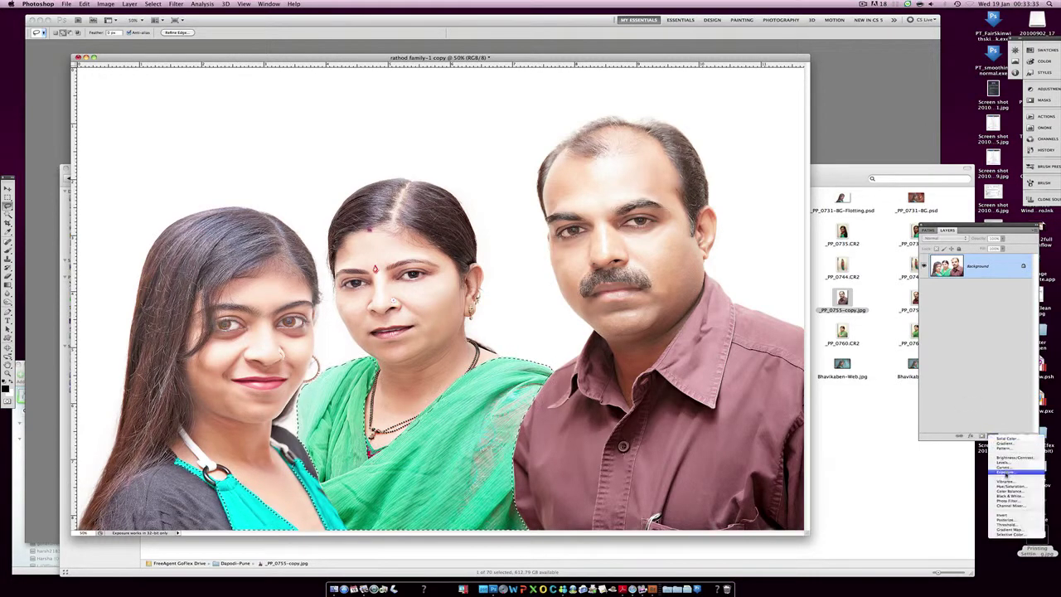
left_click(1016, 479)
mouse_move(985, 117)
left_mouse_down()
mouse_move(1005, 118)
mouse_move(987, 117)
mouse_move(981, 133)
left_mouse_up()
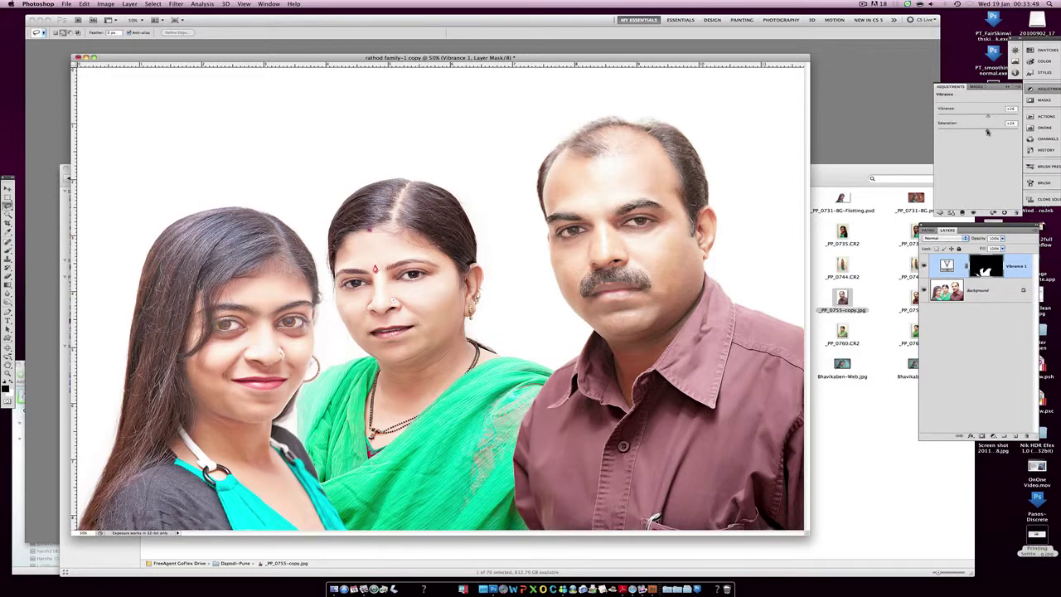
left_click(978, 290)
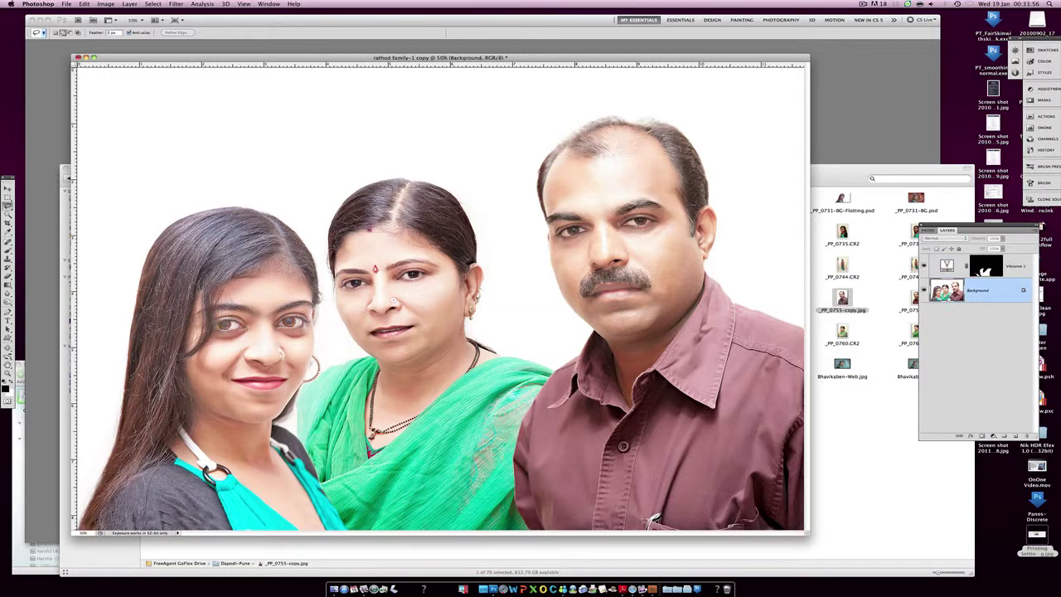
left_click(1033, 236)
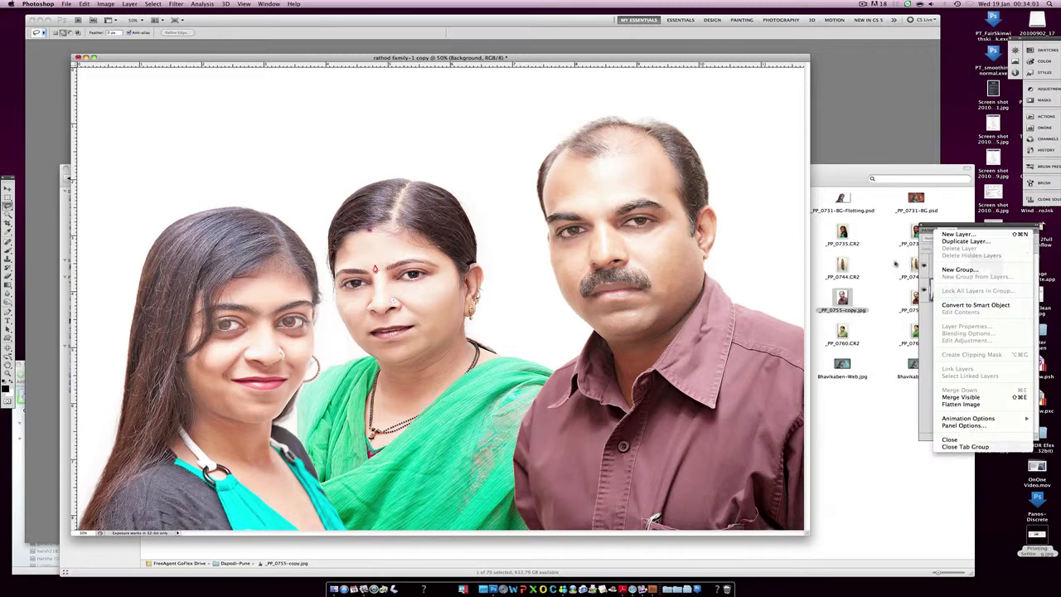
left_click(807, 291)
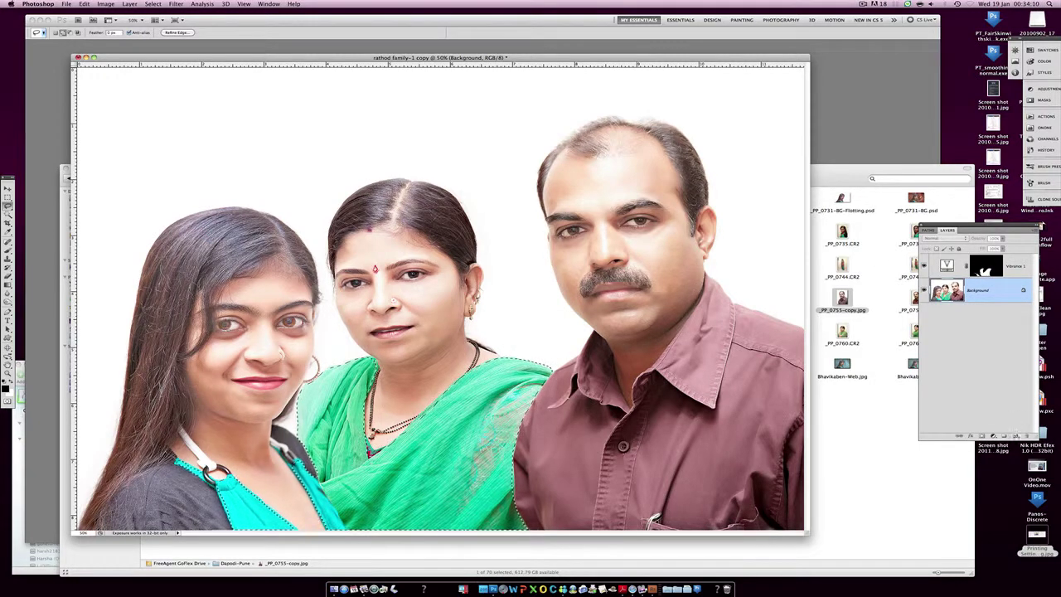
- Flatten the image, darken it slightly with a Curves adjustment, and flatten again
left_click(1033, 232)
left_click(986, 404)
left_click(993, 435)
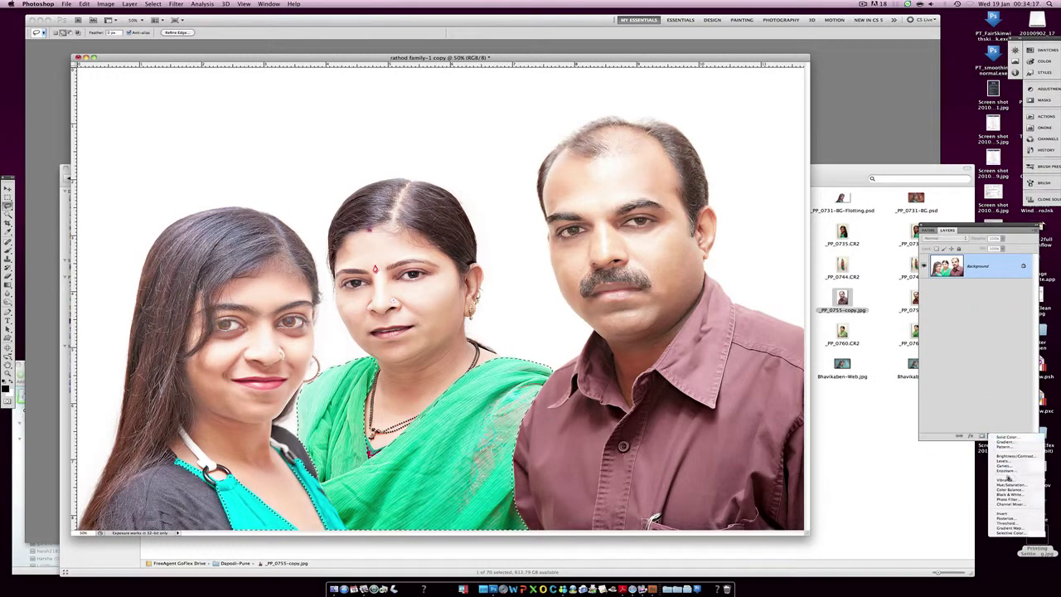
left_click(1016, 475)
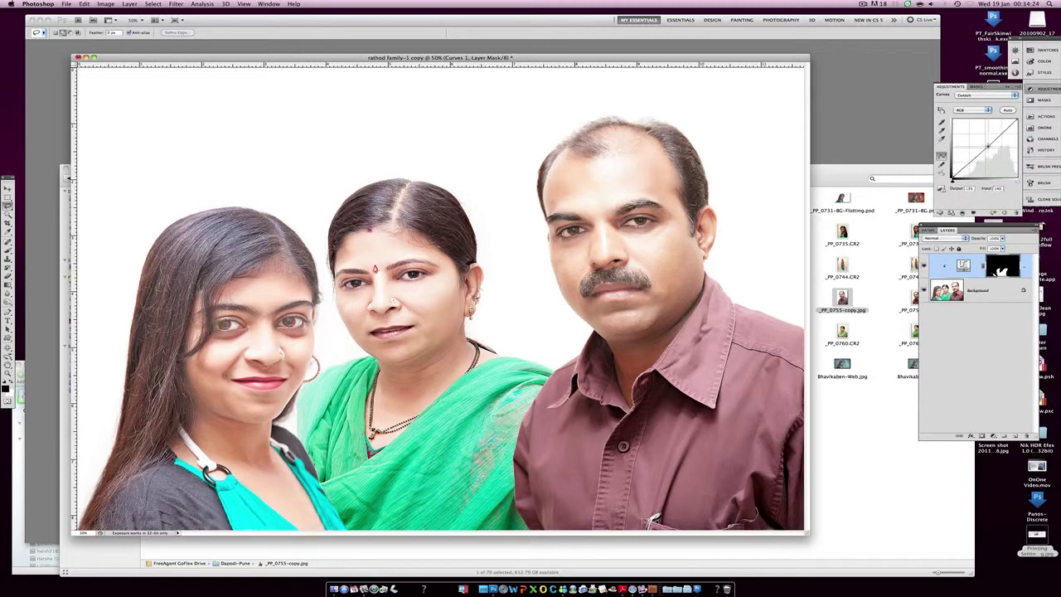
left_click_drag(991, 143, 992, 150)
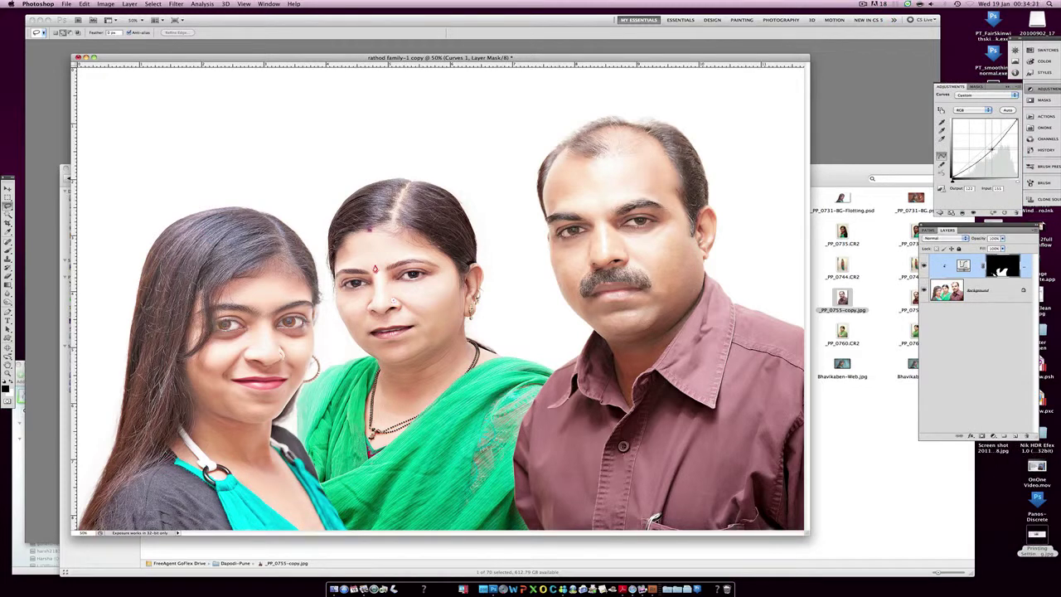
left_click(1033, 232)
left_click(986, 406)
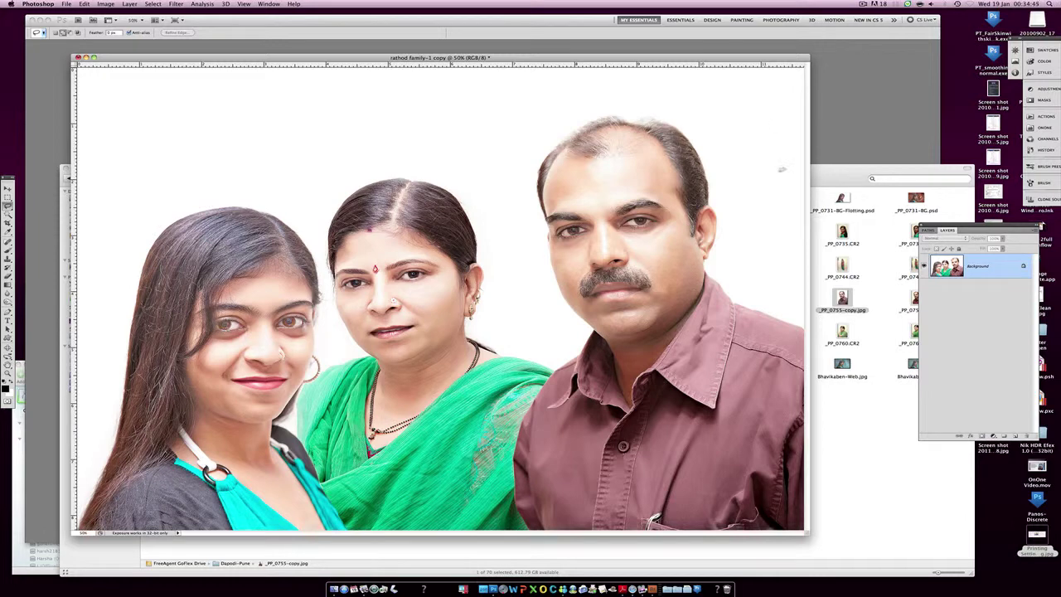
- Open a PDF print preview of the photo and close it
left_click(65, 5)
left_click(108, 226)
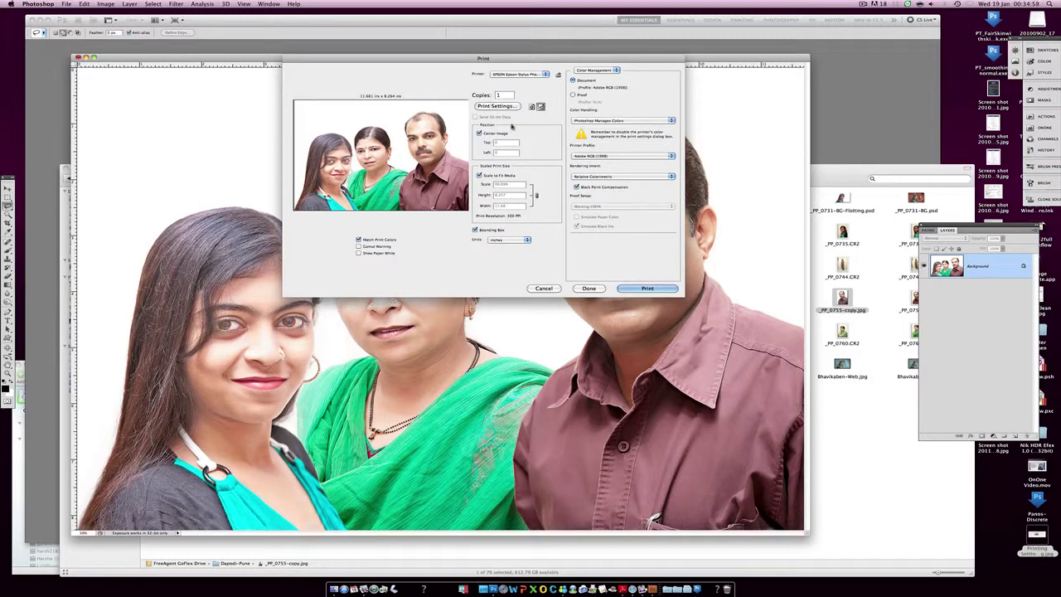
left_click(650, 289)
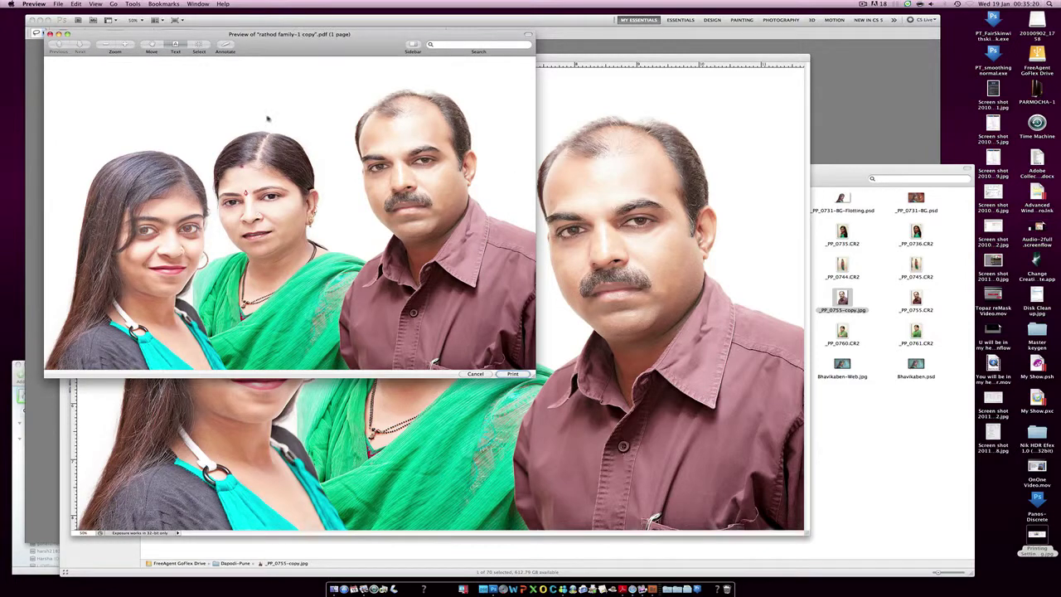
key("super+w")
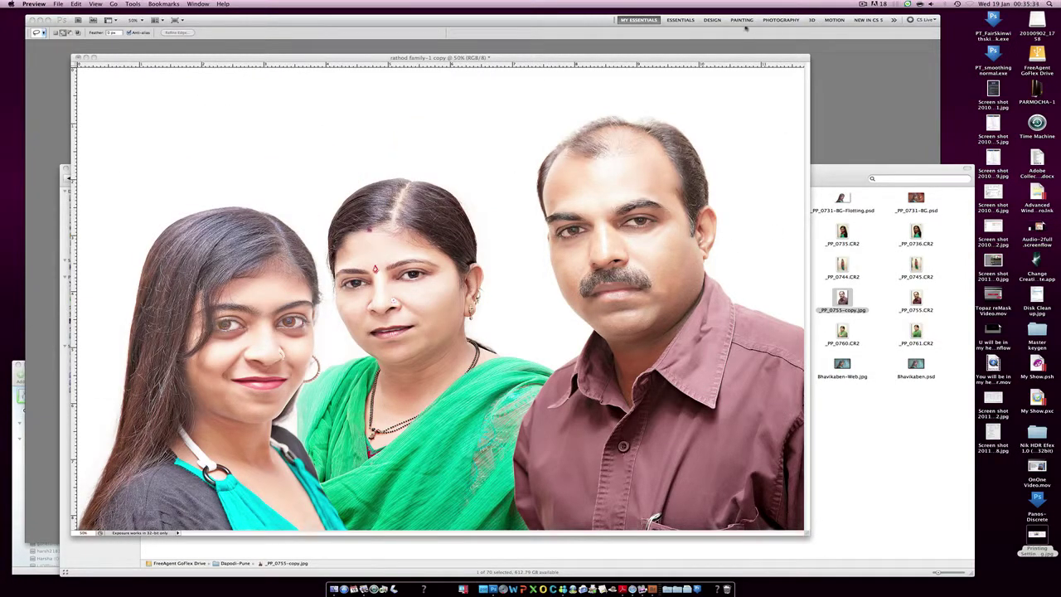
- Add a Hue/Saturation adjustment layer and flatten it into the Background
left_click(798, 57)
left_click(993, 437)
left_click(1011, 489)
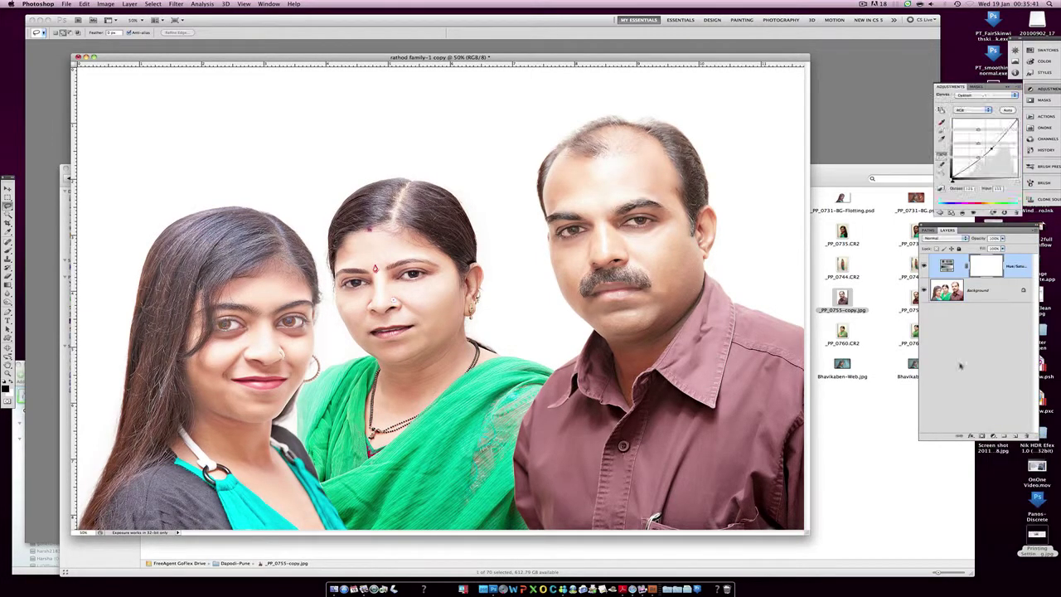
left_click(941, 111)
left_click(663, 267)
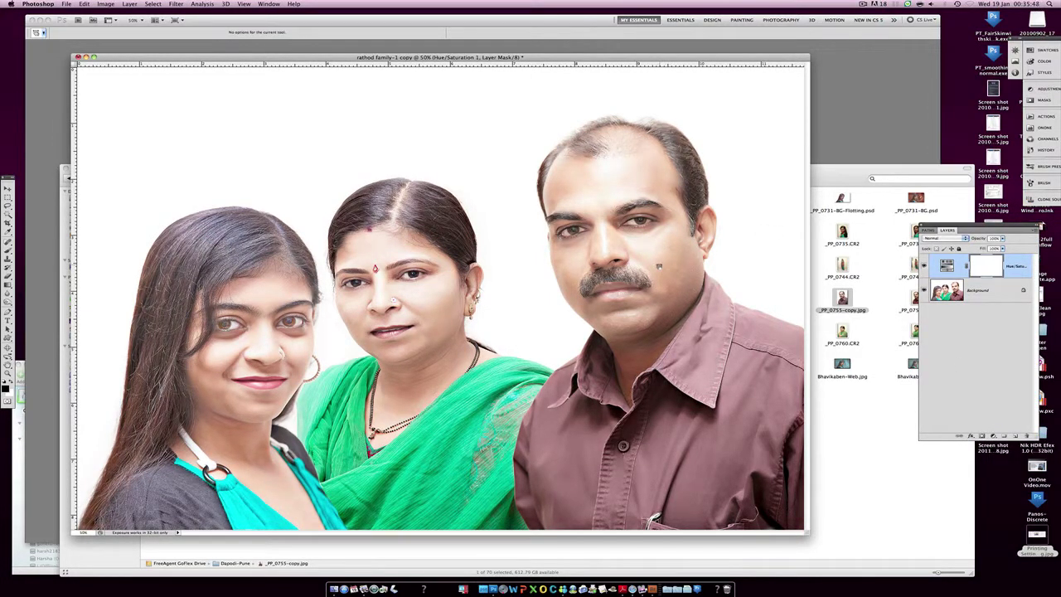
double_click(946, 265)
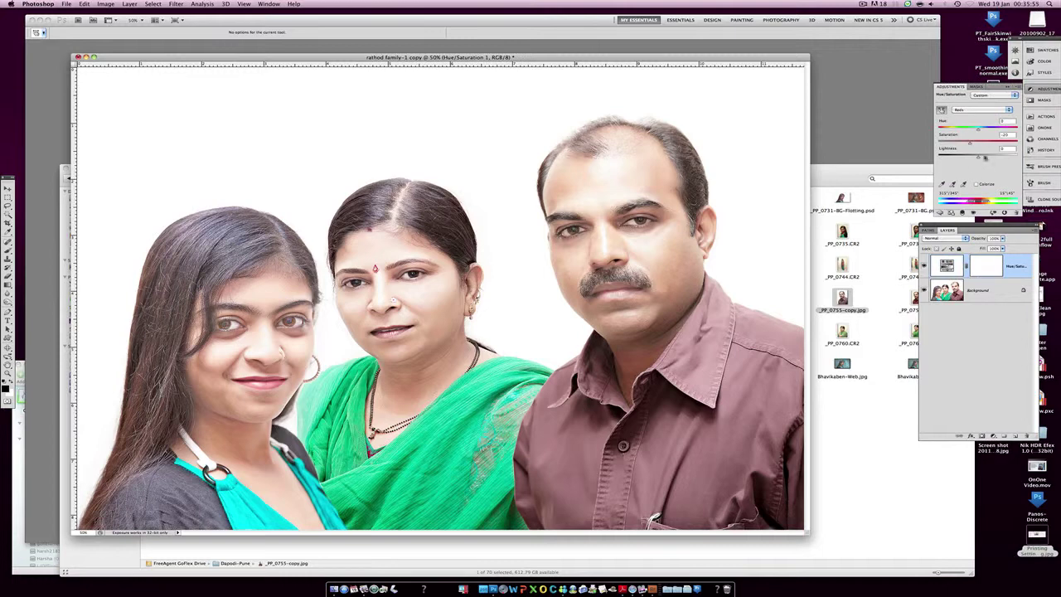
left_click(1032, 238)
left_click(974, 405)
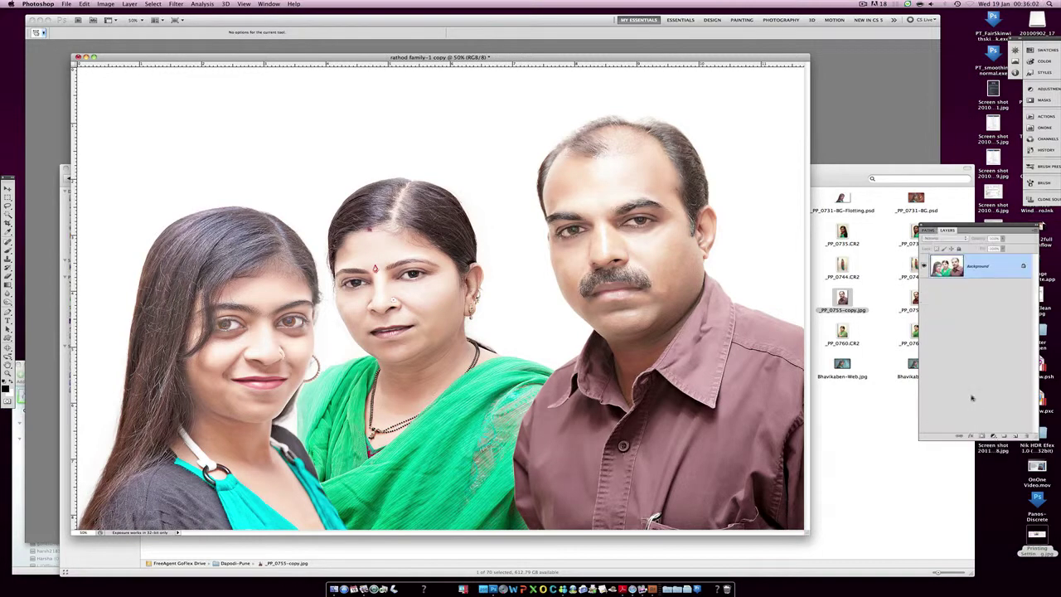
- Add a Hue/Saturation adjustment that edits only the Reds, then flatten the image
left_click(993, 436)
left_click(1013, 486)
left_click(980, 109)
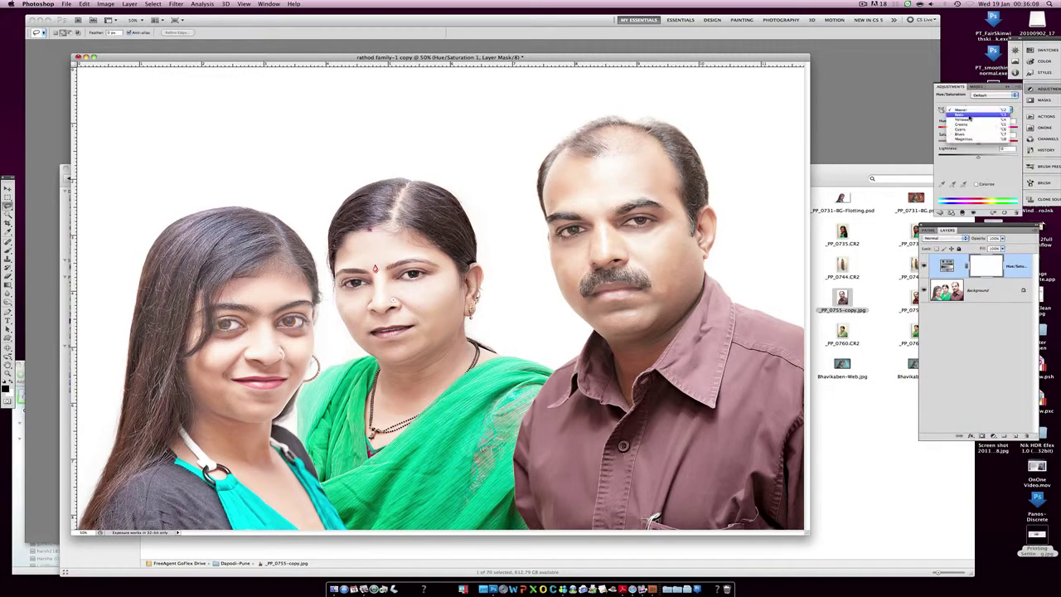
left_click(980, 121)
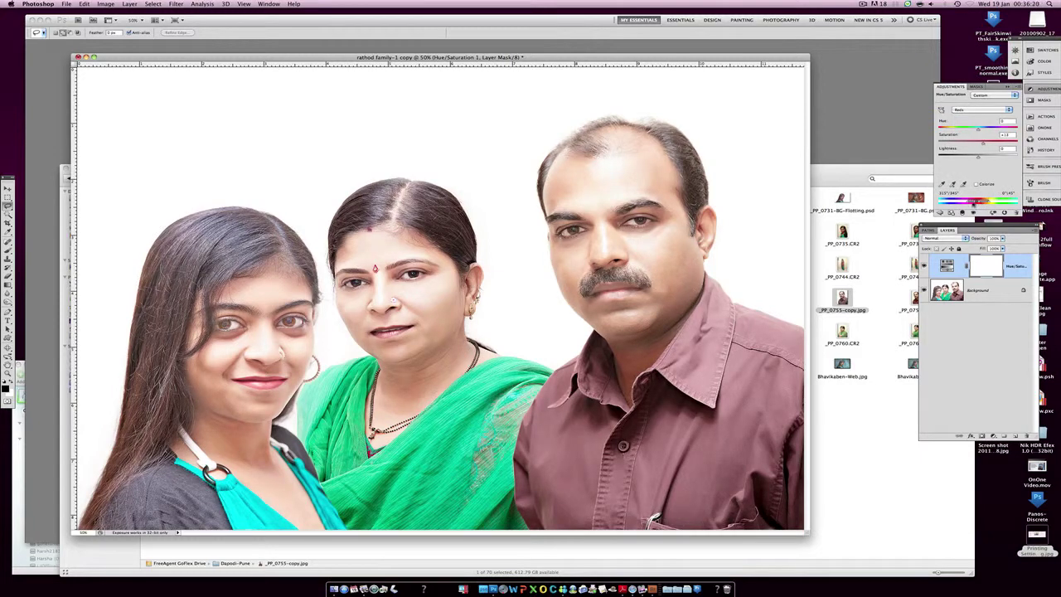
left_click(1033, 233)
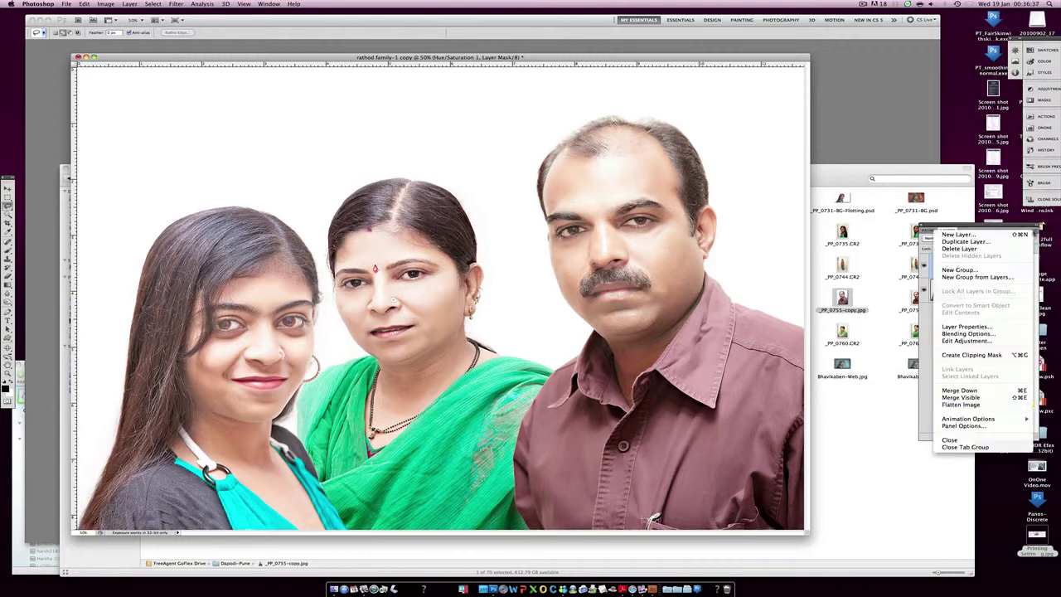
left_click(952, 350)
- Set the printer's glossy paper type and quality settings, then open a PDF print preview
left_click(66, 4)
left_click(100, 225)
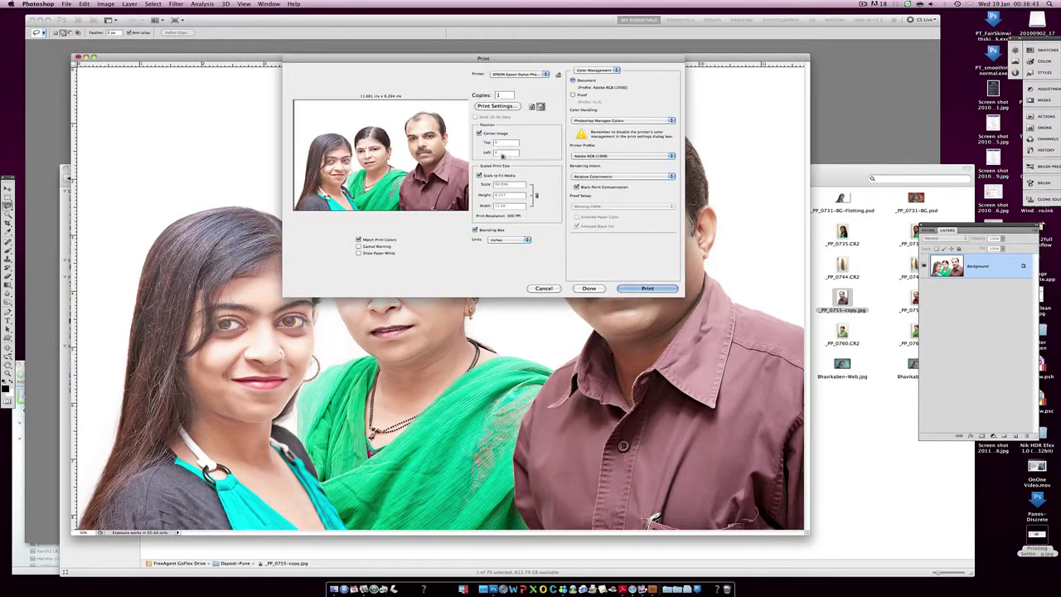
left_click(496, 106)
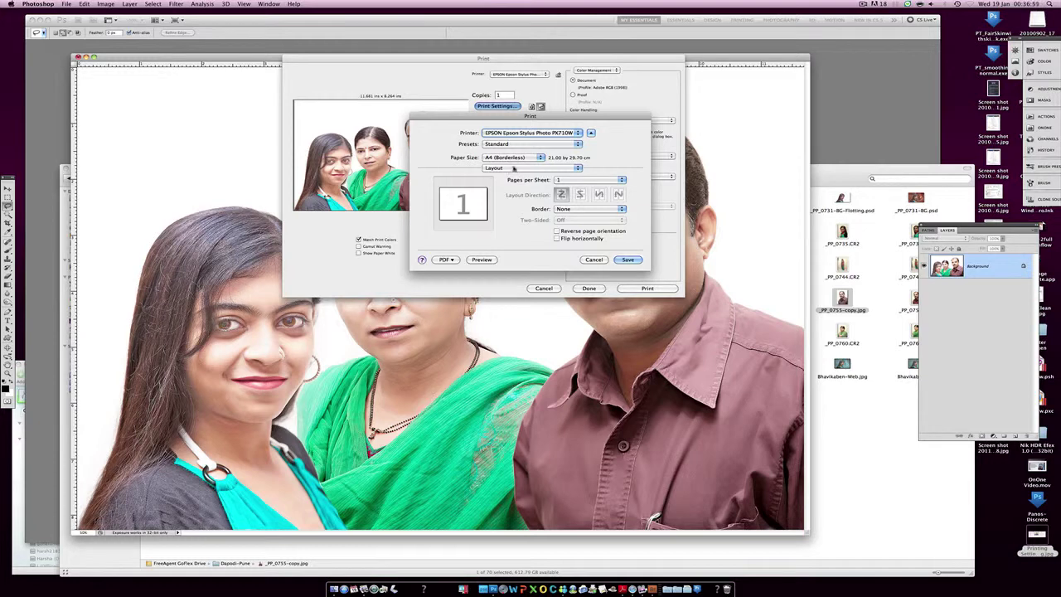
left_click(513, 168)
left_click(511, 204)
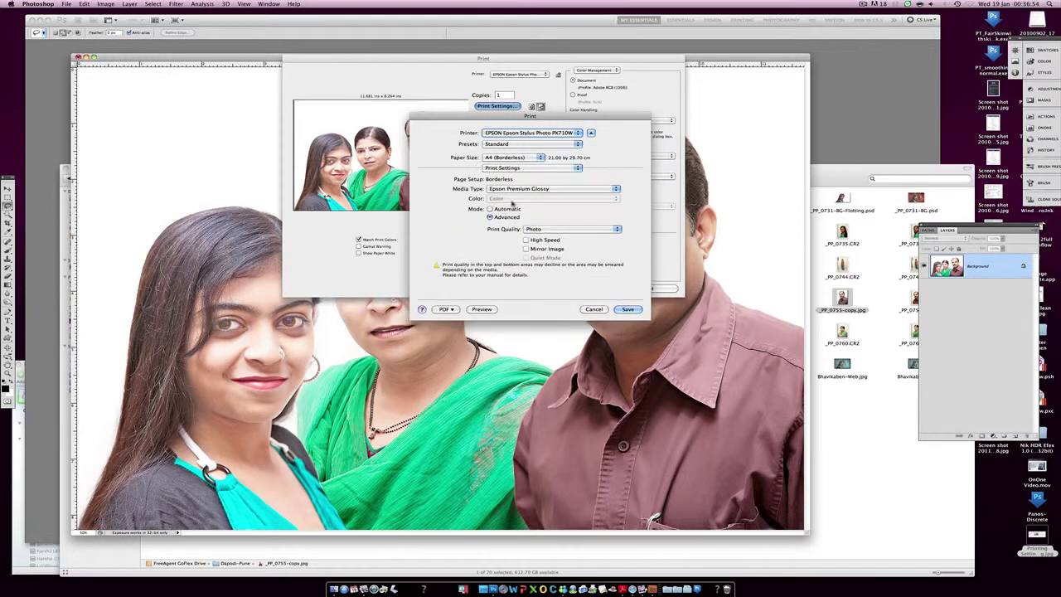
left_click(484, 309)
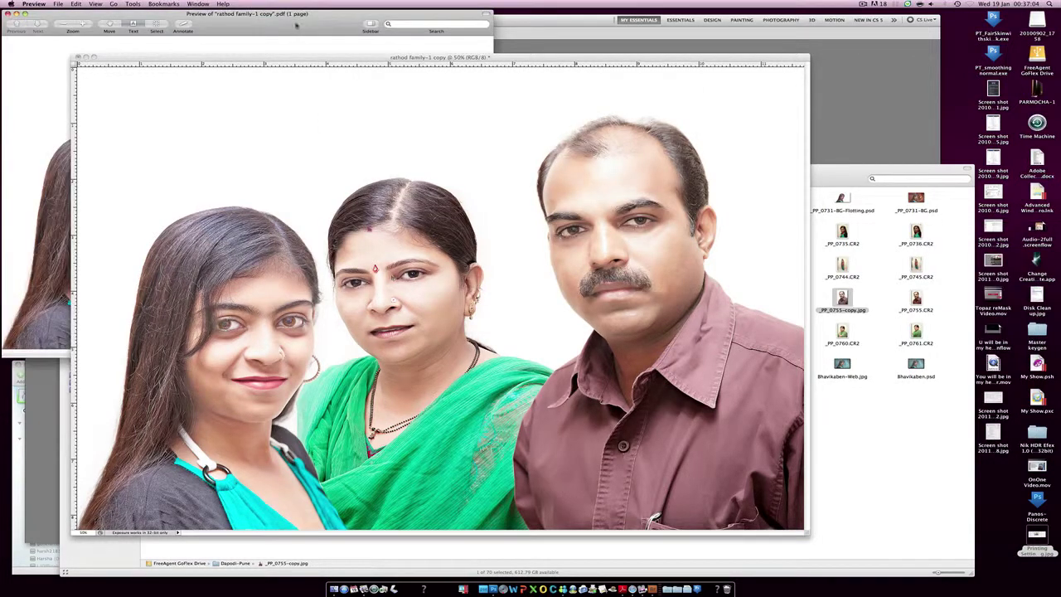